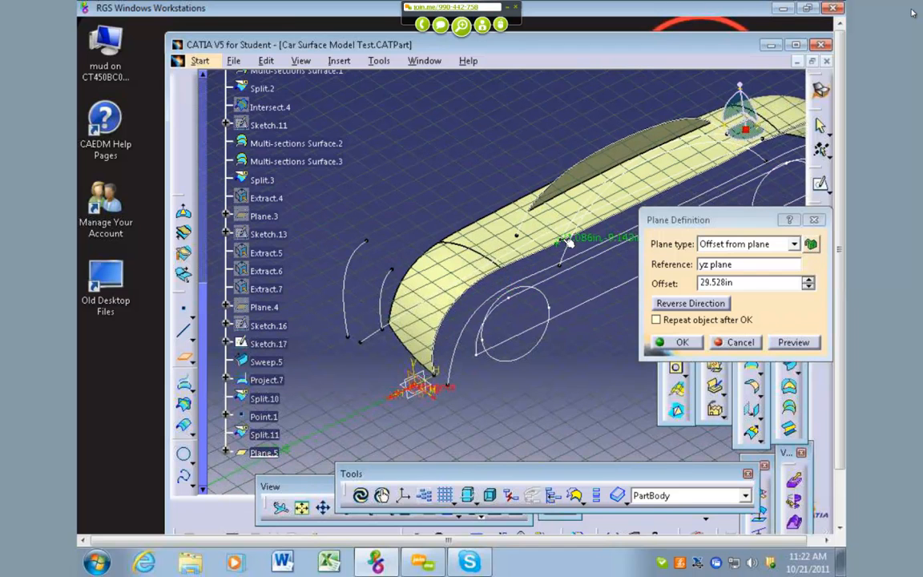
Create a plane parallel to the yz plane through the Sketch.1 vertex near the windshield base and open a sketch on it.
left_click(563, 238)
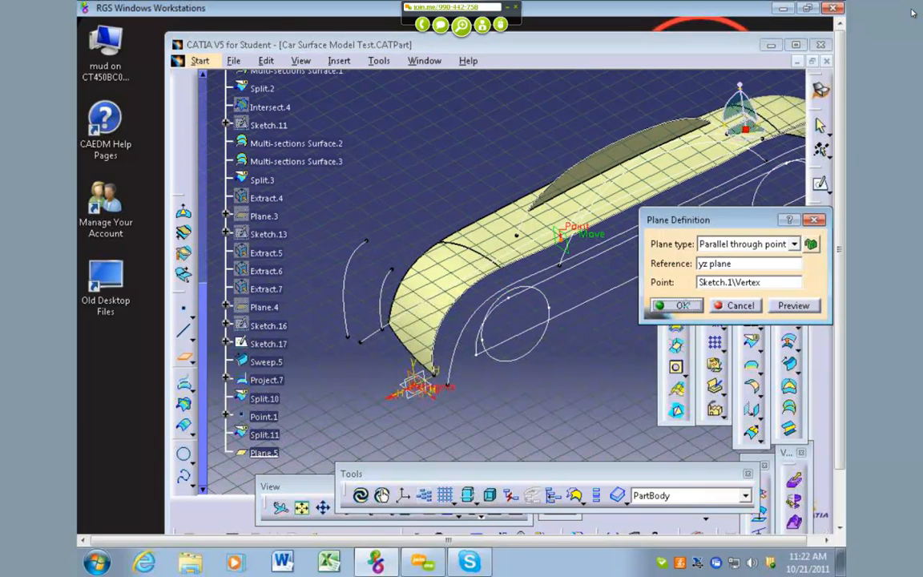
left_click(686, 305)
middle_click_drag(593, 321, 554, 226)
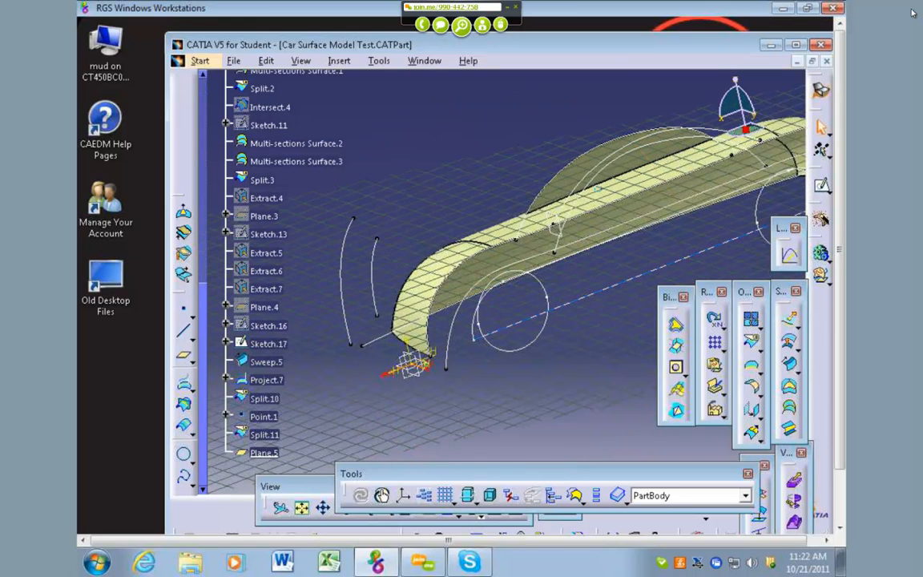
left_click(496, 197)
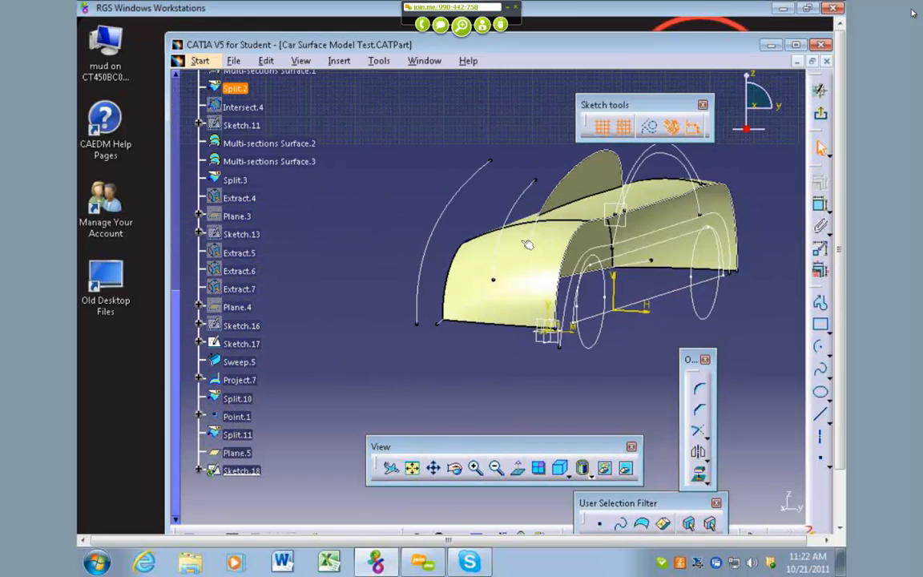
Sketch a horizontal construction line from the side-profile vertex across the car body to about H -15.748 in, V 7.087 in.
mouse_move(527, 245)
middle_mouse_down()
mouse_move(616, 333)
mouse_move(631, 370)
middle_mouse_up()
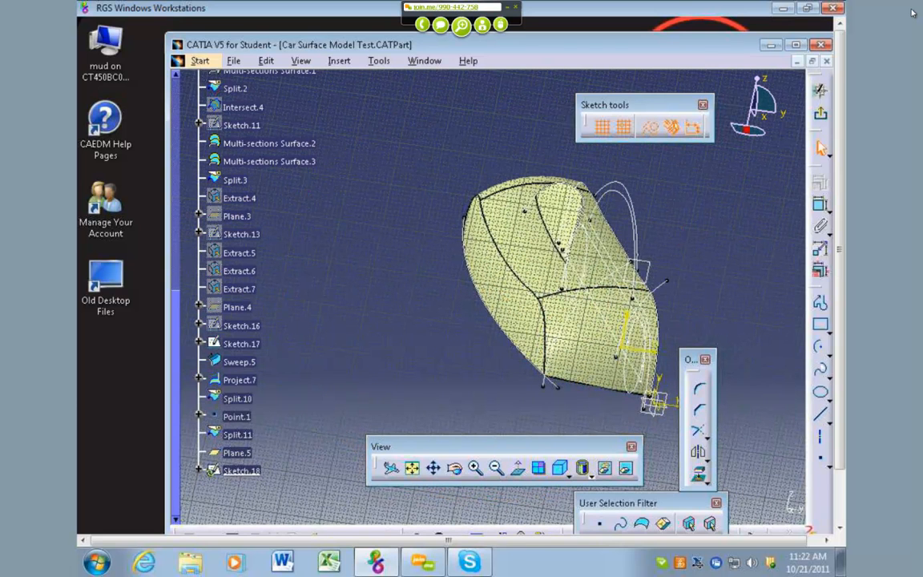
left_click(821, 415)
middle_click_drag(634, 290, 633, 264)
left_click(628, 260)
left_click(451, 246)
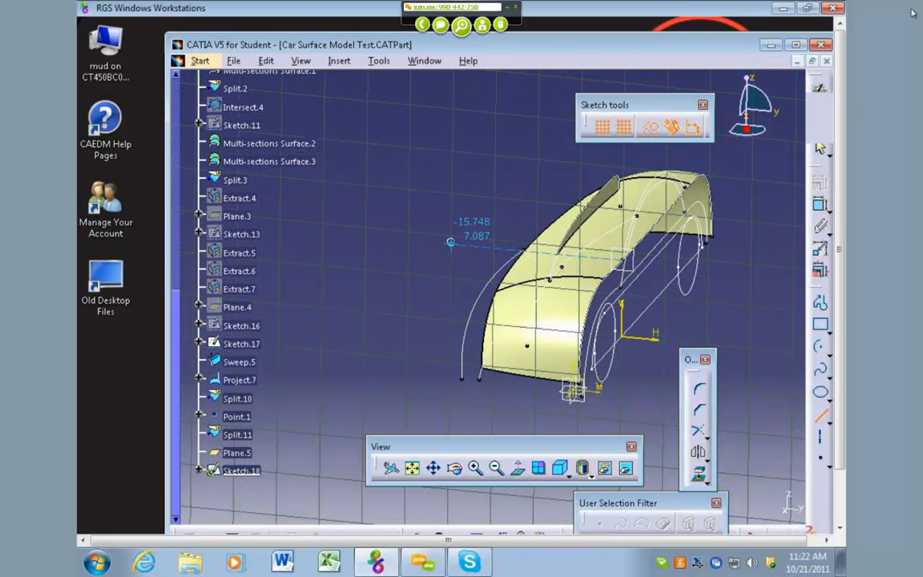
Draw a three-point spline from the side-profile vertex across the body to the lower corner of the windshield surface.
left_click(822, 371)
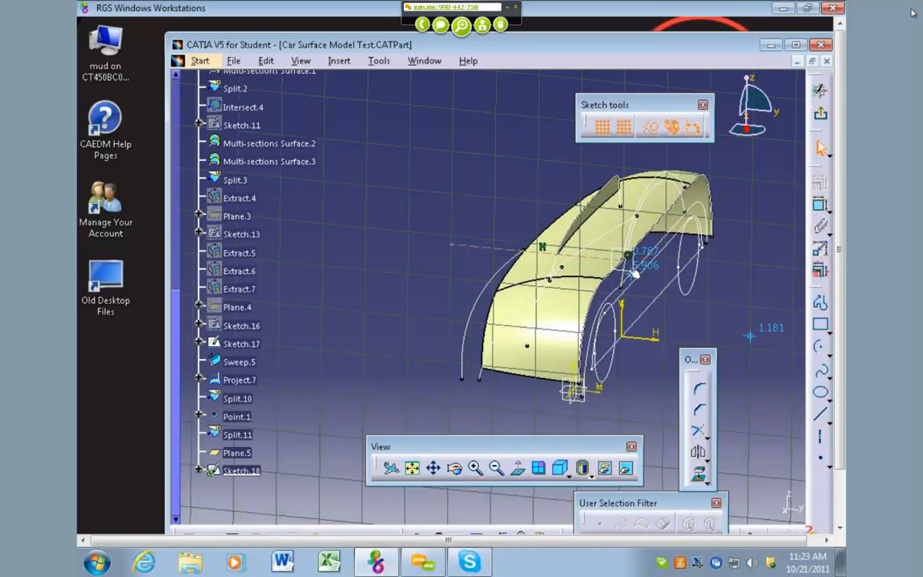
left_click(579, 263)
middle_click_drag(553, 283, 513, 297)
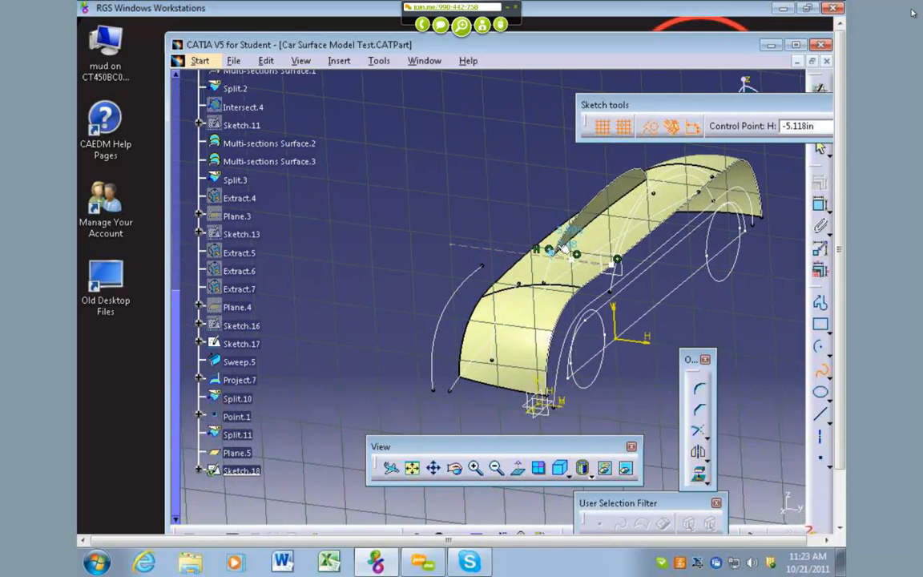
left_click(557, 255)
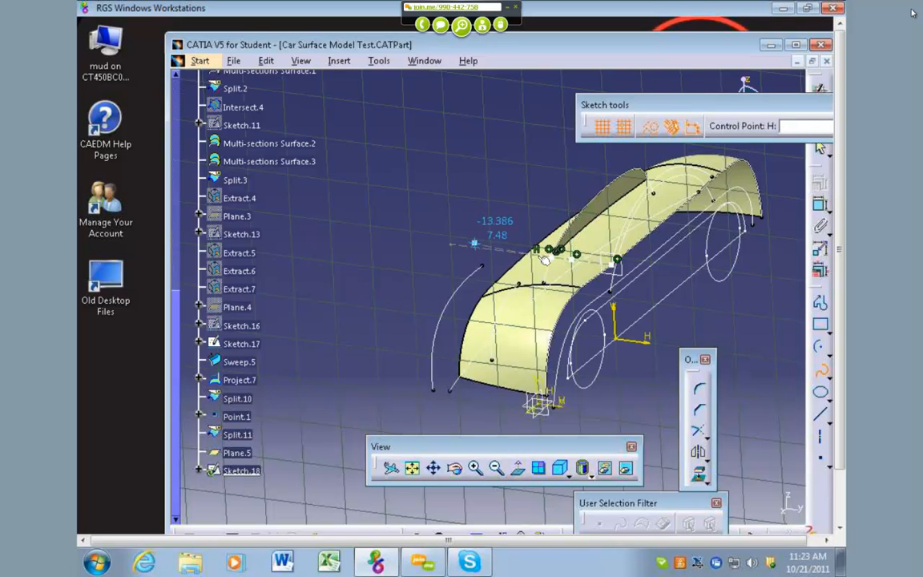
key("Escape")
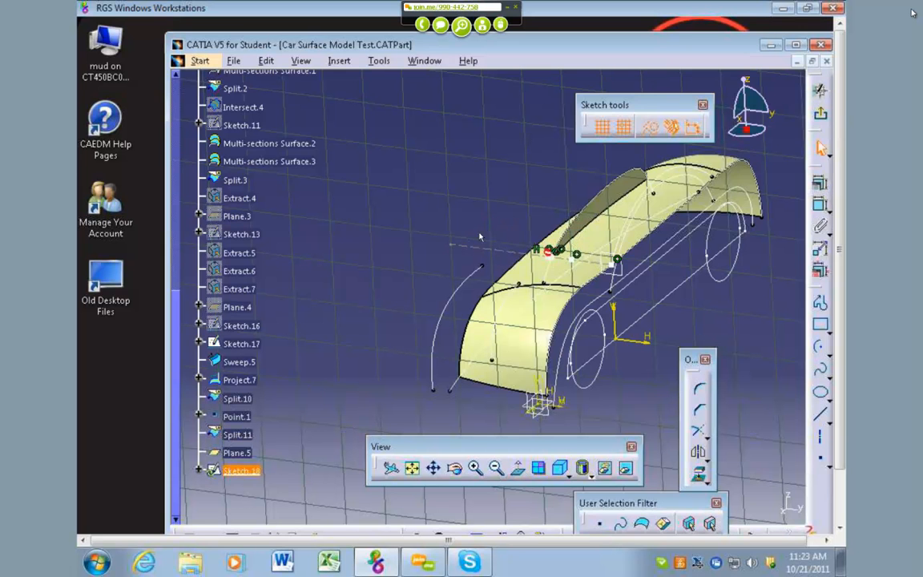
Constrain the spline's inner end point to be coincident with the projected windshield curve Project.7.
middle_click_drag(511, 223, 590, 177)
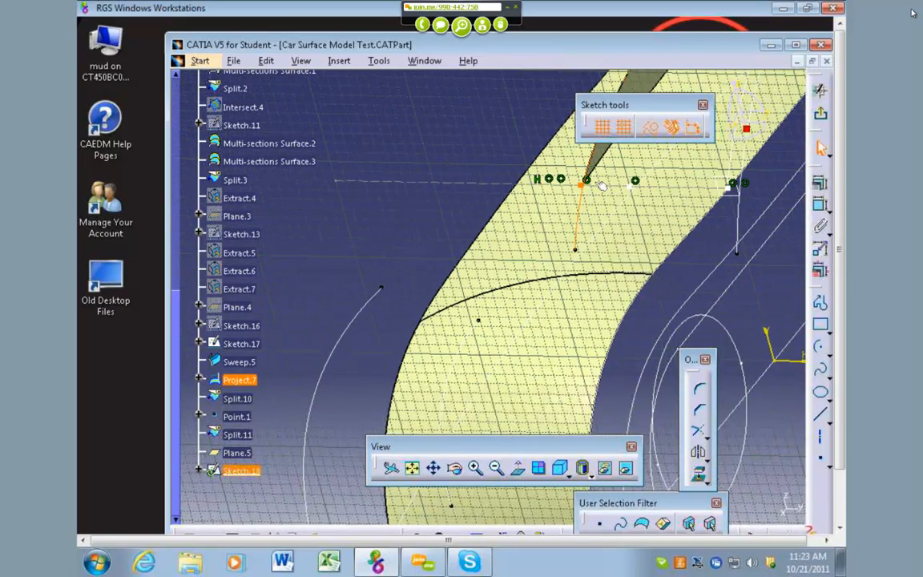
left_click(821, 184)
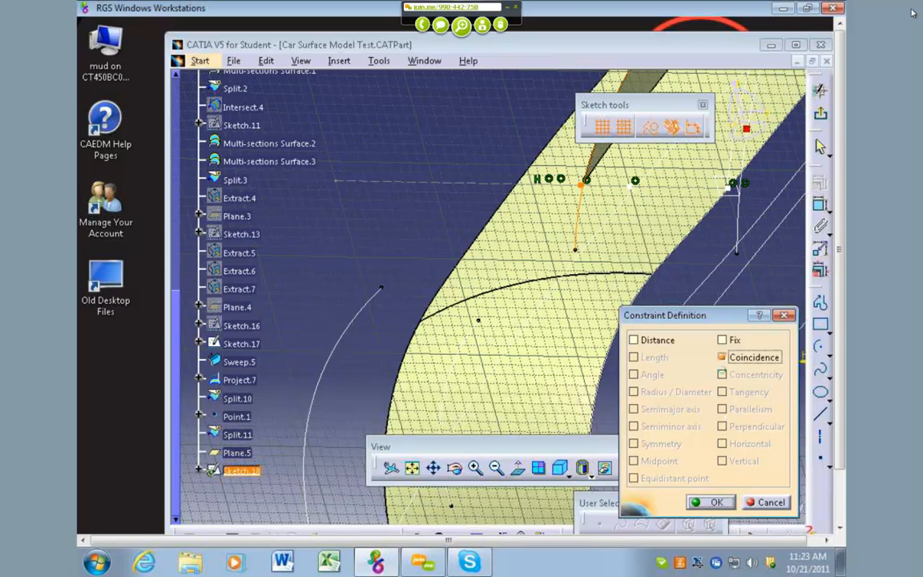
left_click(722, 357)
left_click(710, 502)
Delete the spline and redraw it from the side-profile vertex to the windshield's lower corner.
middle_click_drag(375, 210, 426, 233)
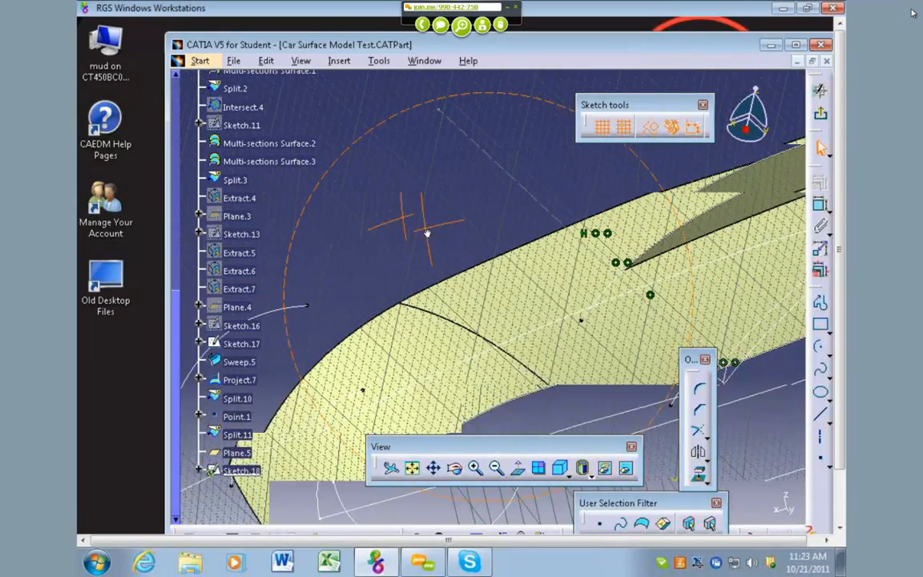
key("Delete")
left_click(648, 304)
key("Delete")
middle_click_drag(619, 320, 561, 262)
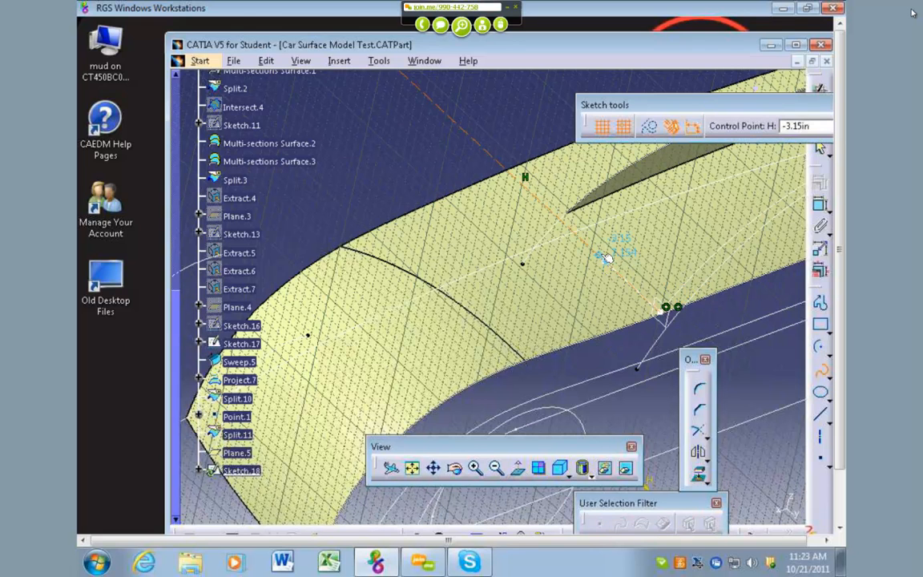
double_click(568, 211)
Add a coincidence constraint between the redrawn spline's inner end point and the projected windshield curve.
mouse_move(443, 186)
middle_mouse_down()
mouse_move(492, 225)
mouse_move(607, 267)
middle_mouse_up()
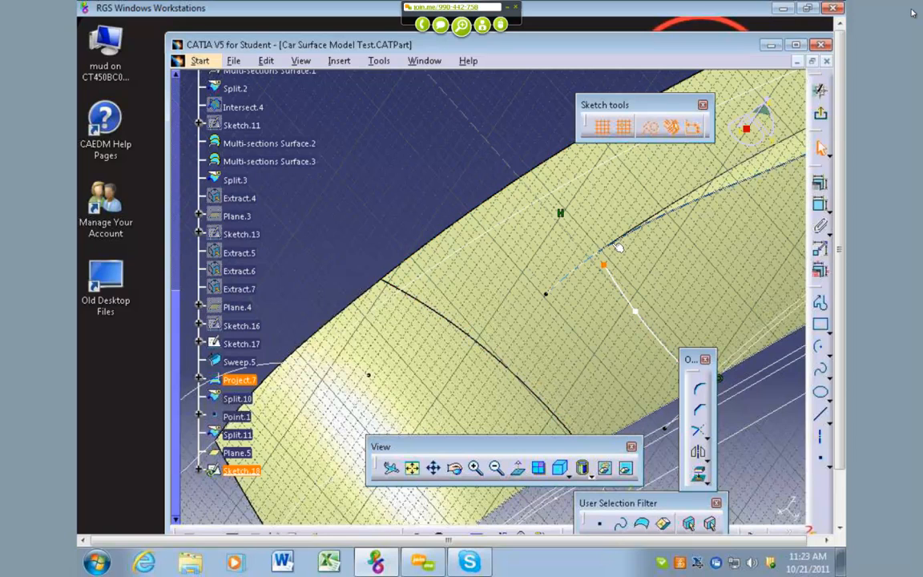
middle_click_drag(589, 272, 639, 234)
left_click(819, 183)
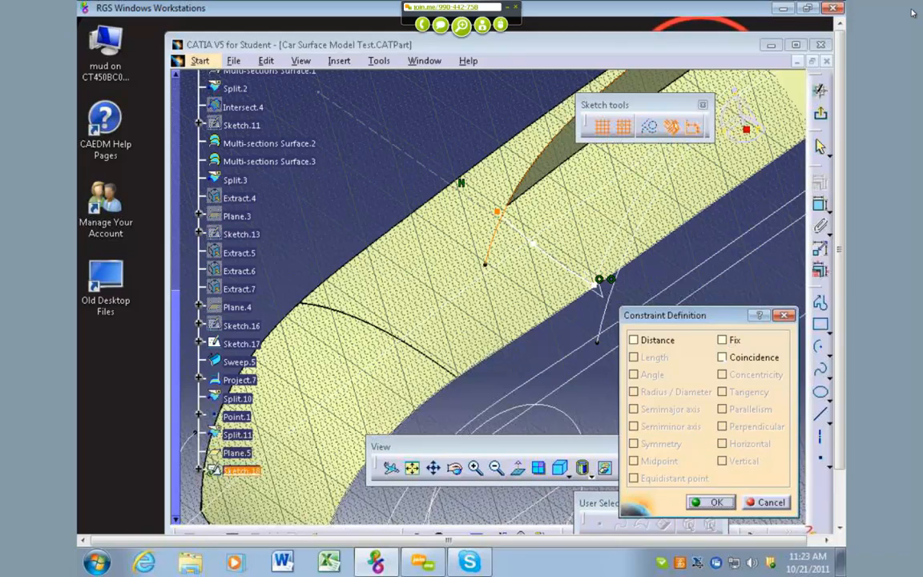
left_click(724, 506)
Apply another coincidence constraint between the spline's inner end point and the Project.7 curve at the windshield corner.
mouse_move(476, 363)
middle_mouse_down()
mouse_move(505, 322)
mouse_move(567, 280)
mouse_move(603, 181)
middle_mouse_up()
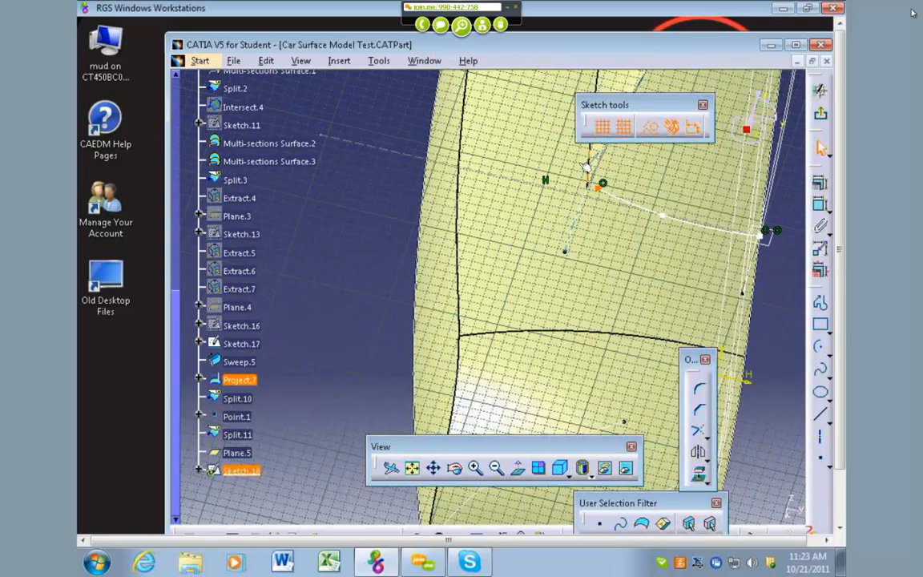
left_click(599, 188)
middle_click_drag(669, 263, 539, 284)
left_click(452, 336, "ctrl")
left_click(820, 184)
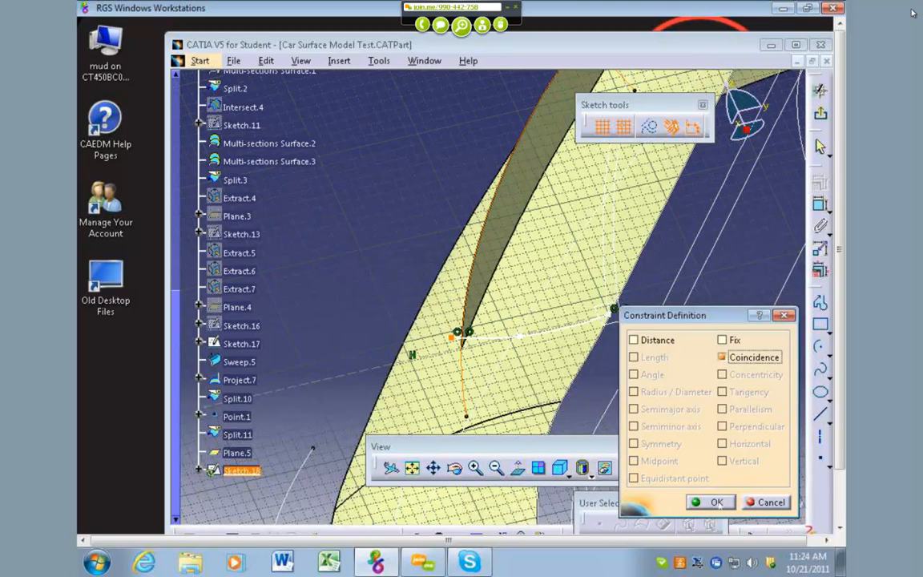
left_click(720, 504)
Delete the coincidence constraints on the spline's inner end point.
mouse_move(317, 280)
middle_mouse_down()
mouse_move(439, 285)
mouse_move(584, 355)
middle_mouse_up()
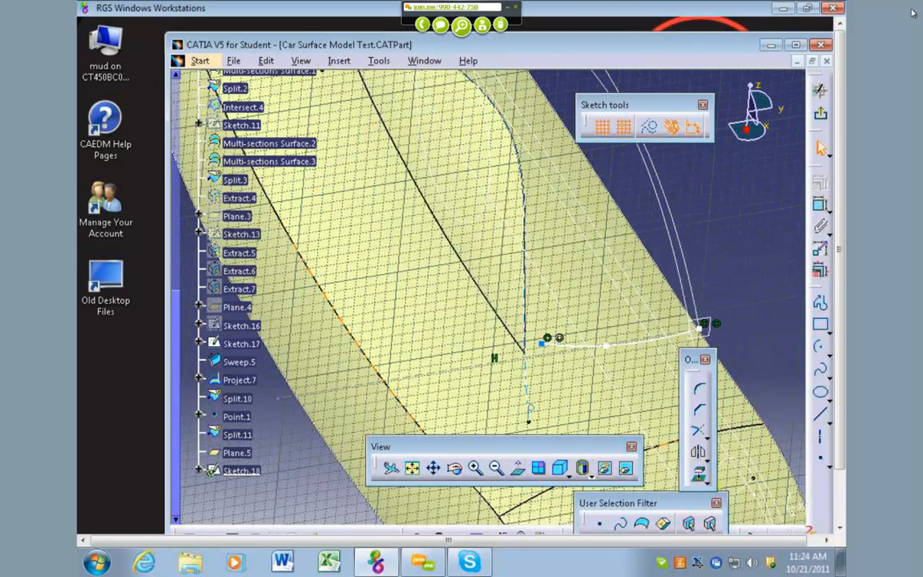
left_click(549, 338)
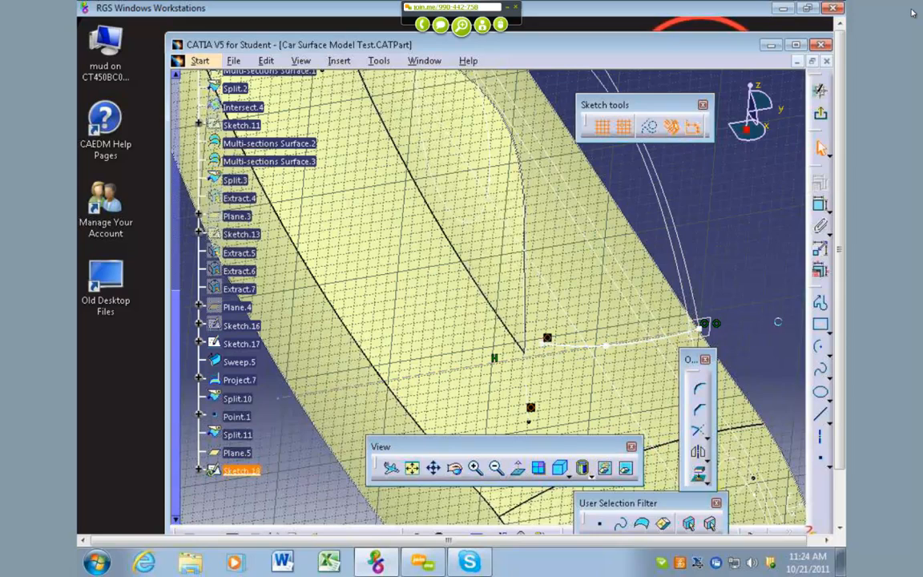
middle_click_drag(767, 343, 577, 313)
Hide the sketch grid and try to place the spline's inner end point at the windshield's lower corner.
left_click(575, 313)
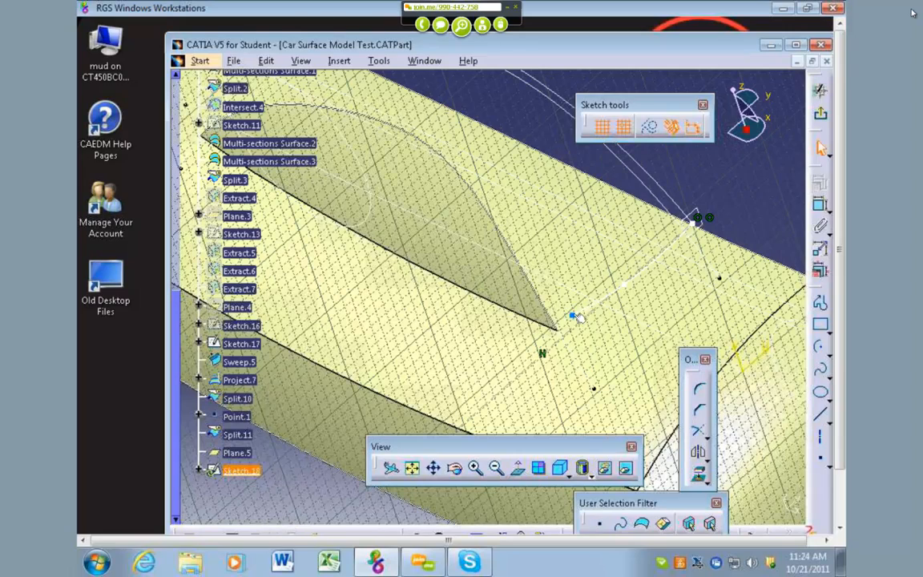
mouse_move(561, 335)
middle_mouse_down()
mouse_move(604, 372)
mouse_move(649, 387)
mouse_move(596, 271)
mouse_move(605, 267)
mouse_move(585, 296)
mouse_move(538, 303)
middle_mouse_up()
right_click(605, 372)
left_click(623, 389)
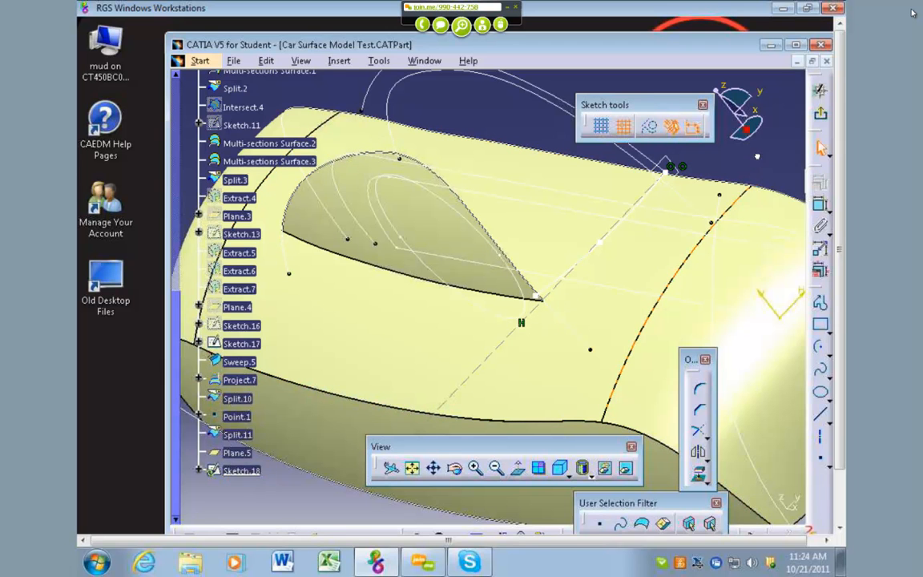
mouse_move(672, 229)
middle_mouse_down()
mouse_move(695, 234)
mouse_move(680, 238)
middle_mouse_up()
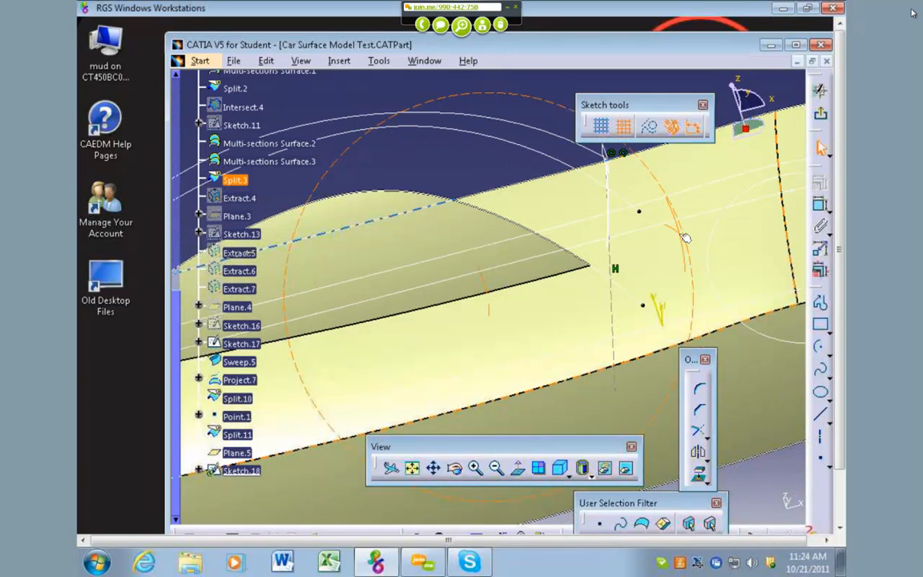
Exit the sketch and delete Sketch.18 together with its supporting plane, Plane.5.
left_click(821, 114)
middle_click_drag(731, 195, 691, 402)
middle_click_drag(483, 335, 510, 441)
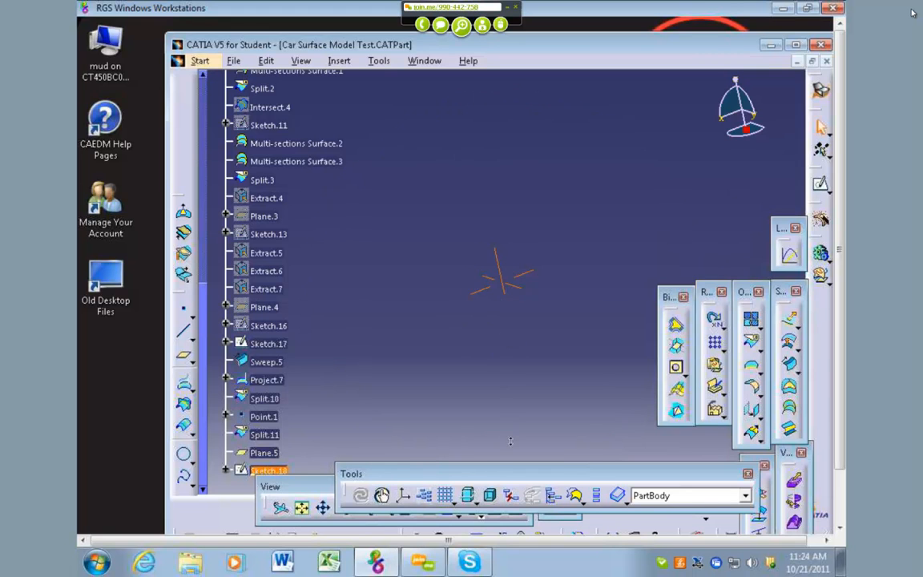
left_click_drag(599, 475, 561, 410)
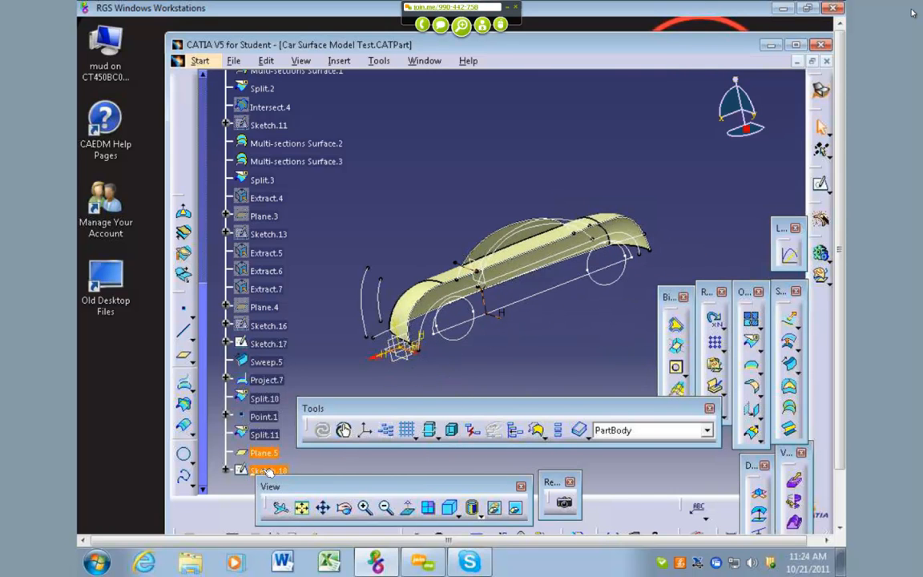
key("Delete")
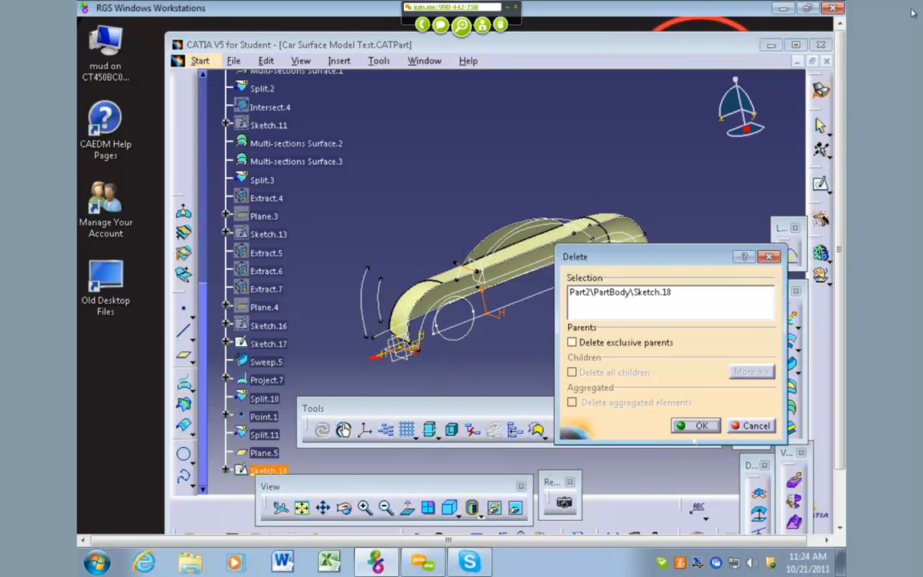
key("Return")
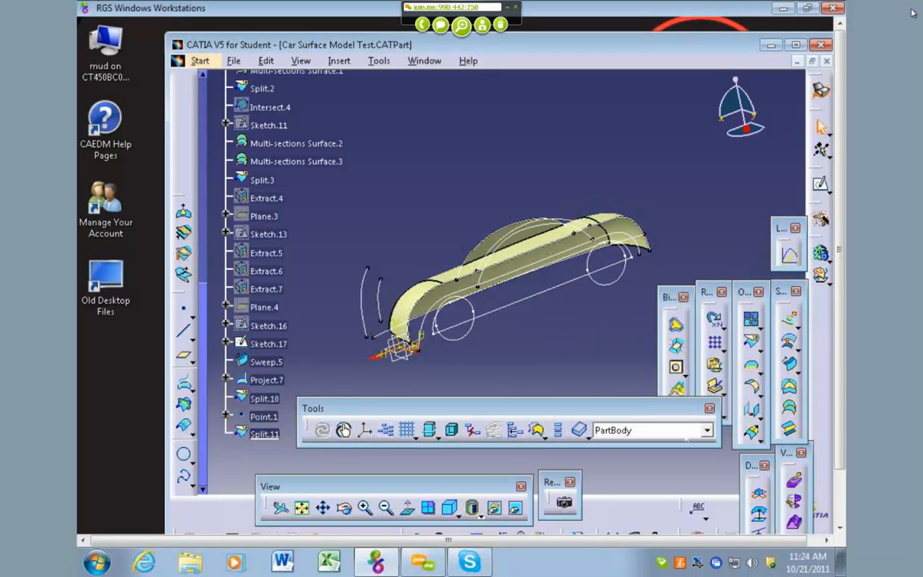
middle_click_drag(491, 370, 498, 323)
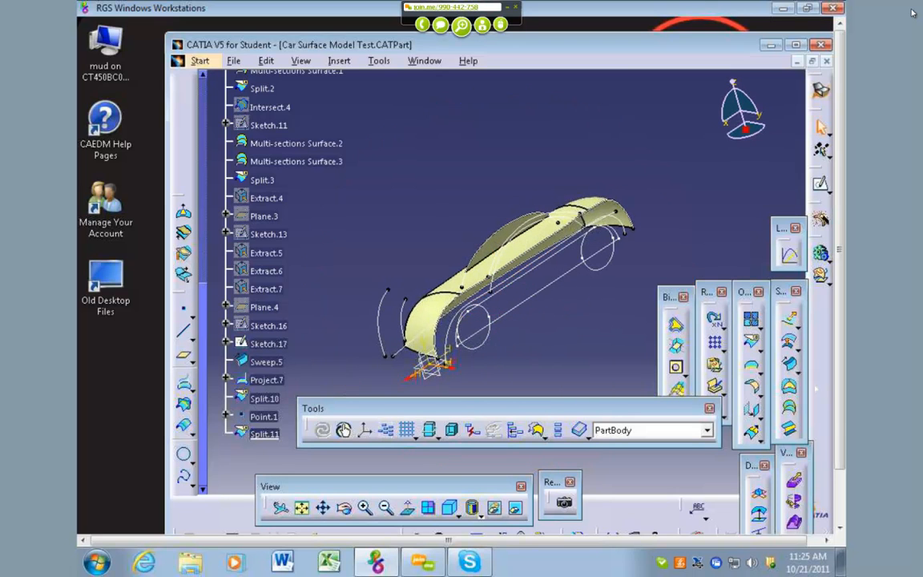
left_click(184, 358)
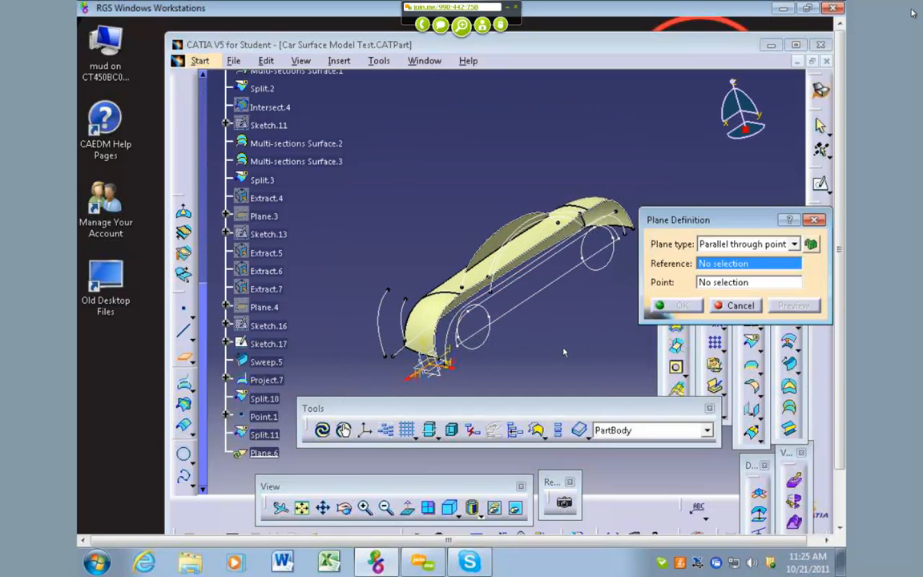
mouse_move(562, 344)
middle_mouse_down()
mouse_move(564, 362)
mouse_move(553, 352)
middle_mouse_up()
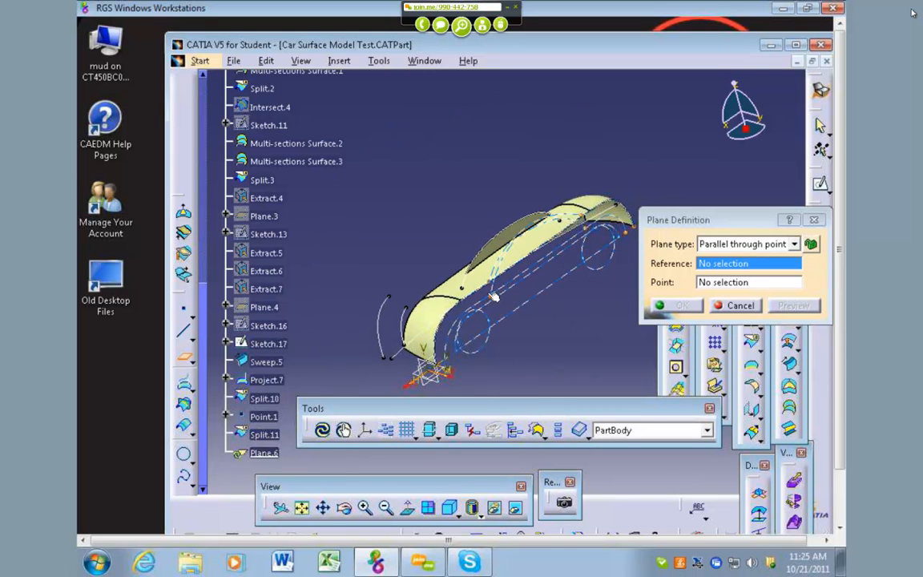
left_click(488, 275)
left_click(794, 243)
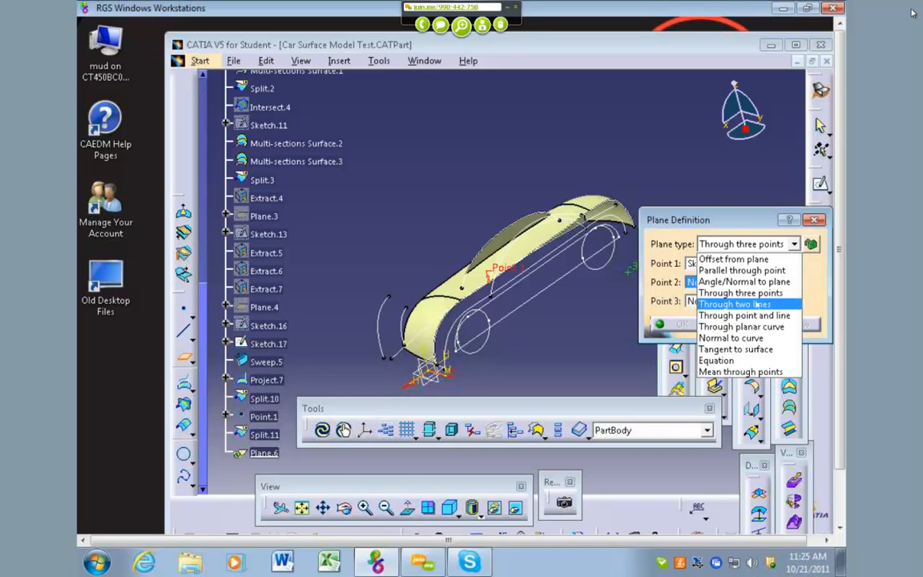
left_click(744, 315)
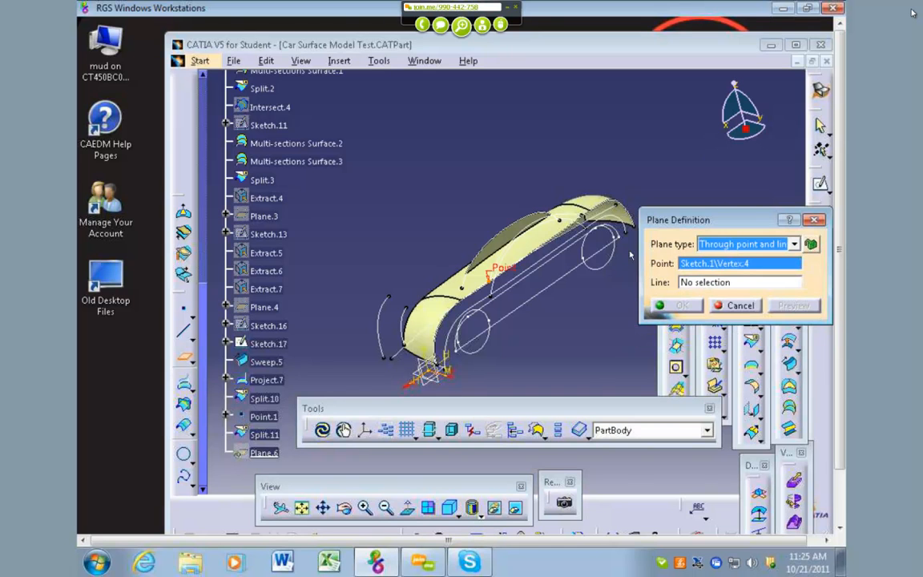
right_click(689, 285)
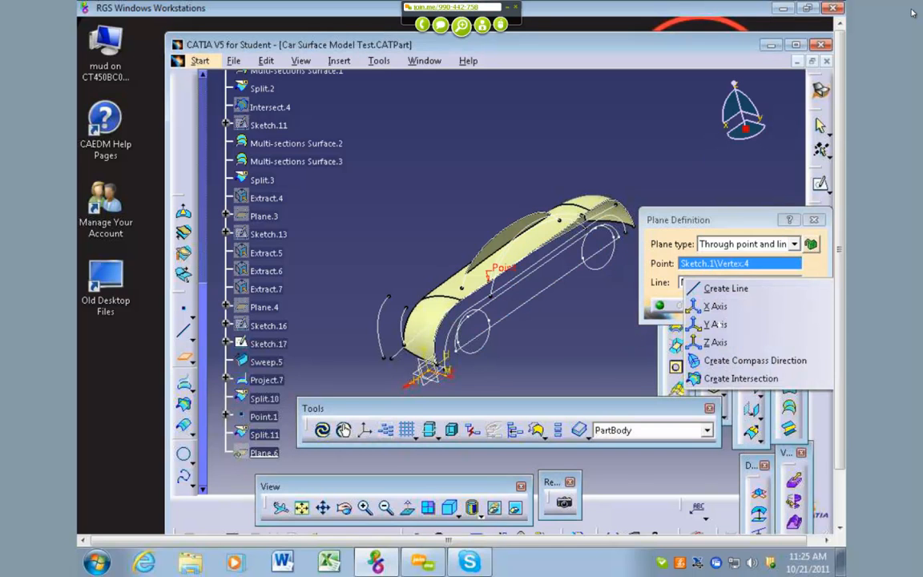
left_click(705, 321)
middle_click_drag(568, 328, 646, 312)
right_click(685, 283)
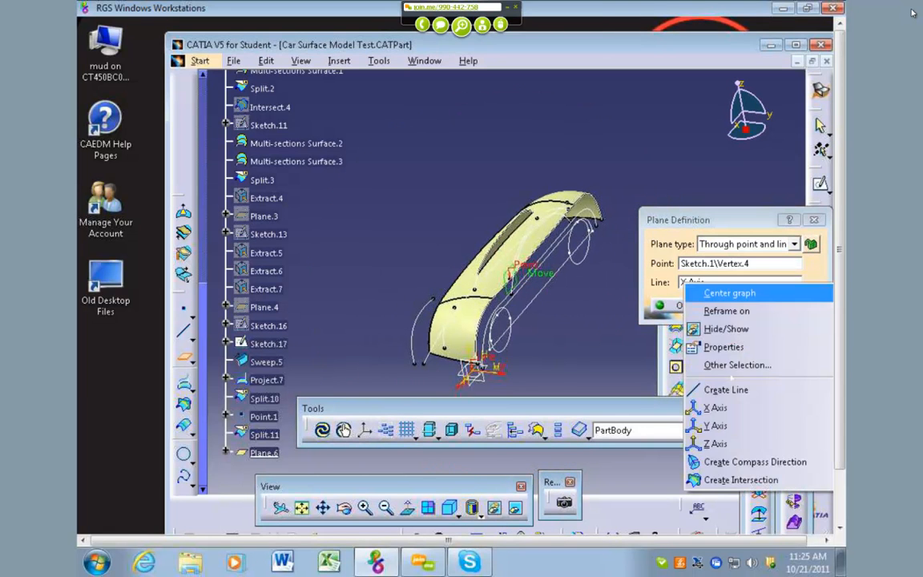
left_click(716, 443)
left_click(791, 306)
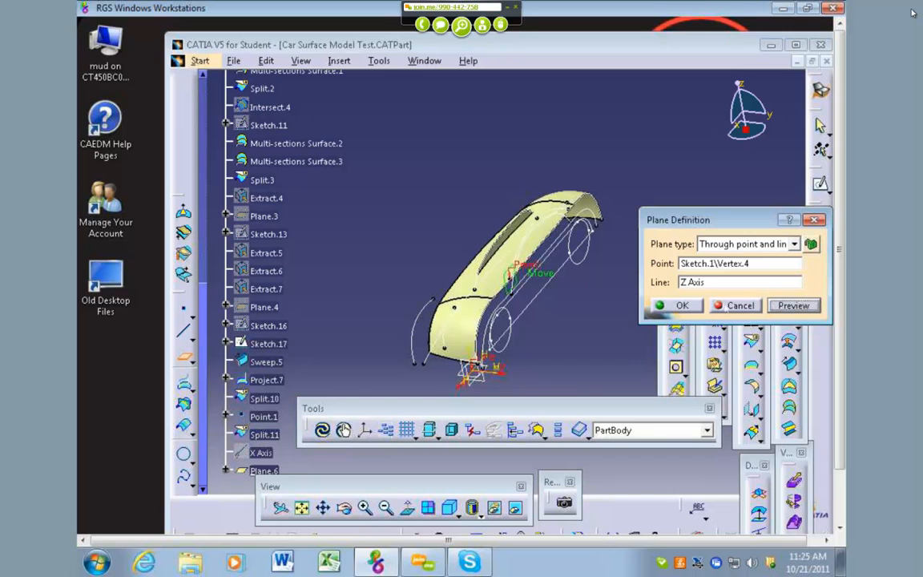
left_click(727, 307)
middle_click_drag(607, 313, 566, 300)
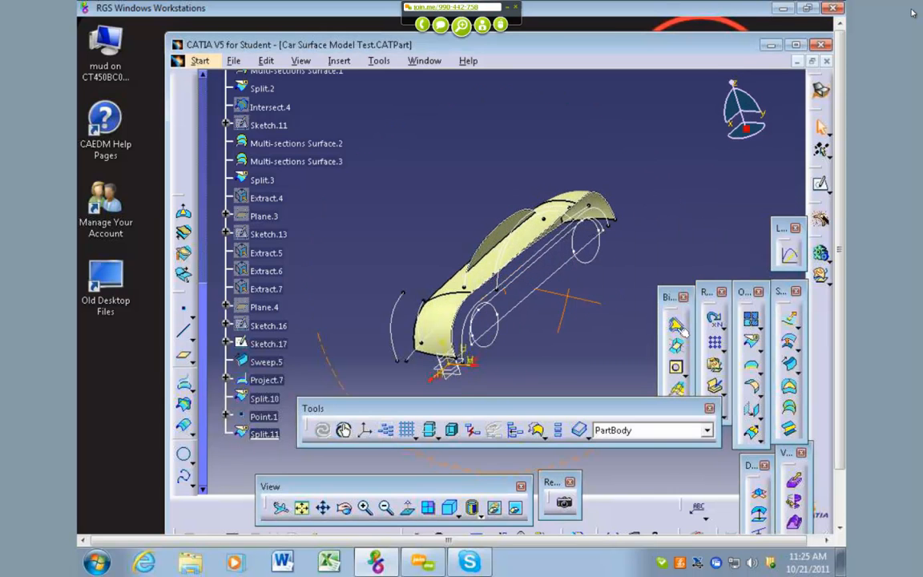
Create a reference plane parallel to the xy plane through the front end point of the roof profile curve at the windshield base.
left_click(183, 356)
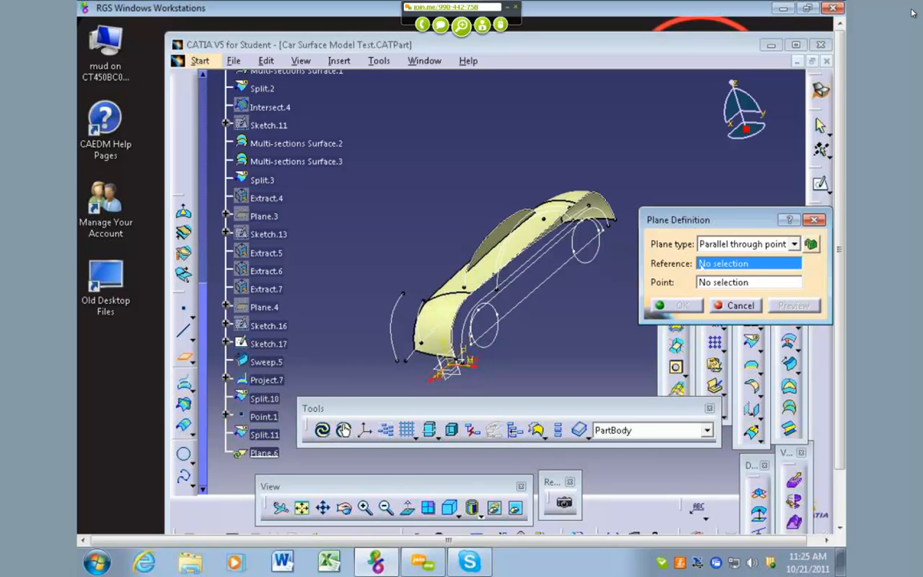
left_click(456, 372)
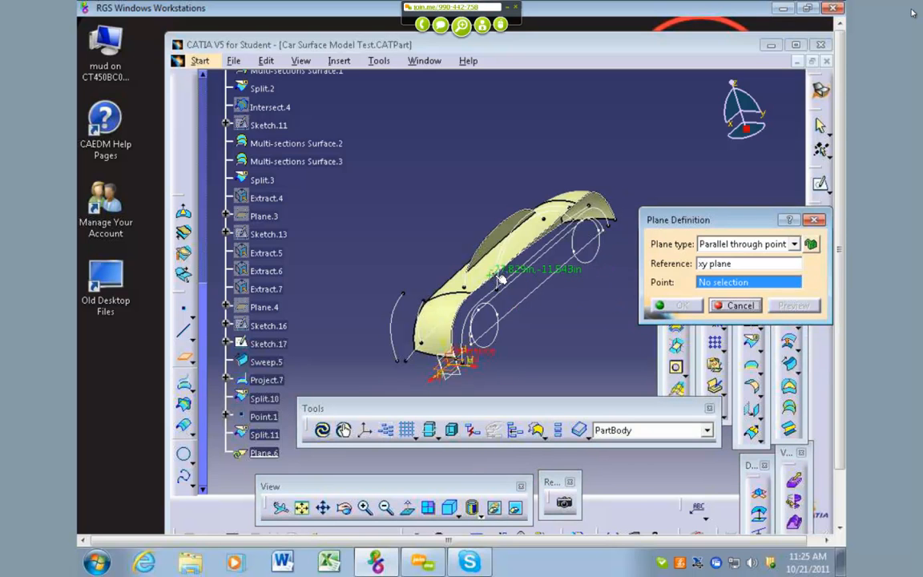
left_click(500, 277)
left_click(677, 306)
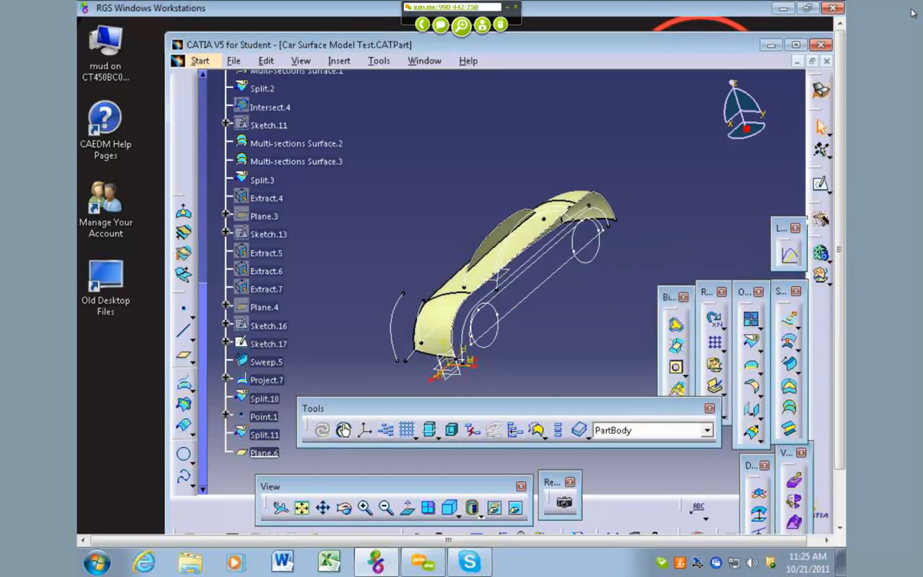
Start a sketch on the new plane and draw a construction line from the roof curve's front end outward across the body, without grid snapping.
left_click(503, 275)
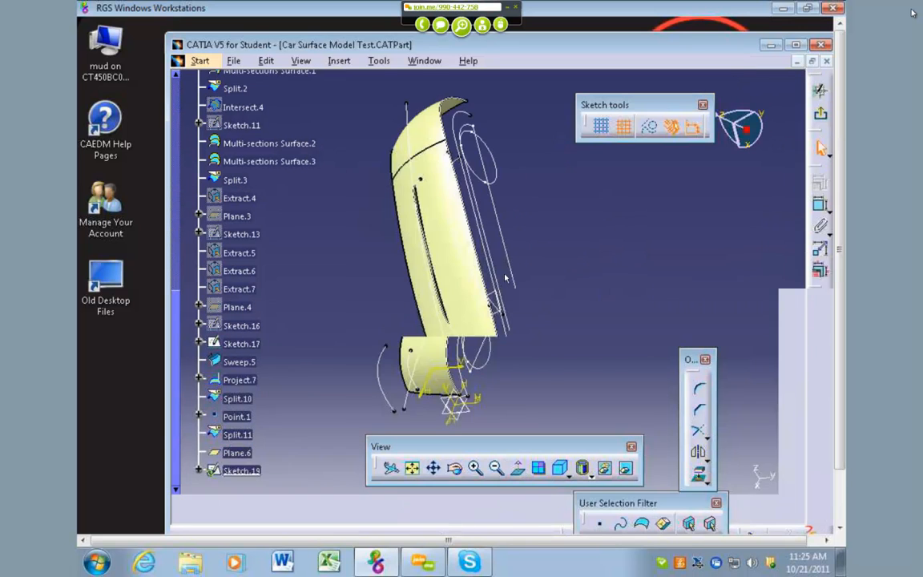
middle_click_drag(511, 310, 519, 148)
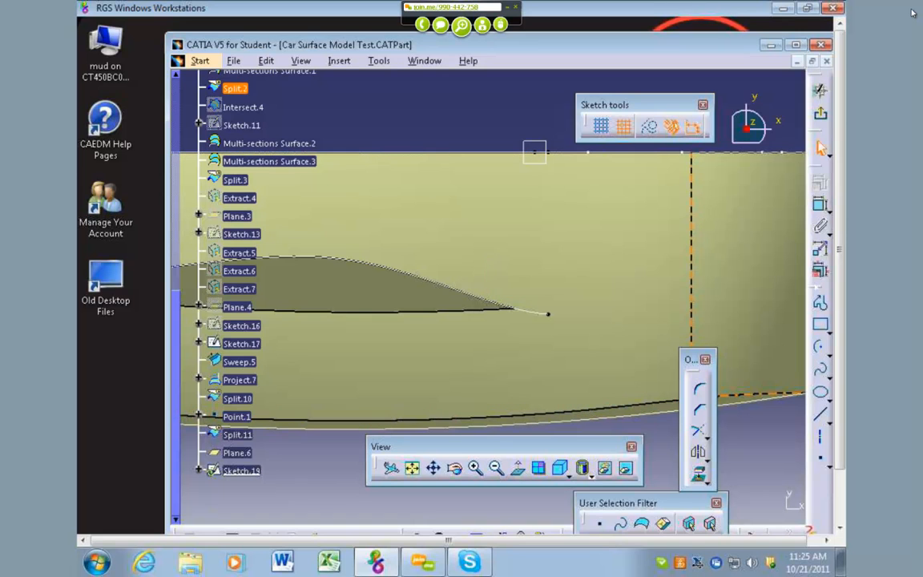
left_click(821, 416)
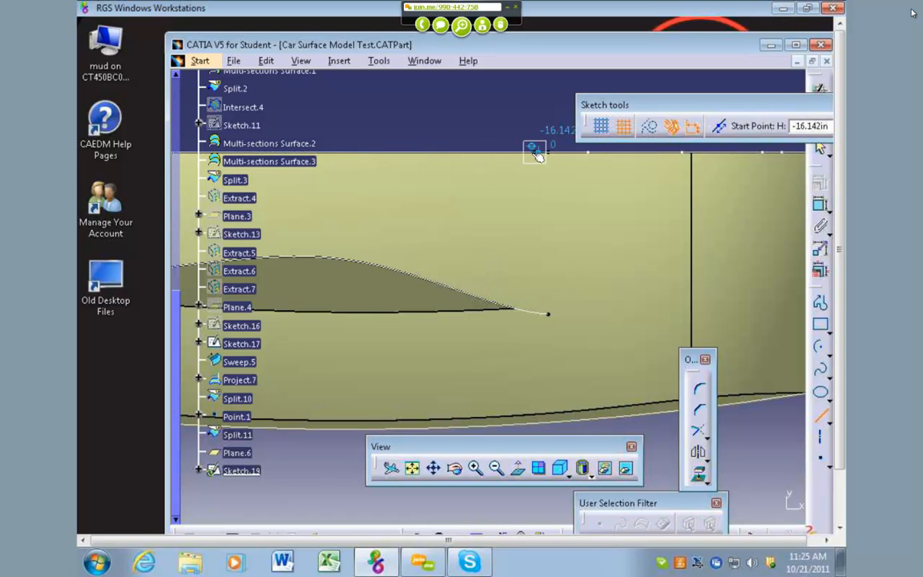
middle_click_drag(554, 251, 519, 161)
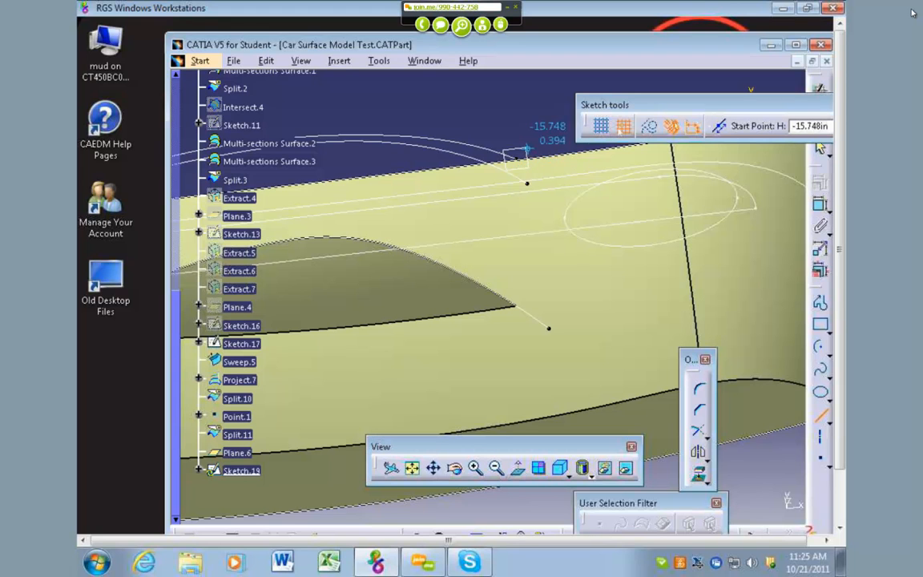
left_click(526, 183)
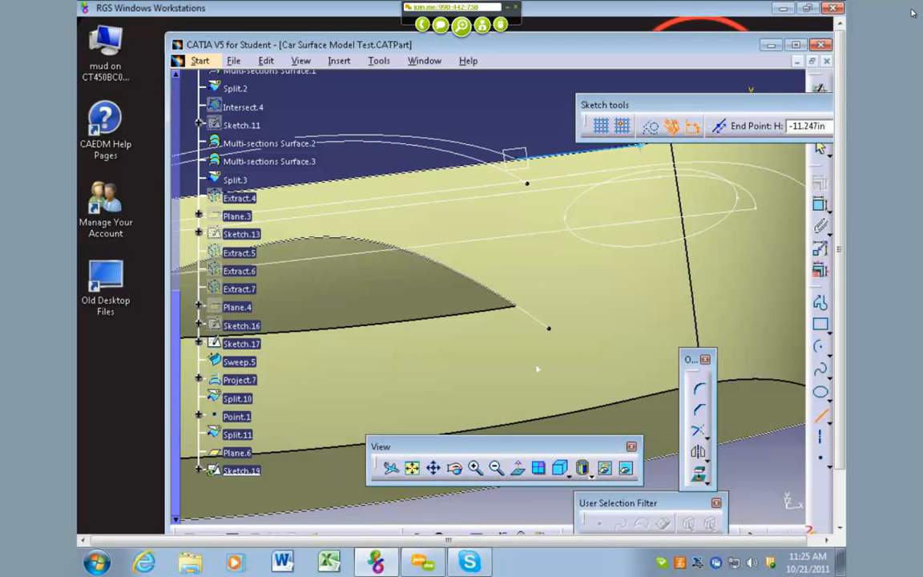
left_click(540, 390)
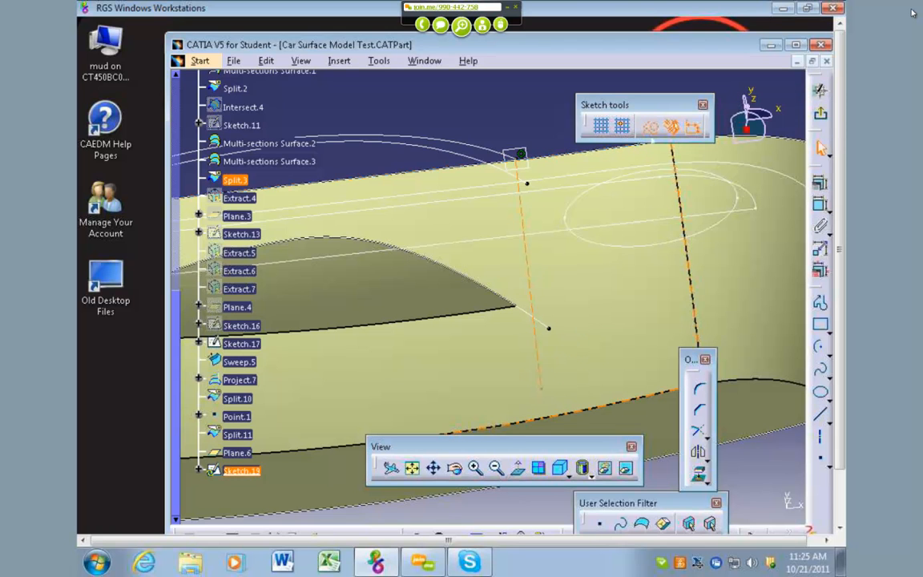
Apply a Vertical constraint to the construction line at the windshield base instead of a length dimension.
mouse_move(588, 329)
middle_mouse_down()
mouse_move(576, 402)
mouse_move(442, 353)
middle_mouse_up()
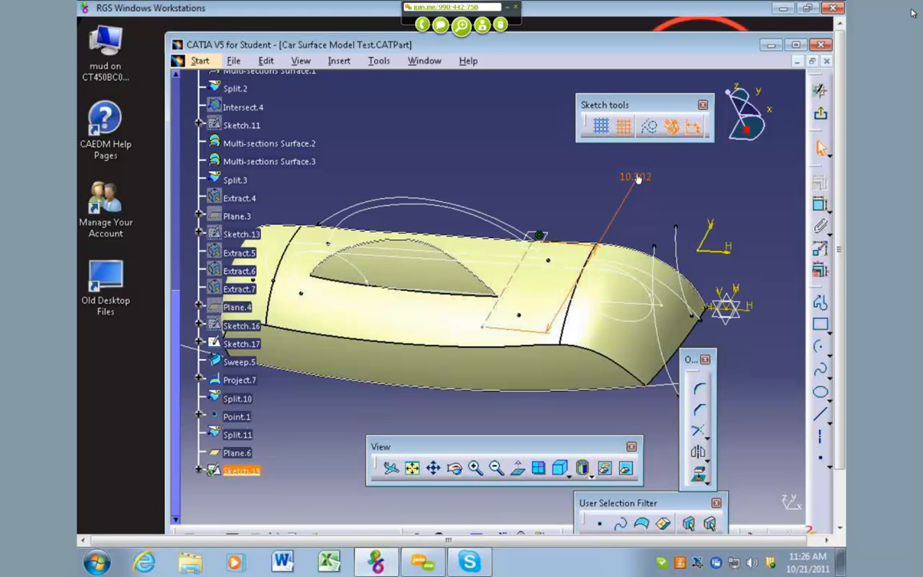
key("Escape")
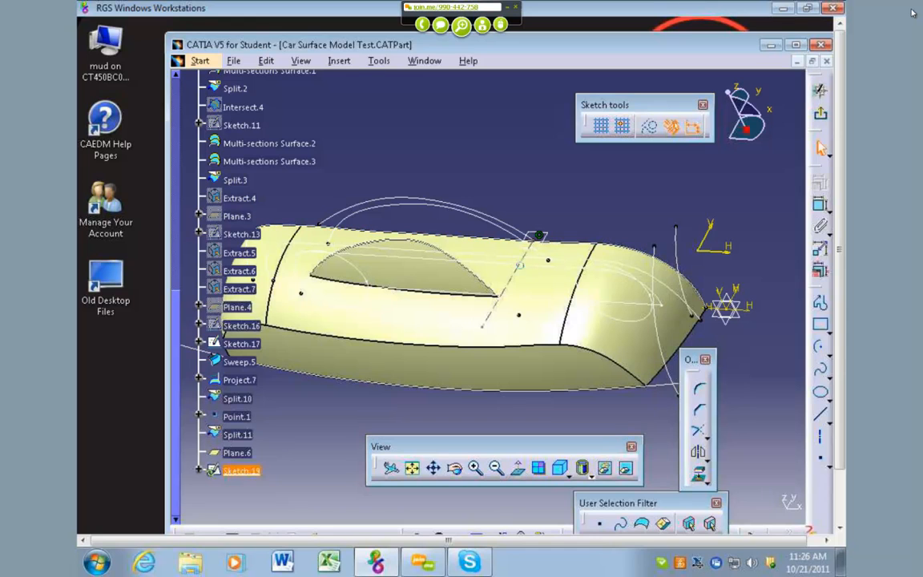
left_click(820, 183)
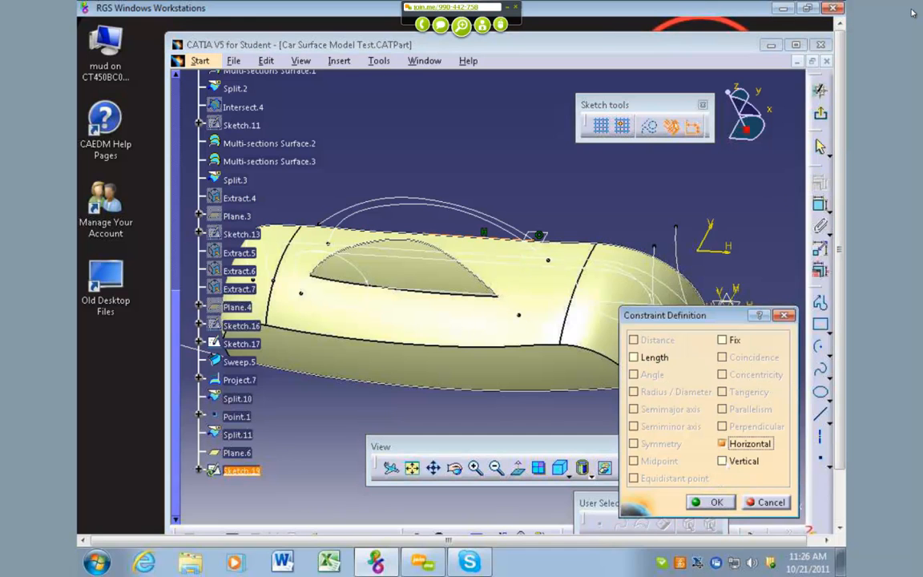
left_click(722, 443)
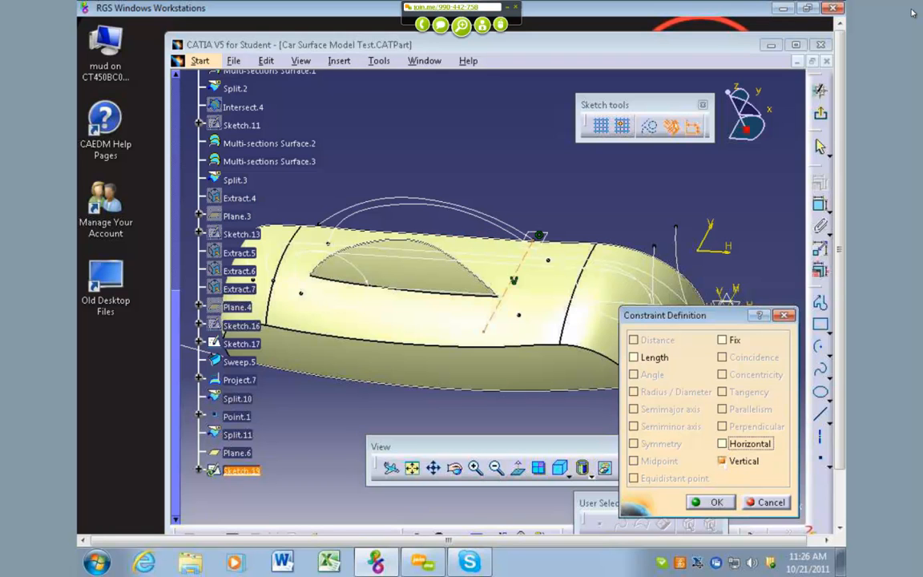
left_click(710, 502)
Draw a spline from the roof curve's front end to the windshield's lower corner, make its outer end coincident with Project.7, and exit the sketch.
middle_click_drag(746, 309, 740, 354)
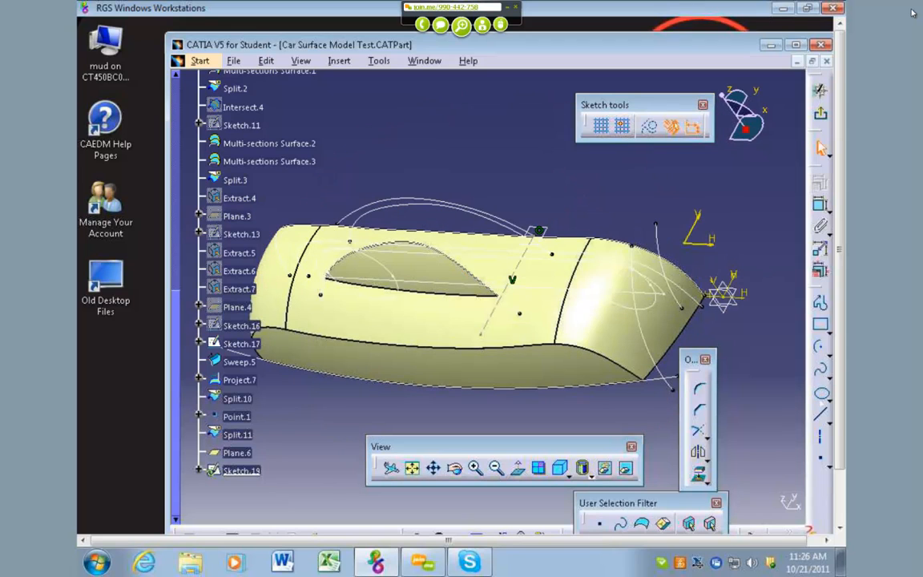
left_click_drag(540, 232, 541, 234)
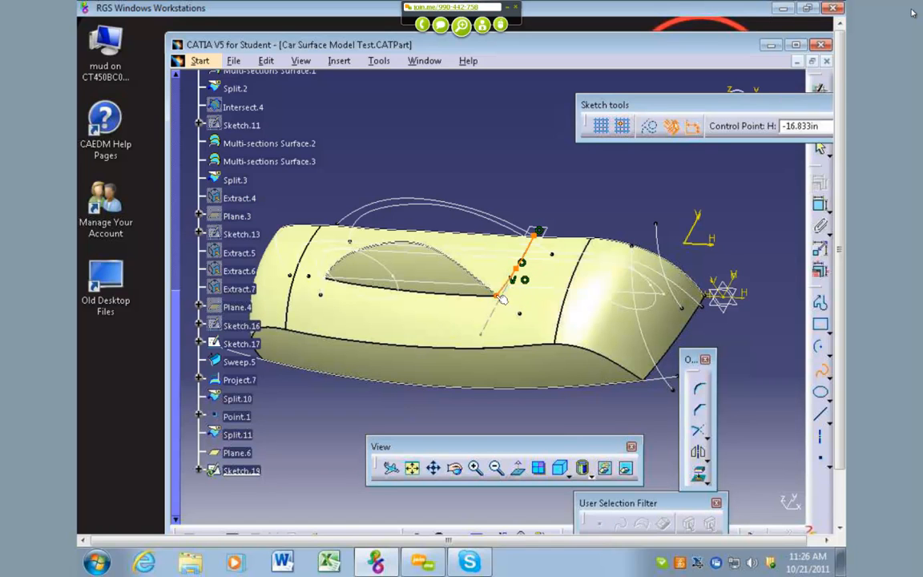
left_click_drag(501, 298, 499, 296)
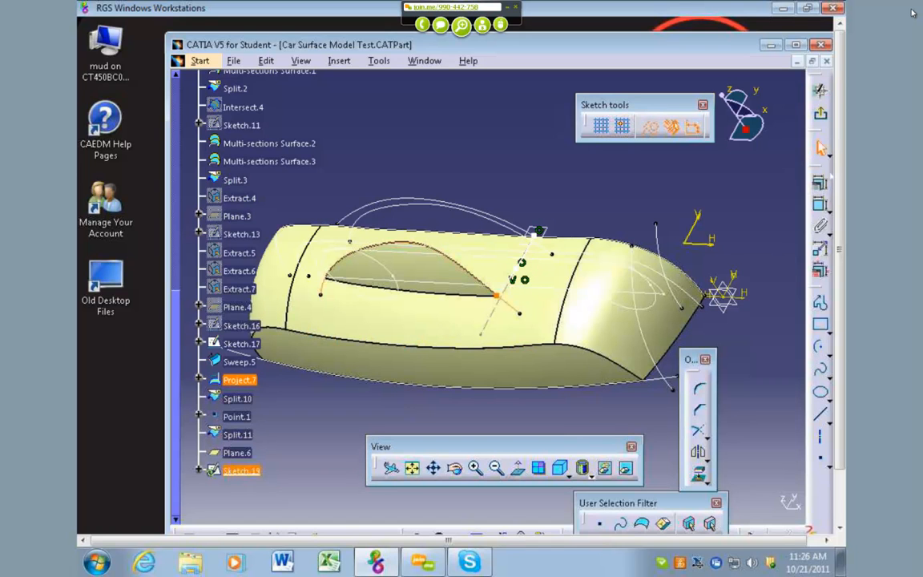
left_click(821, 183)
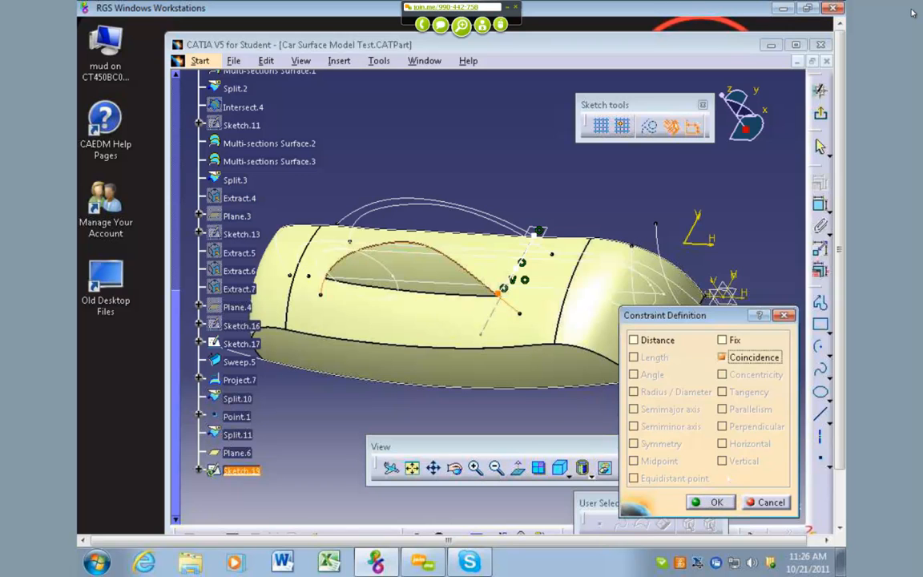
left_click(707, 503)
mouse_move(505, 145)
middle_mouse_down()
mouse_move(611, 114)
mouse_move(713, 131)
mouse_move(516, 216)
mouse_move(674, 268)
mouse_move(573, 156)
mouse_move(564, 196)
mouse_move(601, 166)
middle_mouse_up()
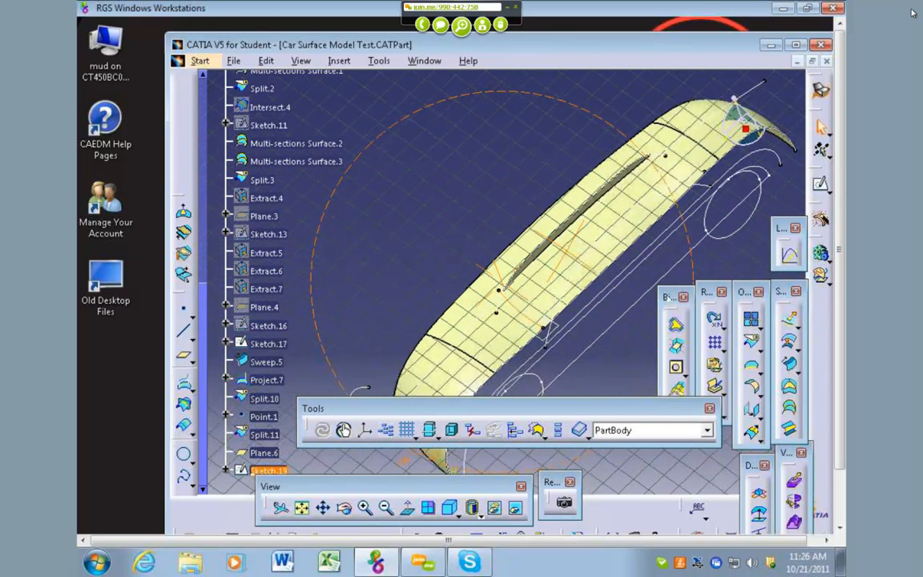
Start another sketch on the same plane and draw a vertical construction line outward from the roof curve's rear end point.
left_click(565, 326)
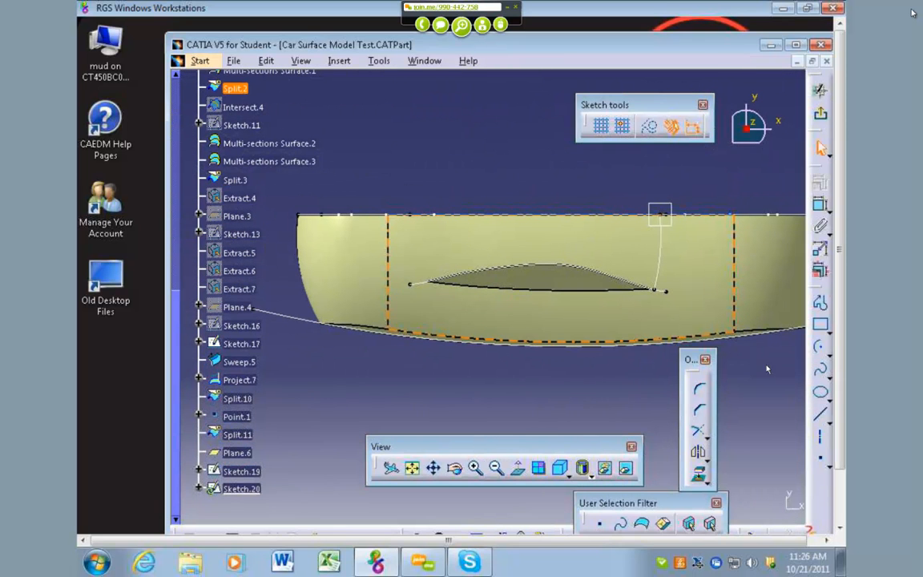
left_click(821, 414)
middle_click_drag(497, 385, 494, 241)
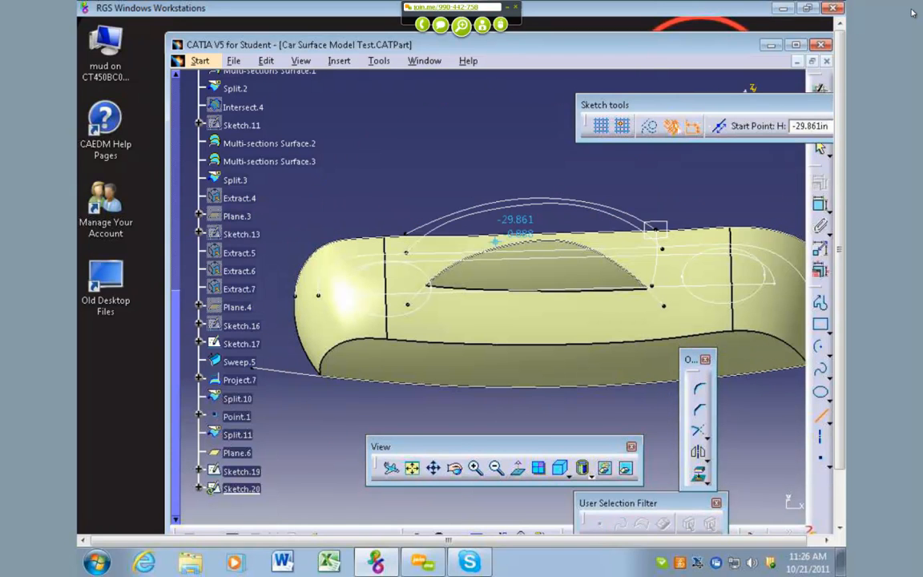
left_click(406, 234)
left_click(411, 411)
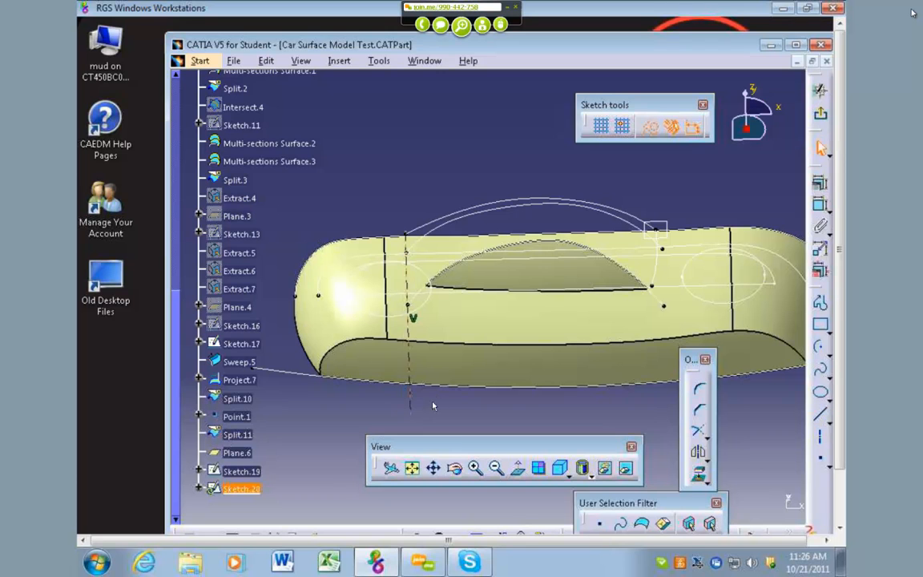
left_click(405, 233)
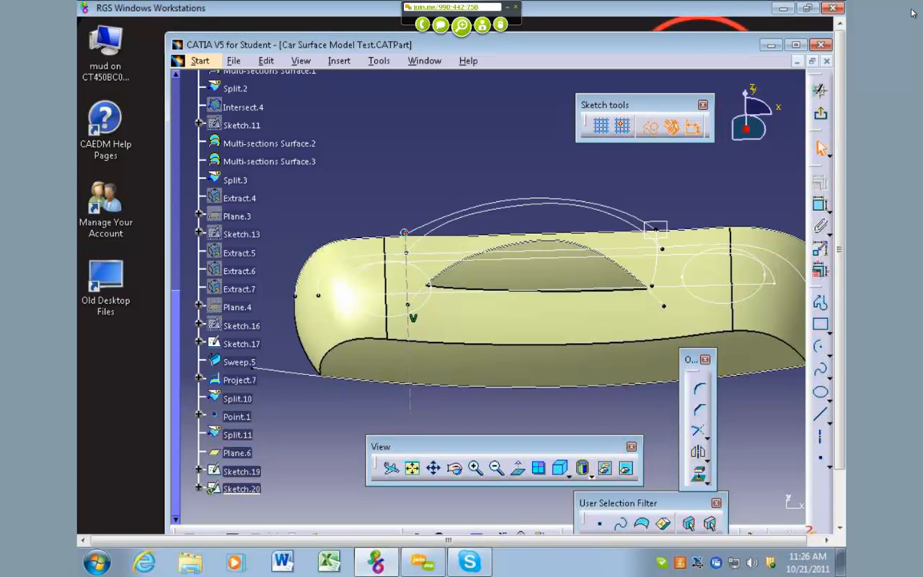
middle_click_drag(348, 276, 321, 297)
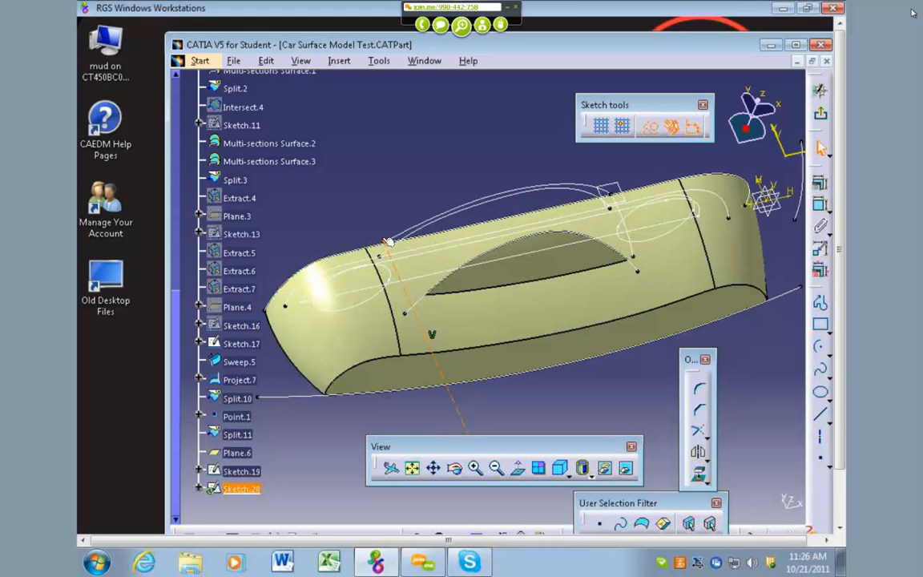
left_click(820, 184)
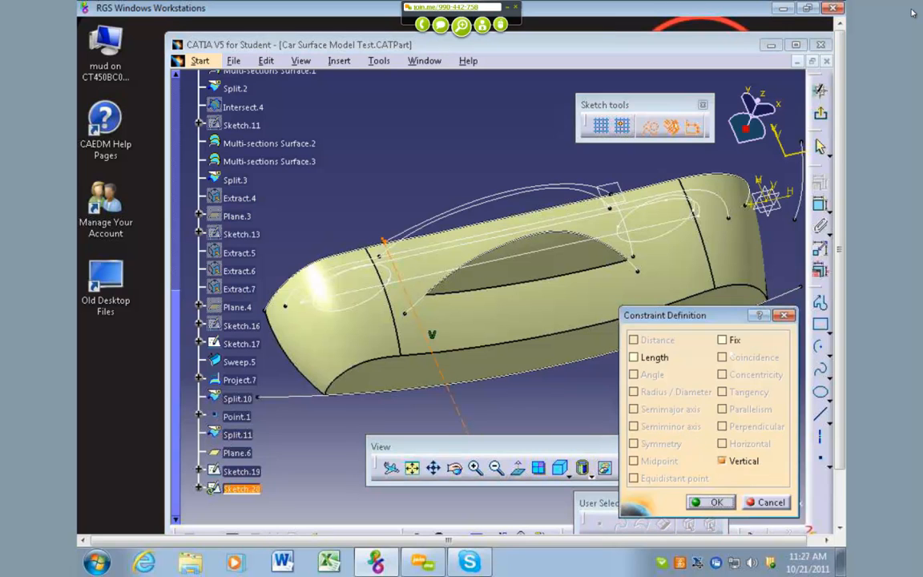
left_click(763, 503)
Draw a spline from the roof curve's rear end to the side window's rear corner, make its outer end coincident with the window edge, and exit the sketch.
middle_click_drag(419, 323, 446, 327)
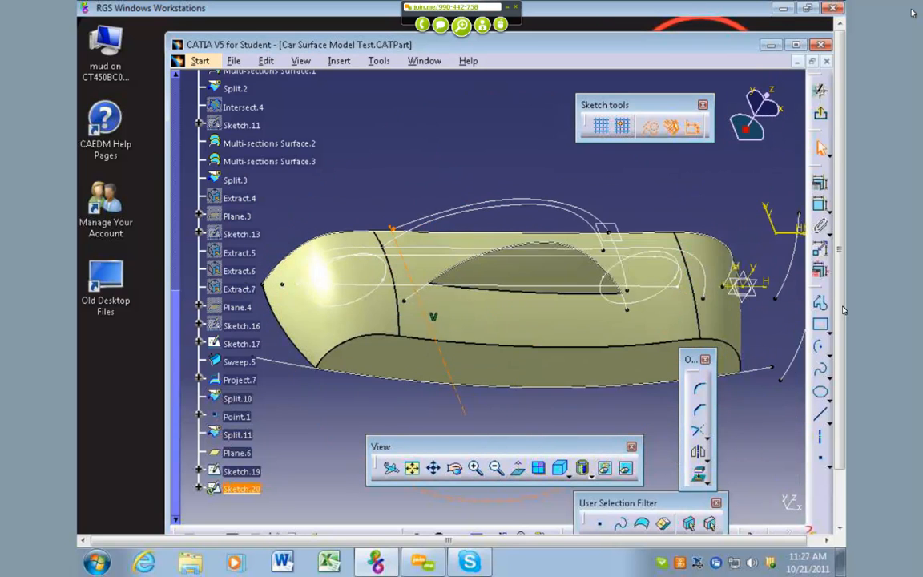
left_click(821, 371)
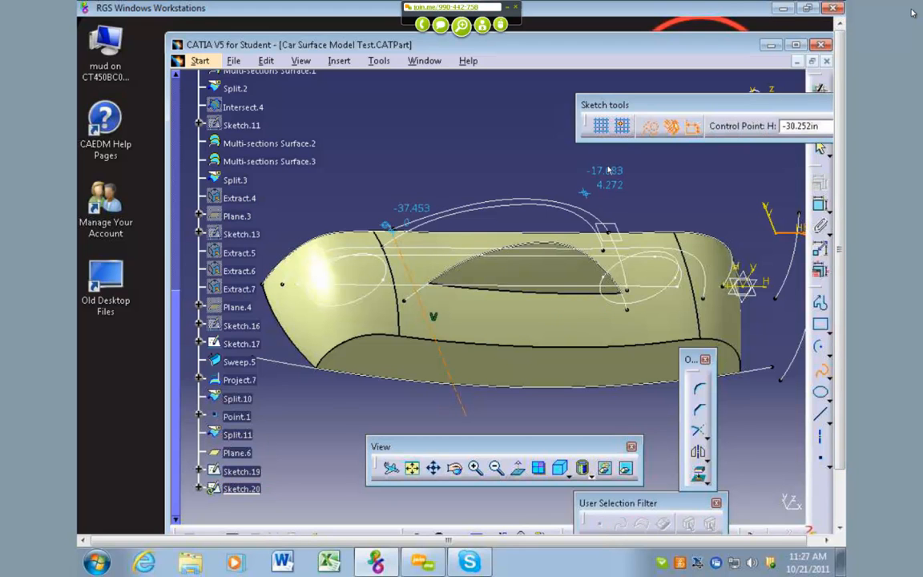
left_click(389, 228)
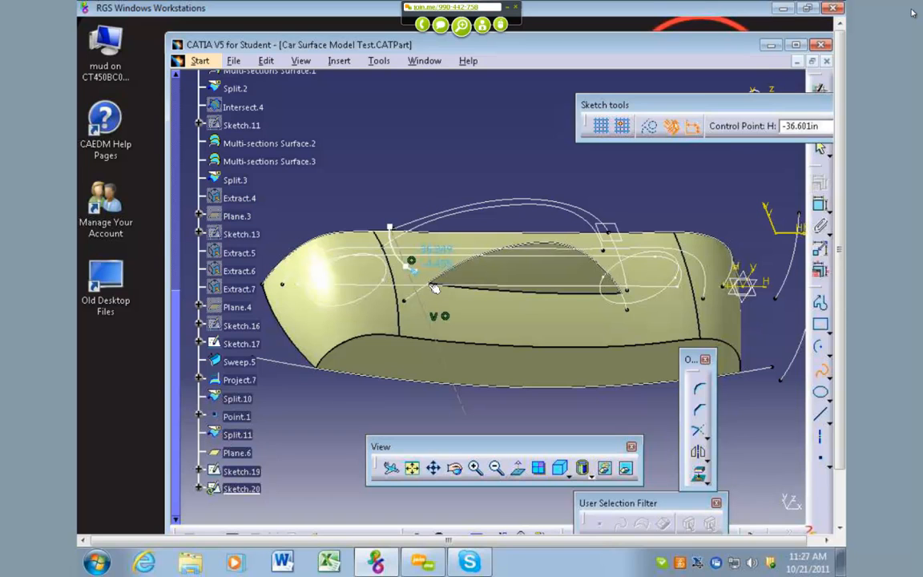
double_click(432, 289)
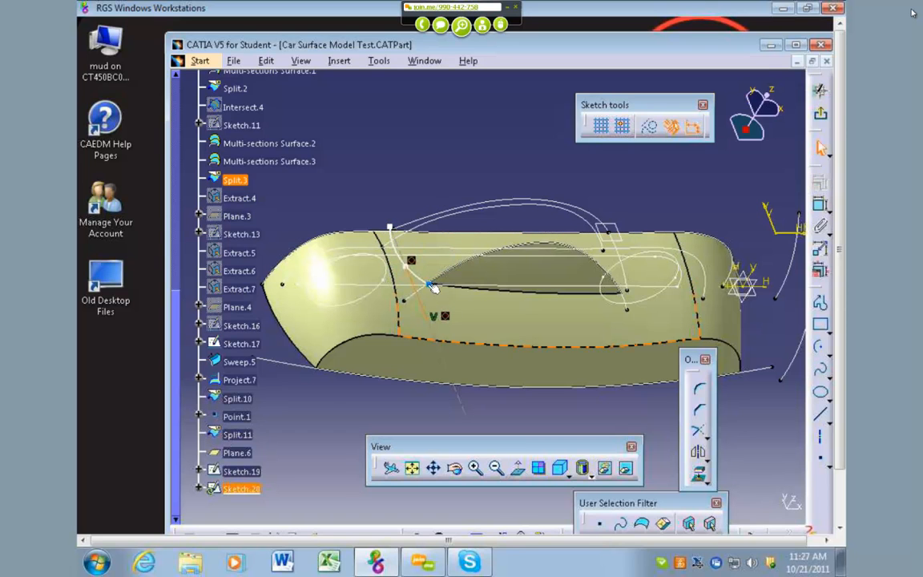
left_click(820, 183)
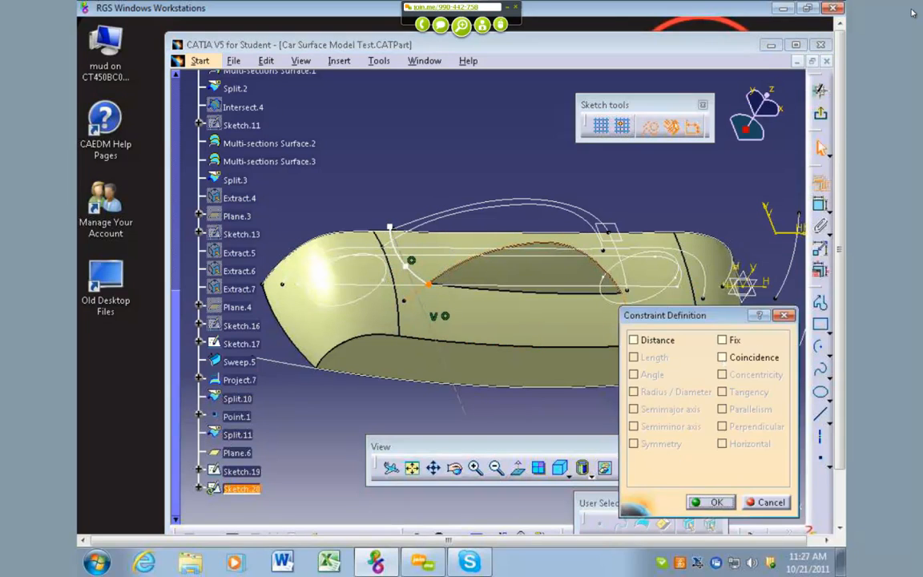
left_click(719, 501)
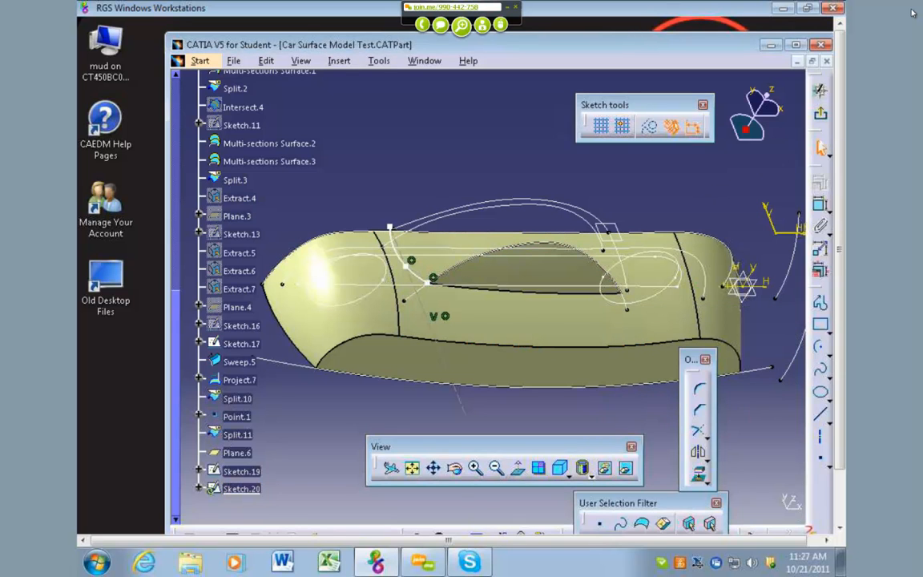
mouse_move(707, 165)
middle_mouse_down()
mouse_move(672, 183)
mouse_move(414, 246)
mouse_move(440, 163)
mouse_move(449, 232)
mouse_move(473, 217)
mouse_move(408, 206)
mouse_move(542, 352)
mouse_move(711, 195)
mouse_move(632, 85)
middle_mouse_up()
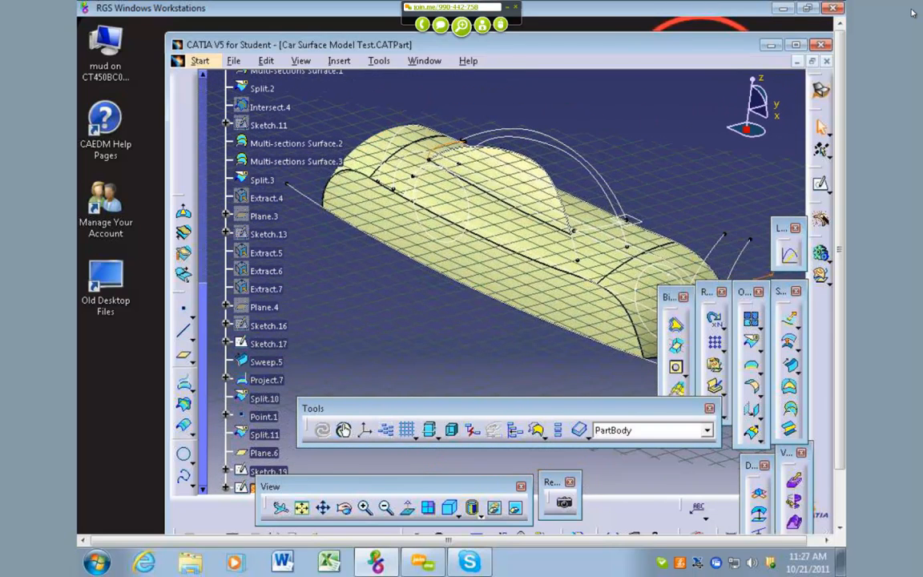
Try a multi-sections surface from Sketch.20 to Sketch.19 with Project.7 as its only guide.
left_click(790, 409)
left_click(593, 230)
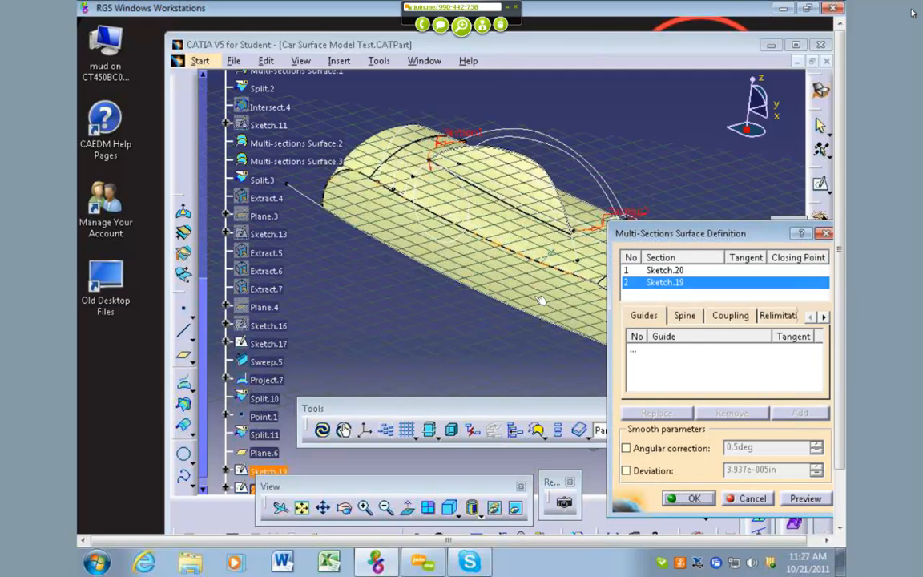
middle_click_drag(541, 301, 441, 320)
middle_click_drag(546, 177, 510, 295)
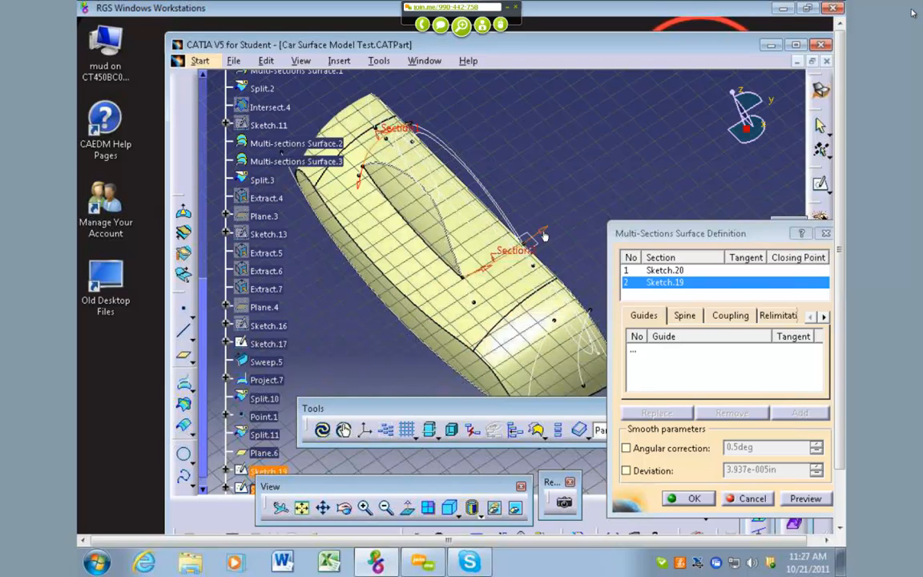
left_click(648, 352)
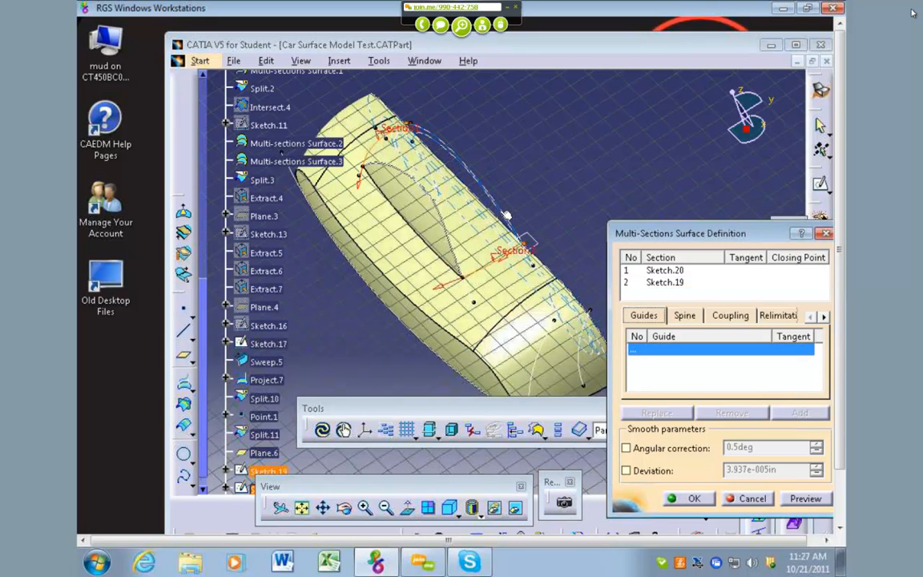
left_click(451, 235)
middle_click_drag(470, 209, 493, 204)
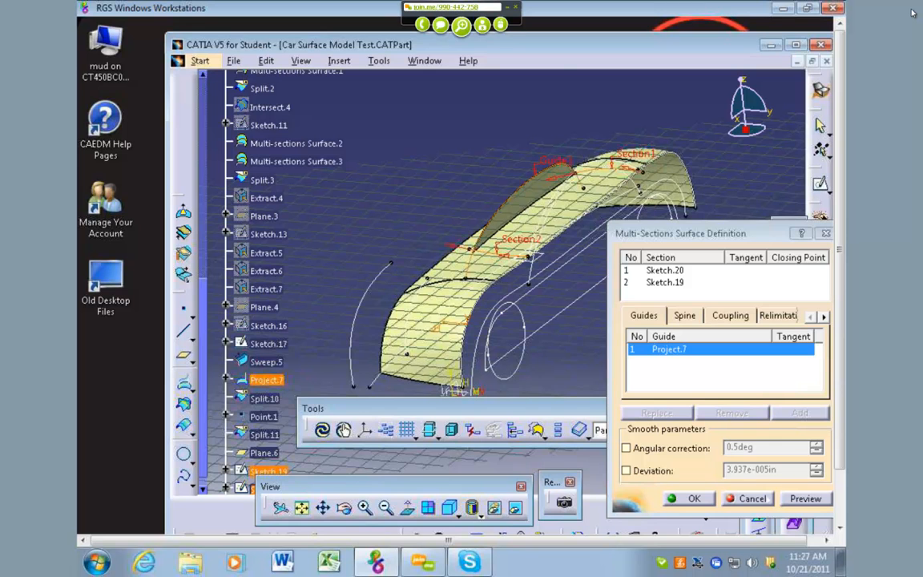
left_click(749, 499)
Start a sketch on the car's center plane at the origin for the roof guide curve.
left_click(820, 185)
left_click(517, 355)
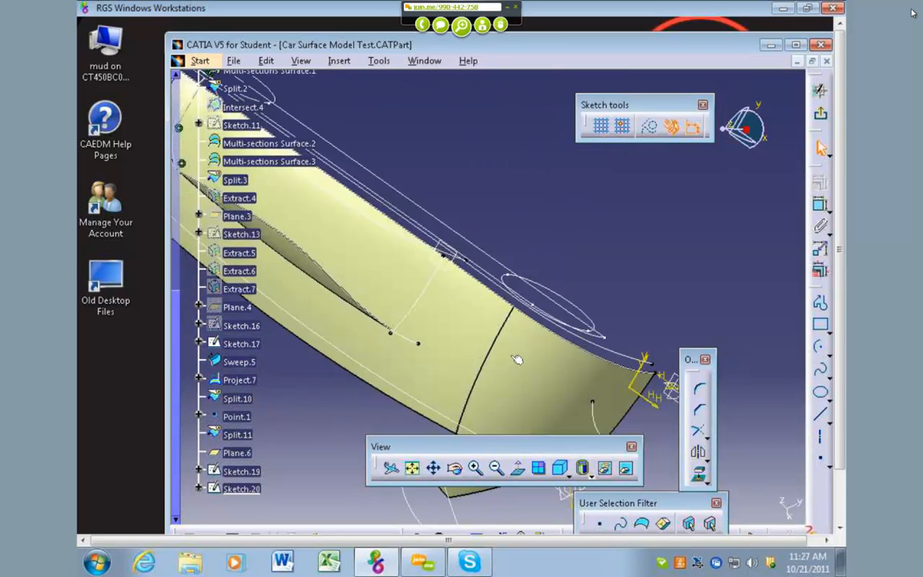
left_click(822, 115)
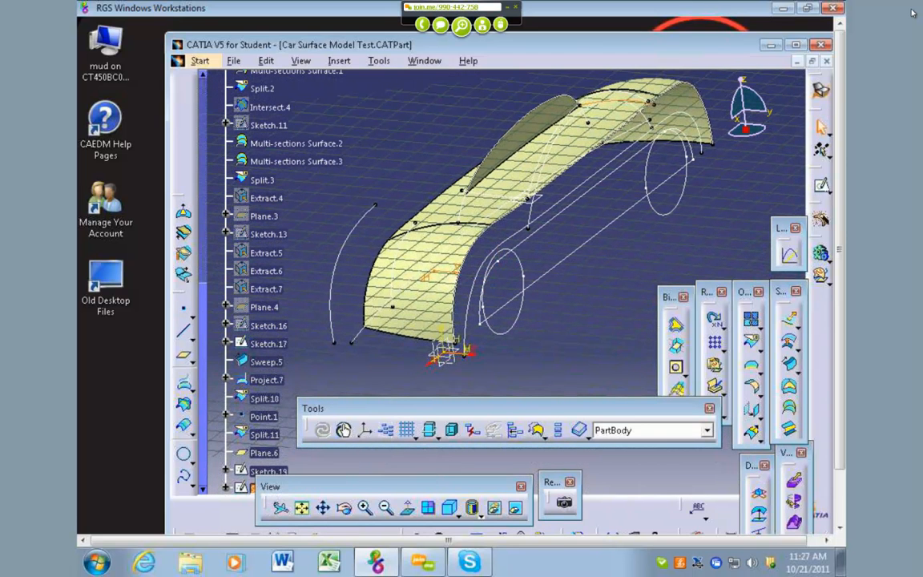
left_click(446, 351)
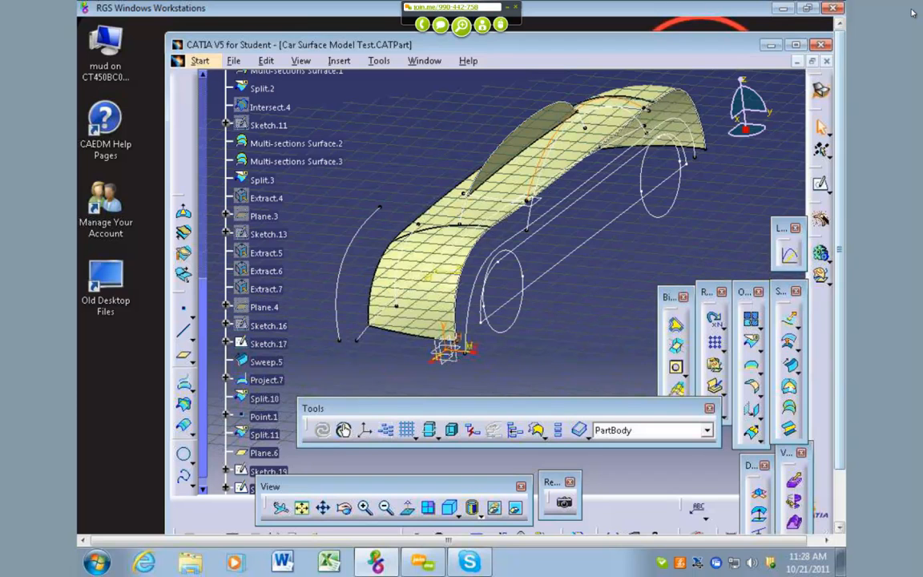
left_click(791, 408)
middle_click_drag(587, 307, 720, 283)
left_click(757, 493)
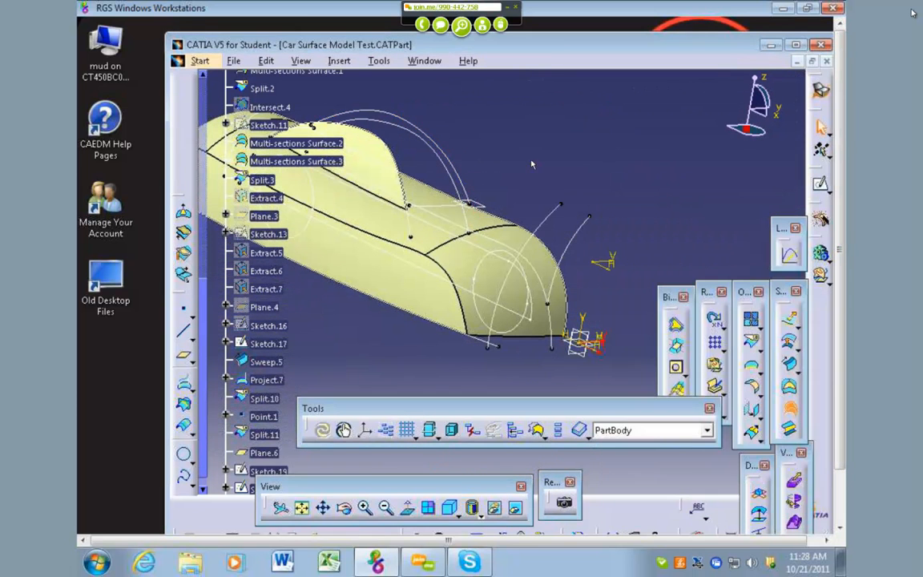
Try to preview a multi-sections surface through Sketch.19 and Sketch.20, guided by Sketch.21 and Project.7.
left_click(791, 409)
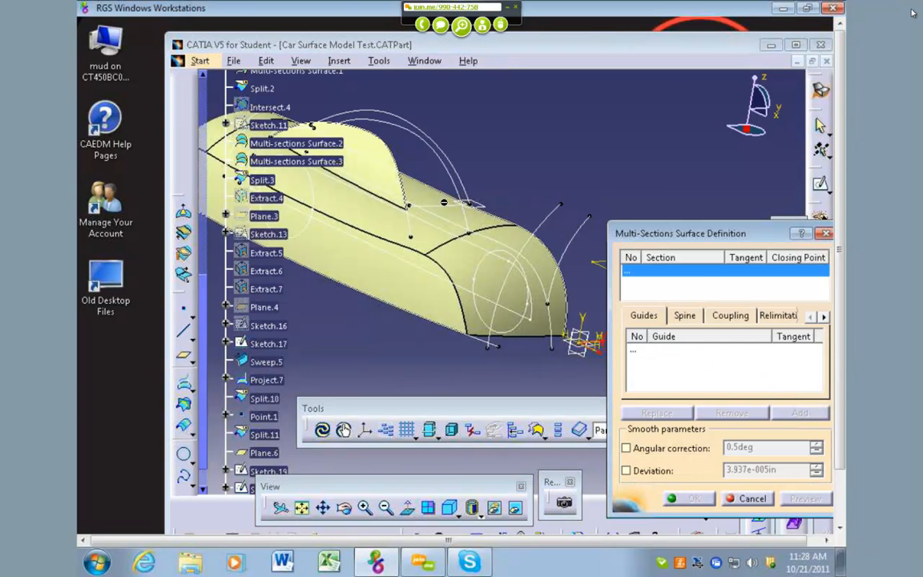
left_click(453, 210)
mouse_move(454, 211)
middle_mouse_down()
mouse_move(463, 228)
mouse_move(419, 196)
mouse_move(359, 197)
mouse_move(388, 133)
middle_mouse_up()
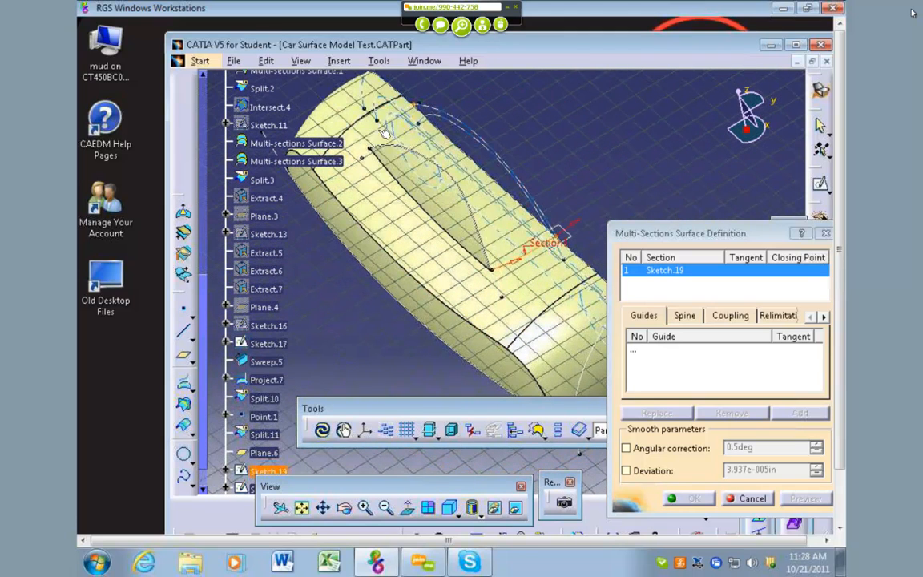
left_click(386, 132)
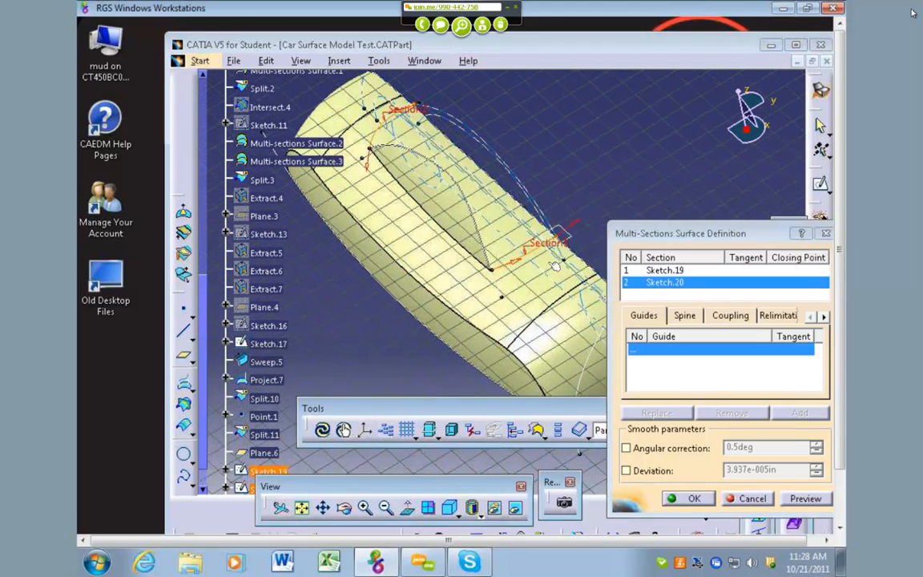
left_click(549, 217)
left_click(487, 242)
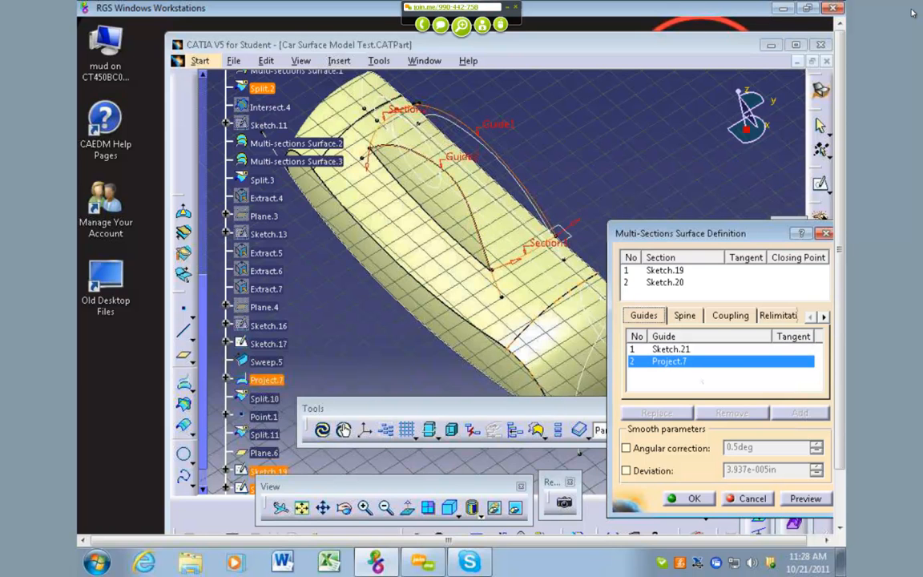
left_click(803, 500)
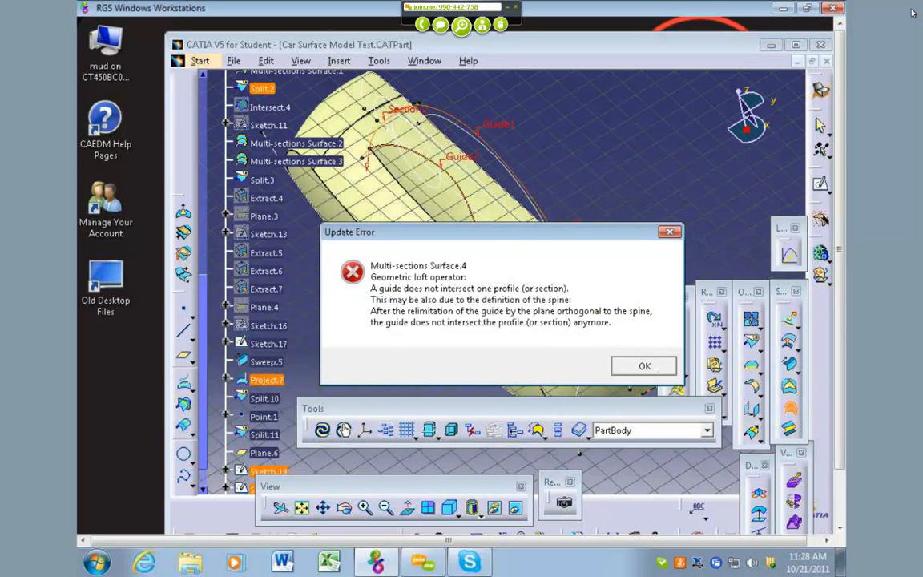
key("Return")
middle_click_drag(571, 205, 602, 301)
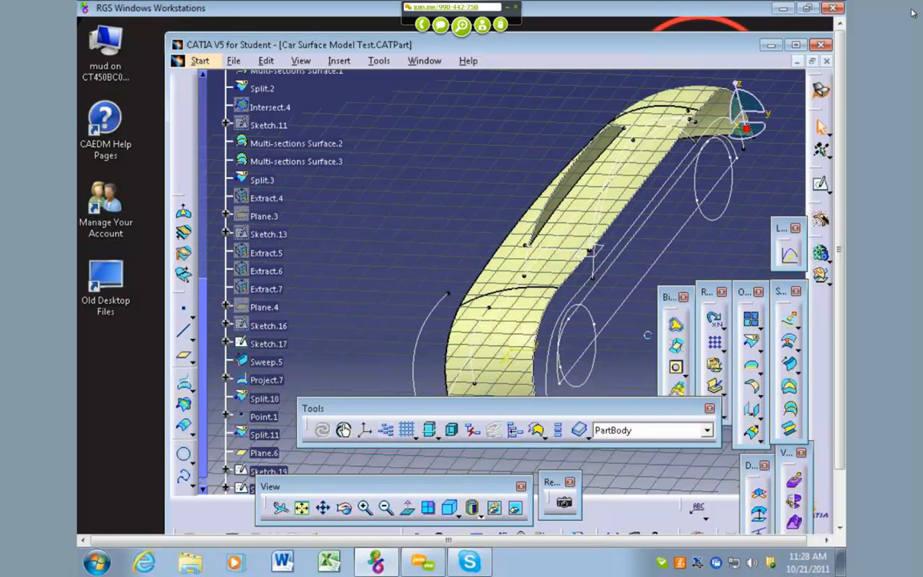
Define the multi-sections surface again with sections Sketch.19 and Sketch.20 and guides Sketch.21 and Project.7, preview it, and cancel the definition.
left_click(791, 409)
left_click(579, 254)
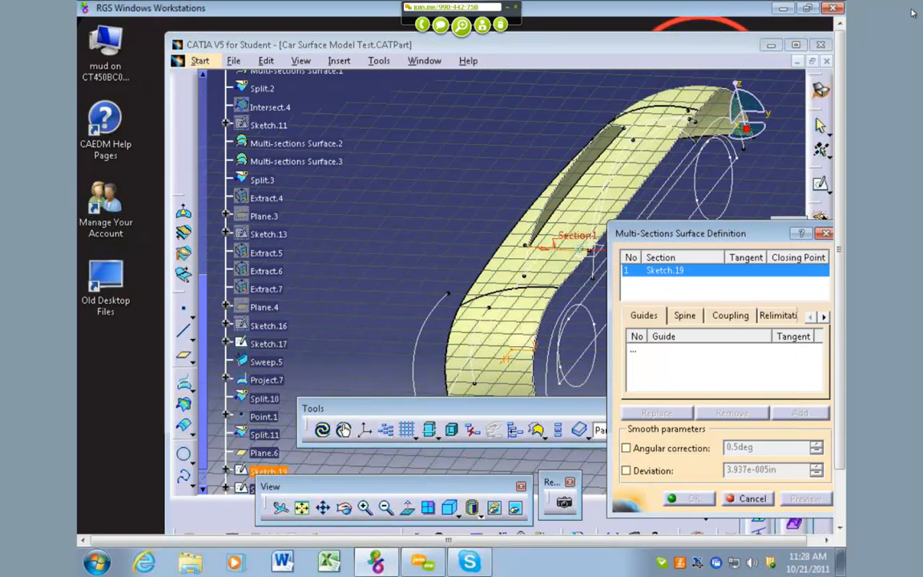
mouse_move(561, 138)
middle_mouse_down()
mouse_move(648, 189)
mouse_move(677, 156)
middle_mouse_up()
left_click(693, 158)
middle_click_drag(523, 264, 450, 221)
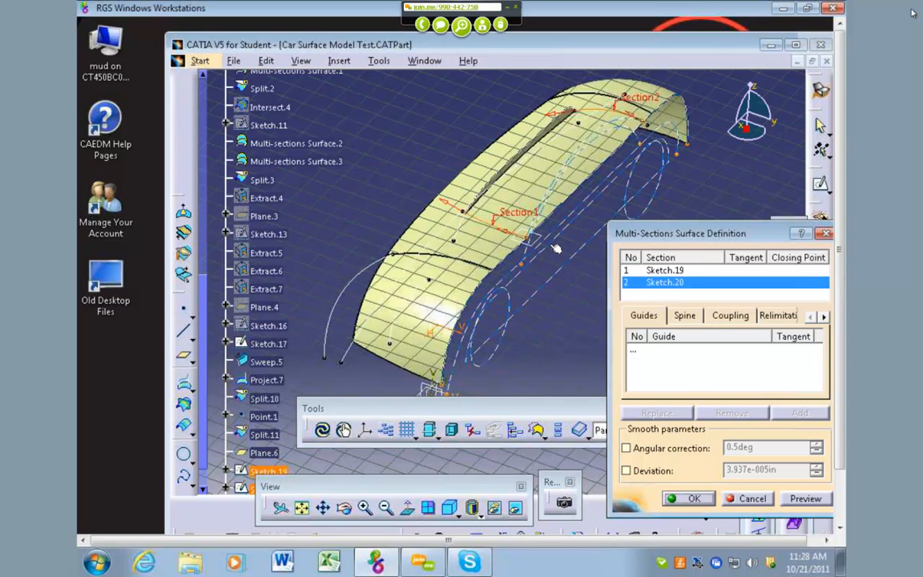
left_click(641, 350)
left_click(572, 162)
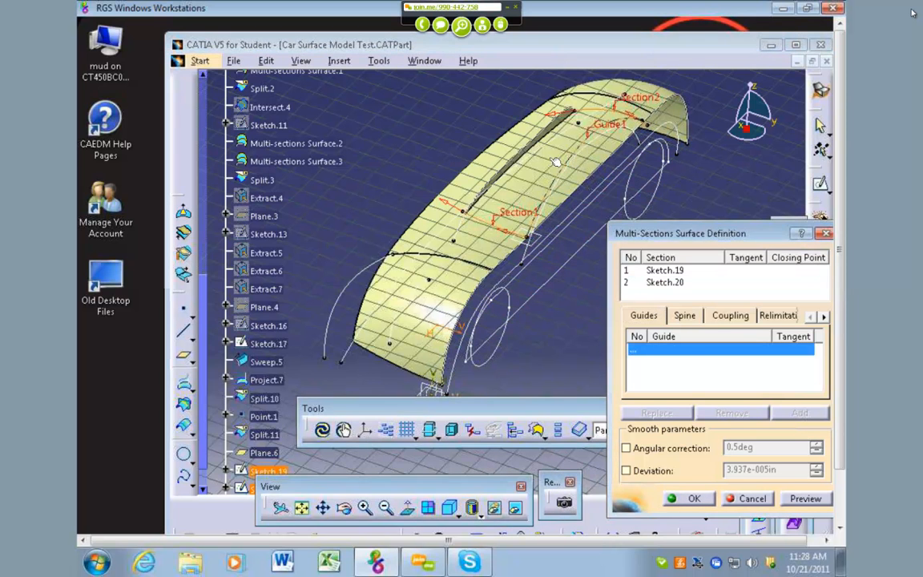
left_click(528, 151)
left_click(806, 499)
left_click(643, 363)
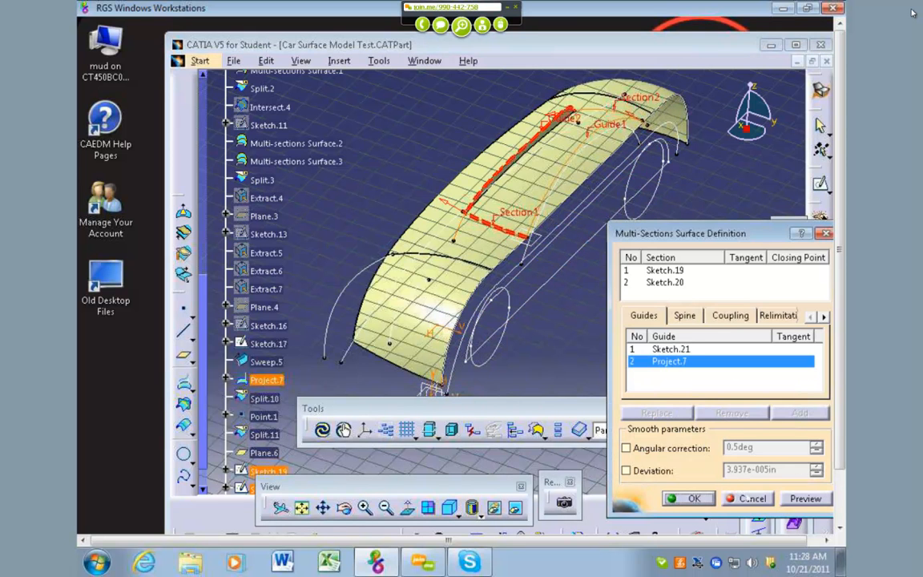
left_click(746, 498)
Project Sketch.19 onto the body surface Split.3 with projection type Normal.
middle_click_drag(565, 312, 504, 221)
middle_click_drag(414, 243, 565, 258)
mouse_move(458, 247)
middle_mouse_down()
mouse_move(501, 249)
mouse_move(476, 255)
mouse_move(479, 264)
mouse_move(545, 240)
middle_mouse_up()
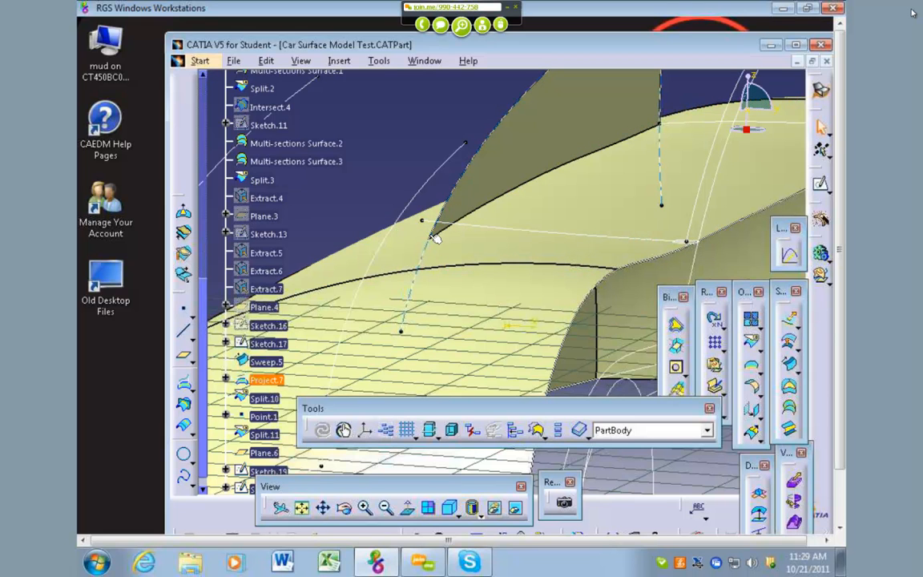
left_click(561, 240)
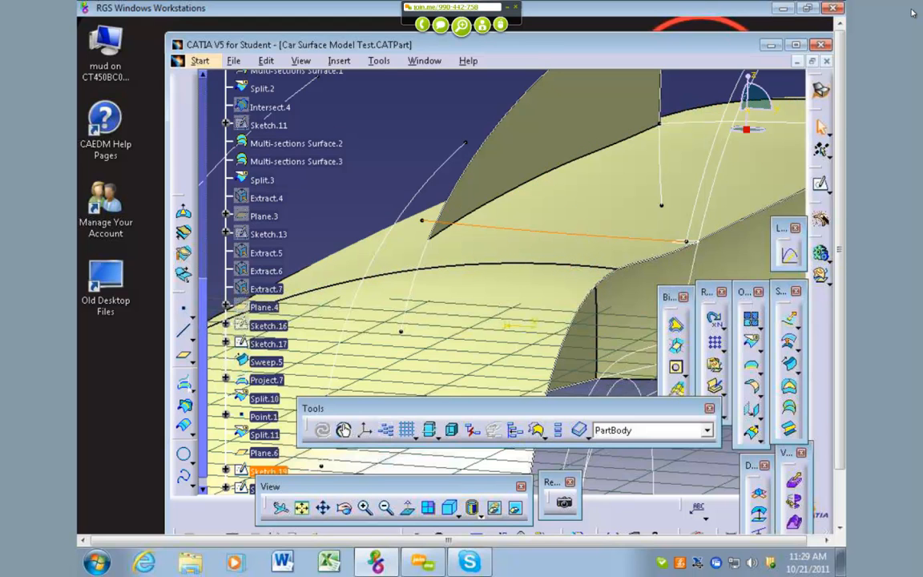
left_click(184, 385)
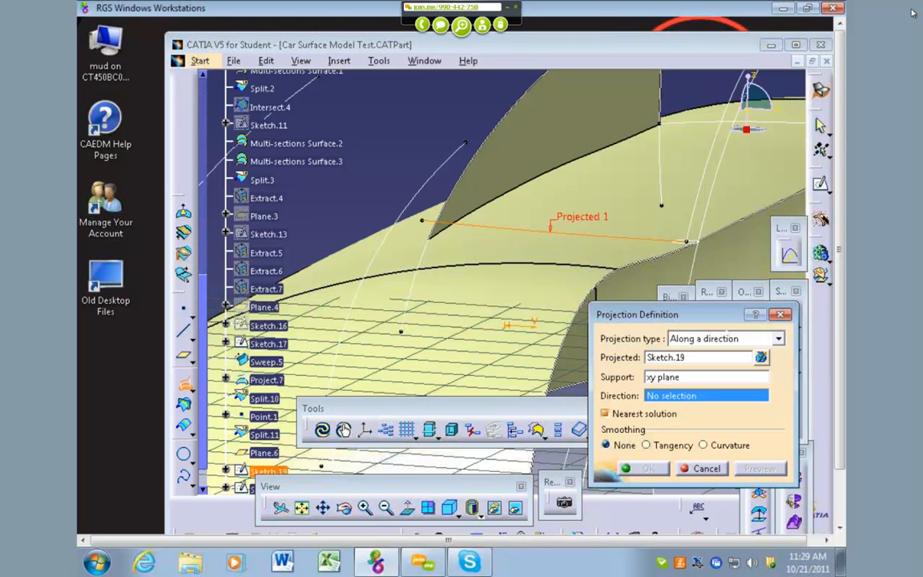
left_click(726, 337)
left_click(719, 353)
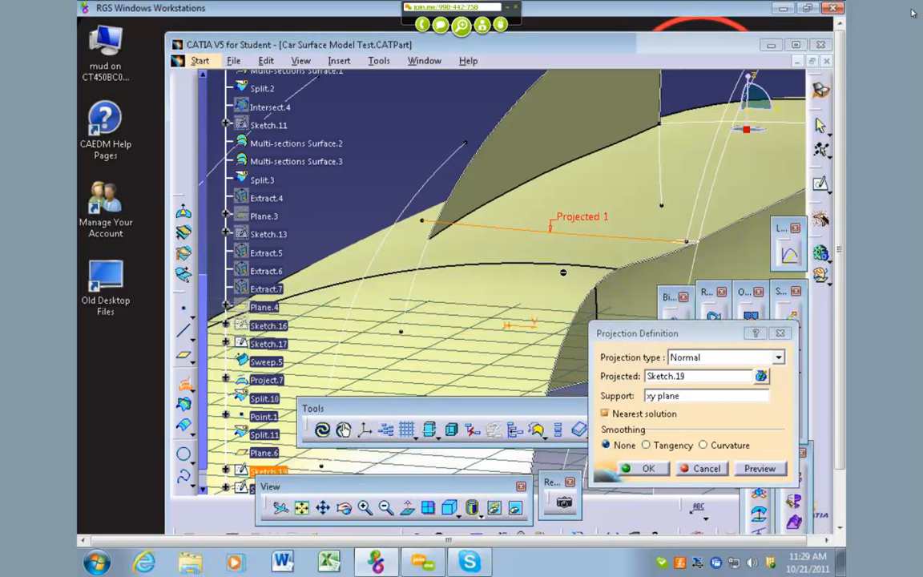
left_click(696, 396)
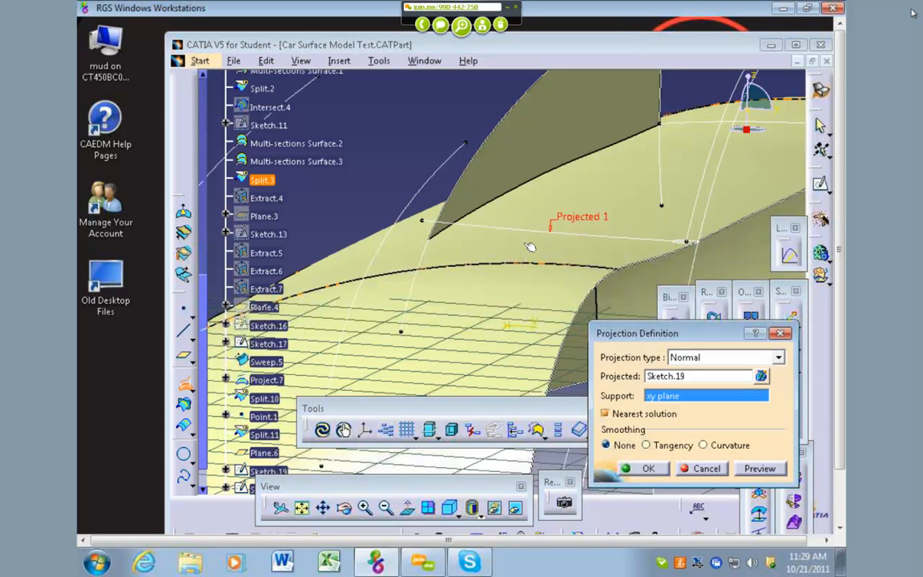
left_click(530, 246)
left_click(753, 467)
left_click(657, 469)
Examine how the projected section curve meets Project.7 at the windshield's lower corner.
middle_click_drag(492, 297, 564, 289)
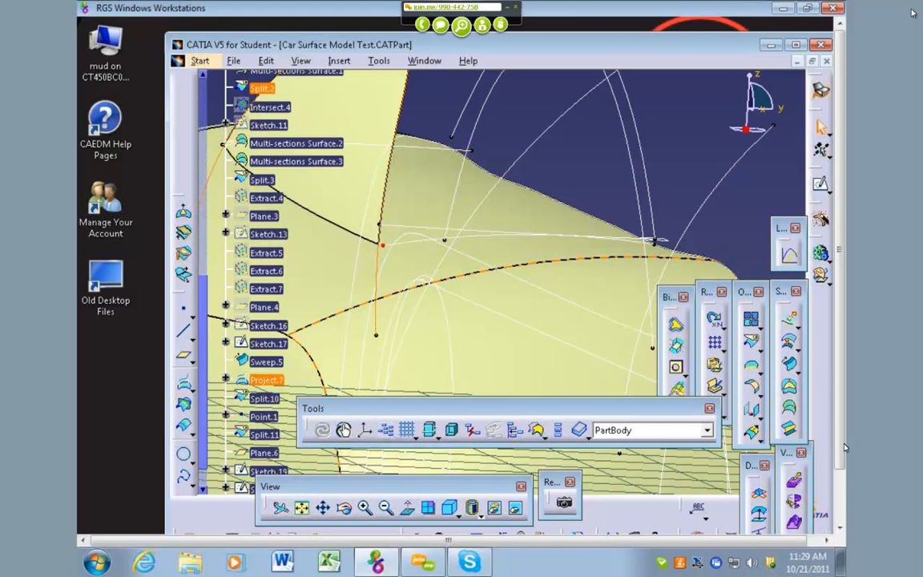
scroll(836, 359, "down", 2)
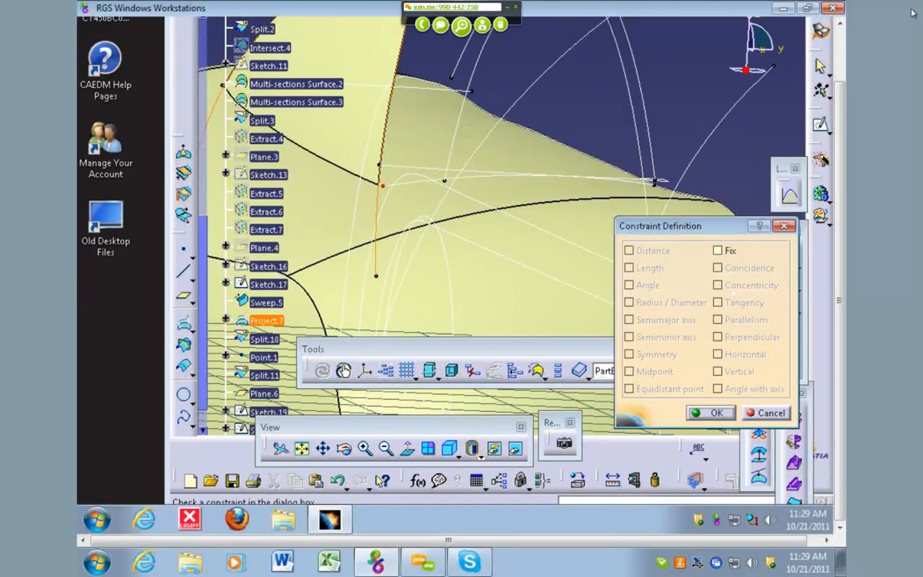
left_click(707, 412)
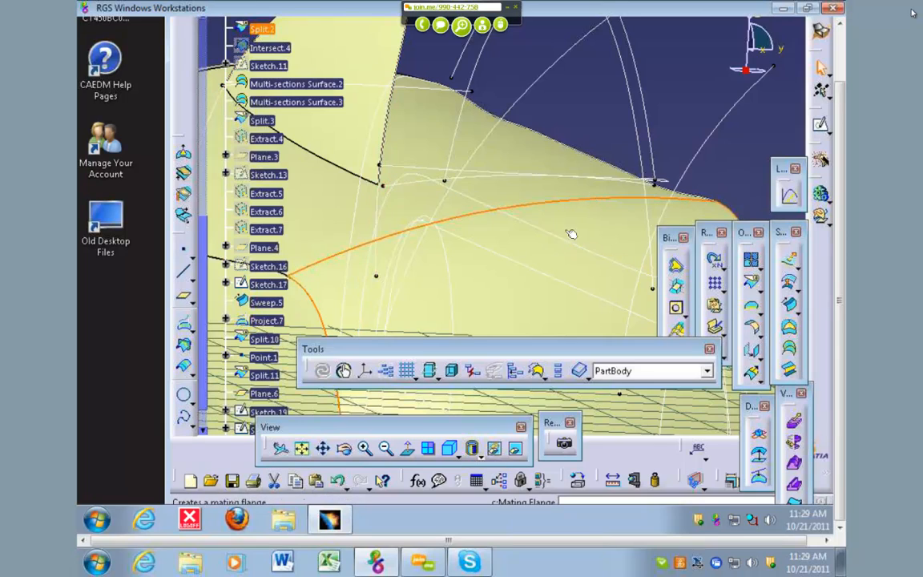
middle_click_drag(675, 128, 565, 141)
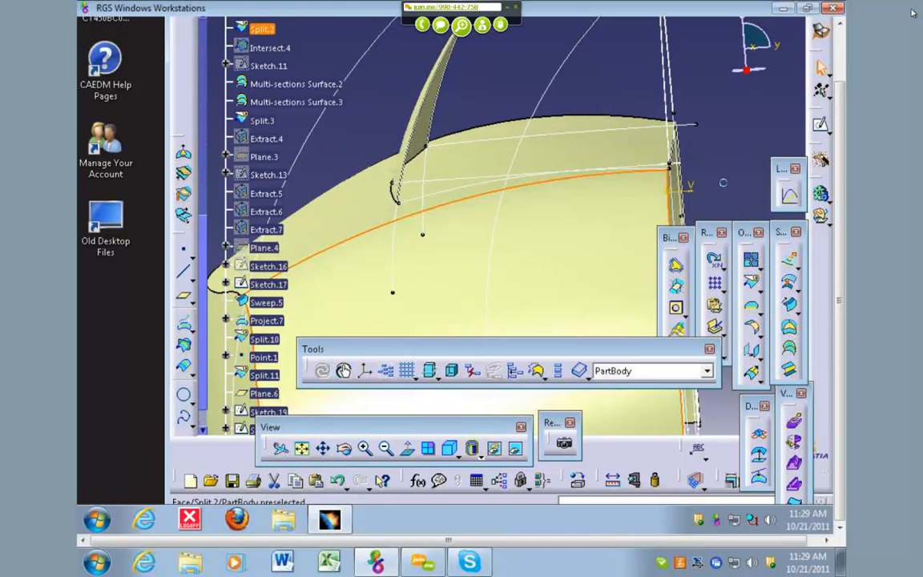
middle_click_drag(504, 283, 522, 318)
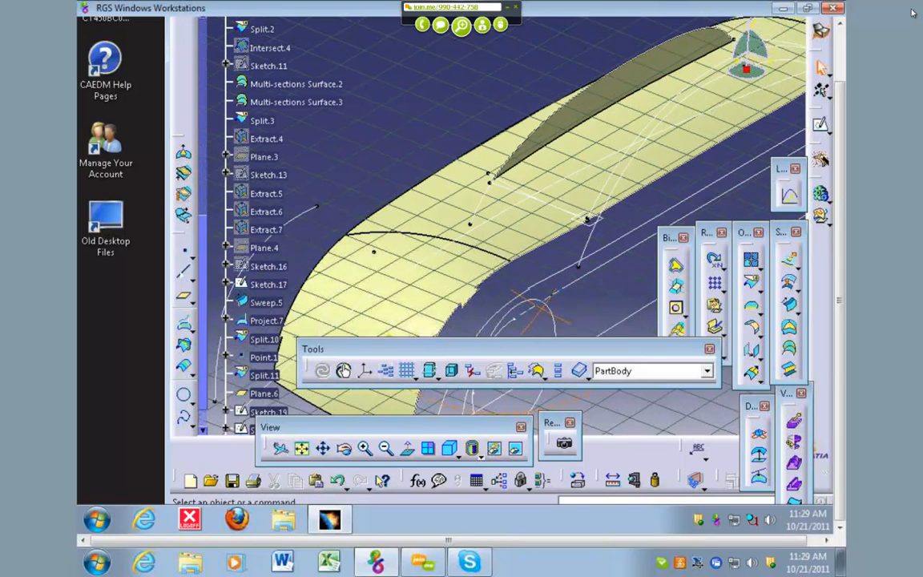
Try to define a point-point line from Project.7's lower end to the Sketch.1 vertex, using the xy plane as support.
left_click(184, 273)
left_click(470, 222)
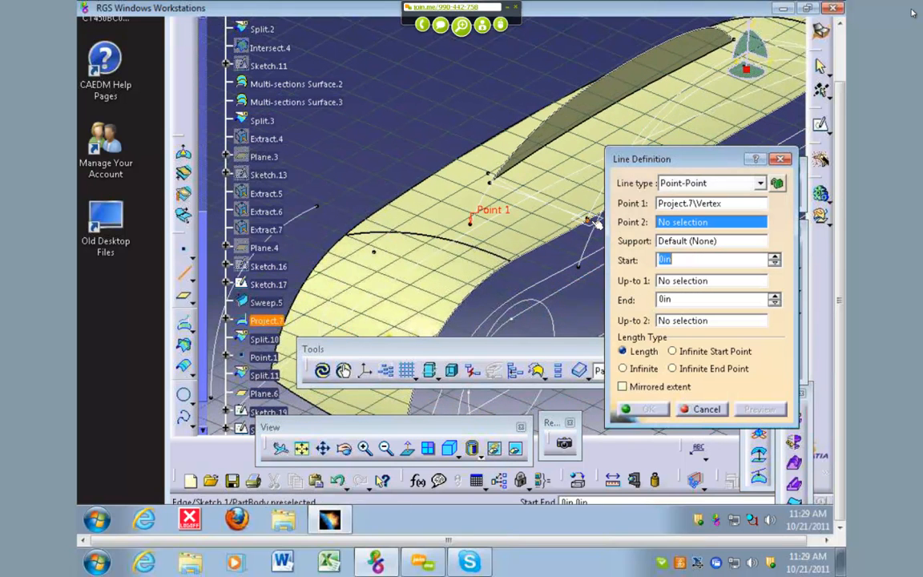
left_click(579, 265)
left_click(590, 293)
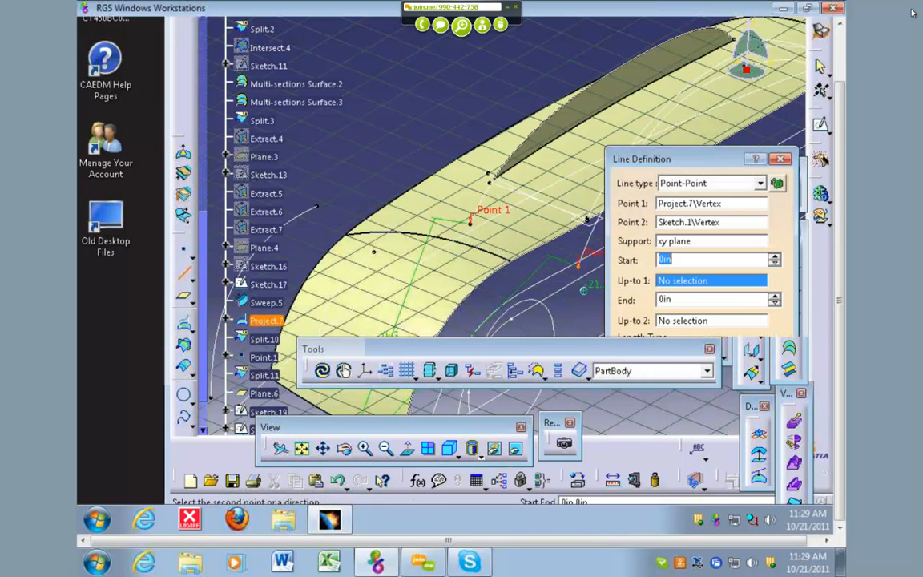
left_click(701, 409)
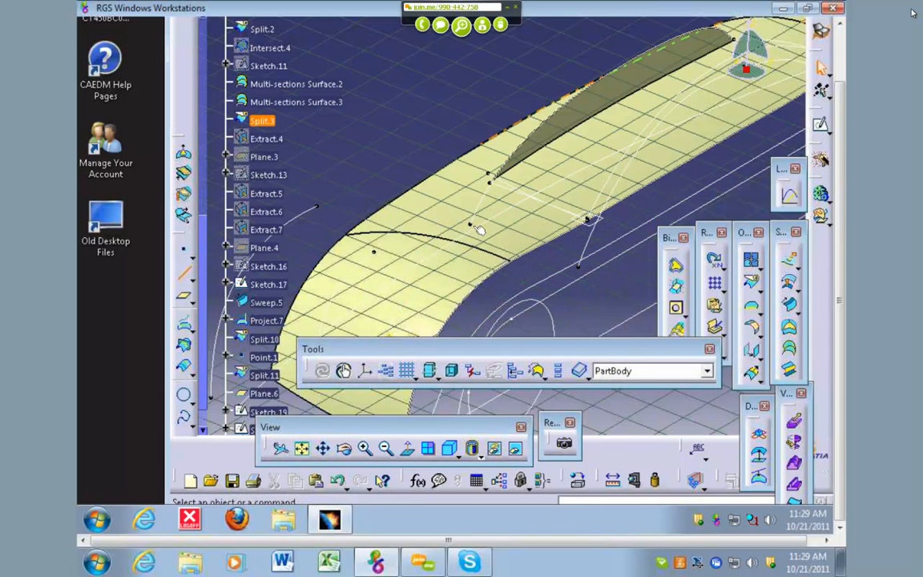
Retry the point-point line from Project.7's lower end to the vertex beside the body and abandon the definition.
left_click(185, 273)
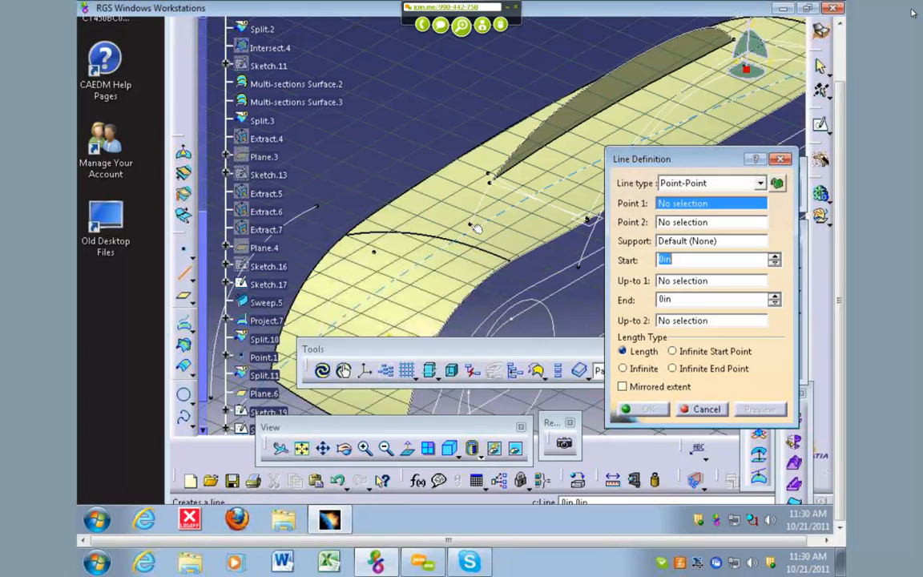
left_click(472, 225)
left_click(584, 270)
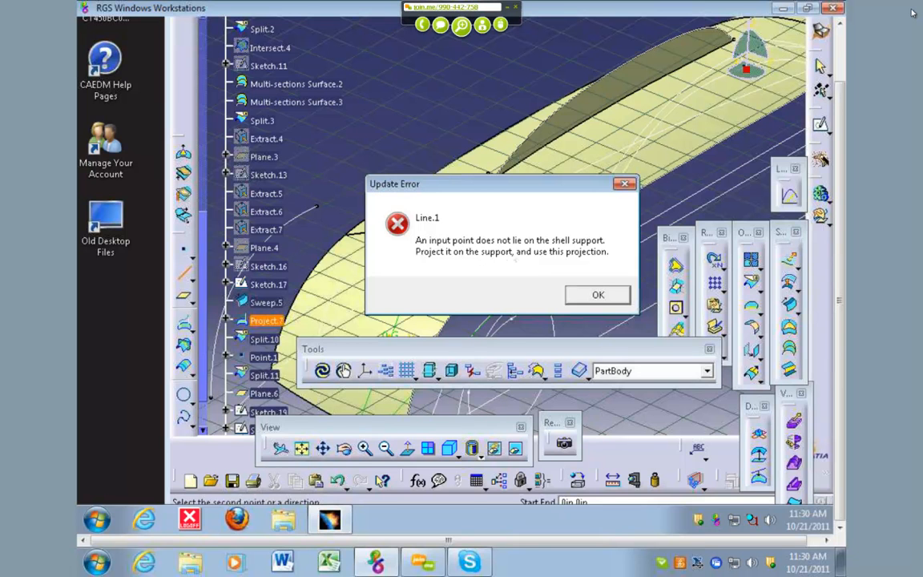
left_click(598, 294)
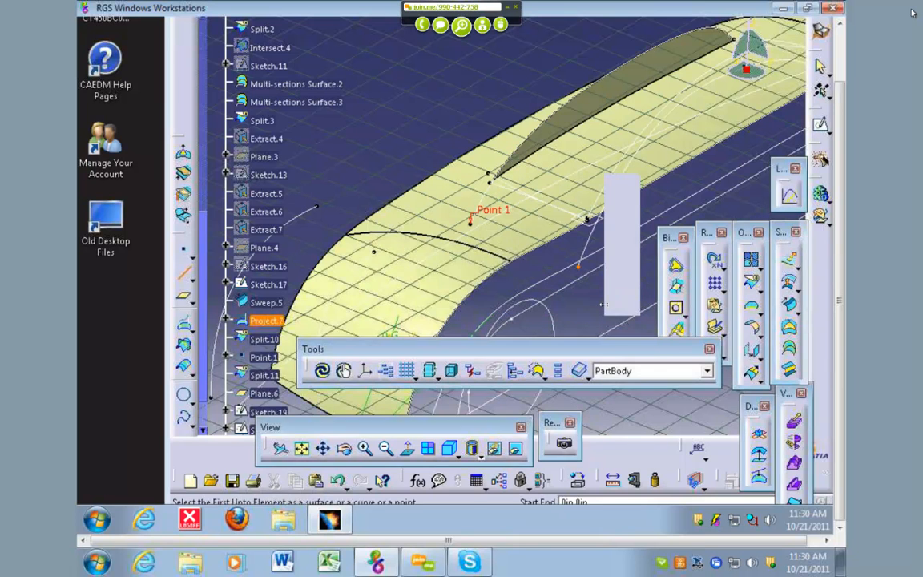
middle_click_drag(608, 324, 493, 249)
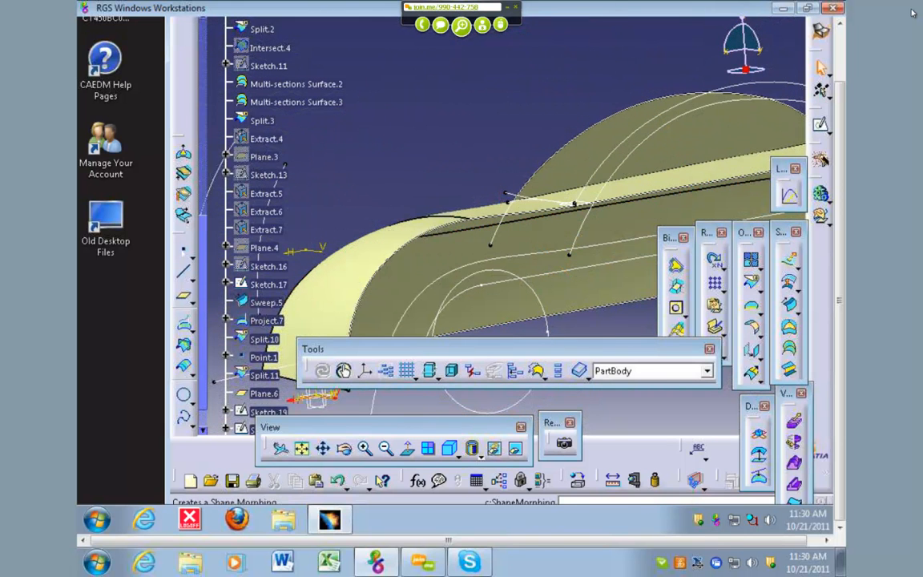
Create a point on the xy plane near Project.7's lower end, at about H -35.27 in and V -33.497 in.
left_click(183, 251)
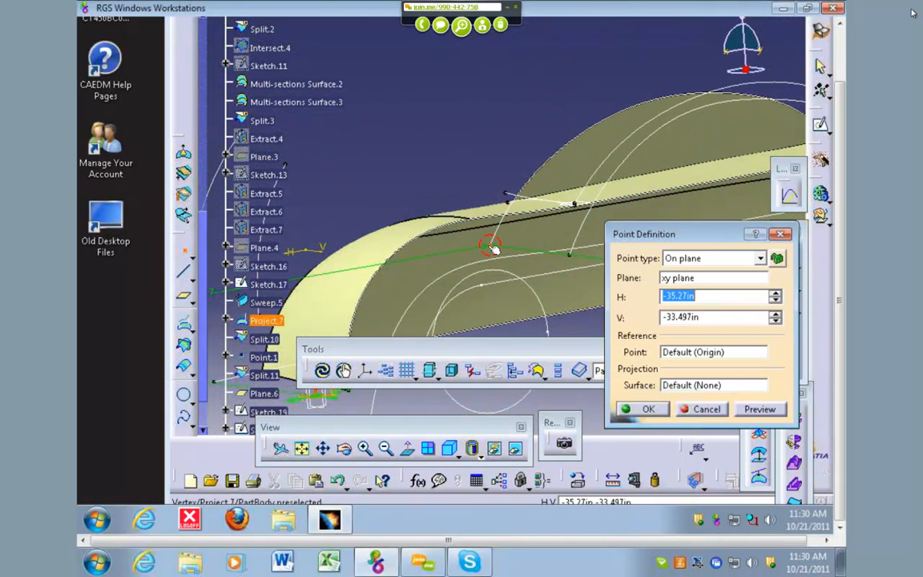
key("Escape")
double_click(576, 318)
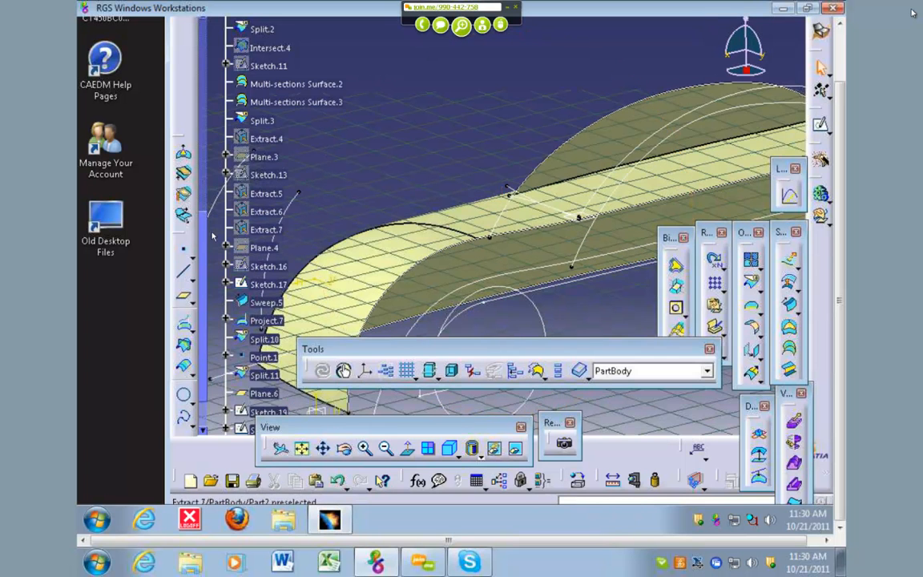
Relocate the View toolbar so that it no longer covers the end of the specification tree.
left_click(184, 271)
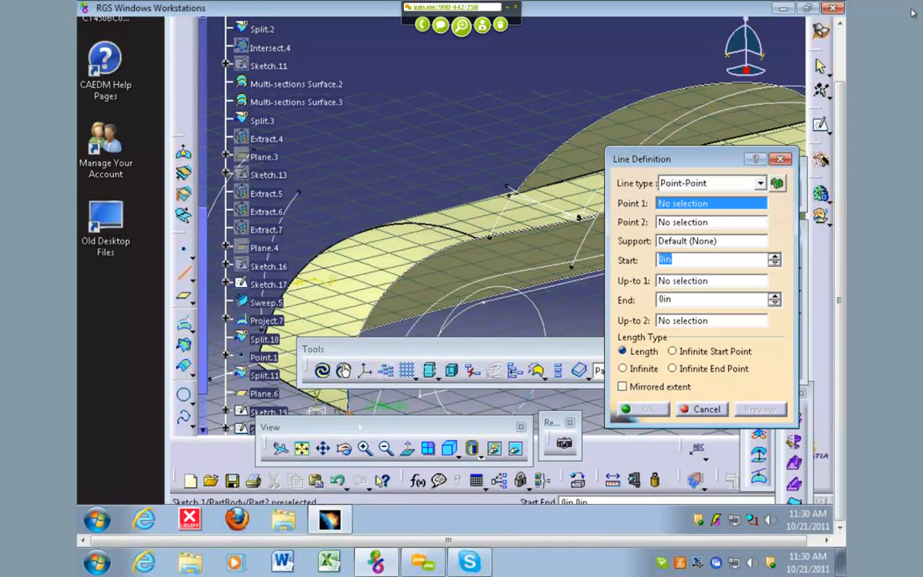
left_click_drag(388, 127, 388, 127)
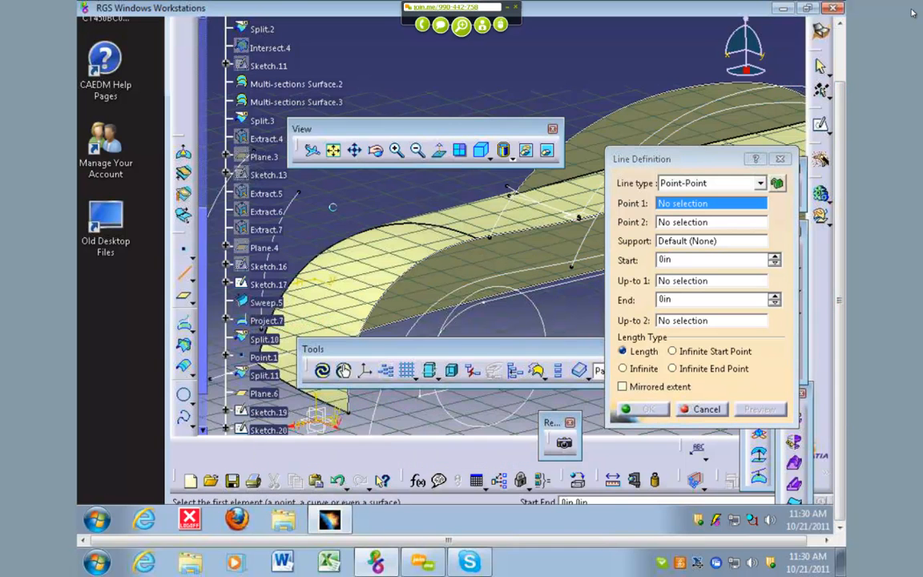
left_click(334, 208)
left_click(310, 213)
key("Escape")
scroll(310, 213, "down", 3)
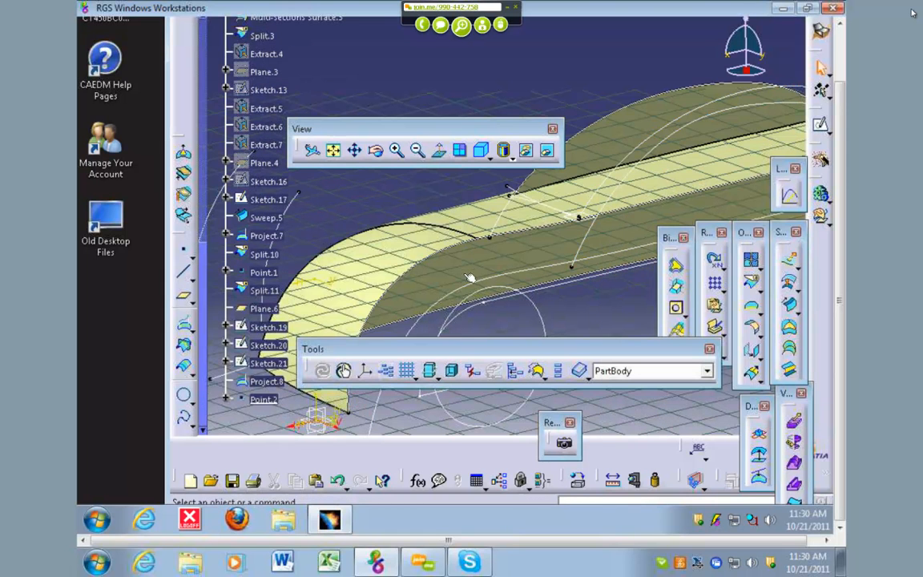
Try to define a point-point line from Point.2 to the Sketch.1 vertex, using the xy plane as support.
left_click(184, 273)
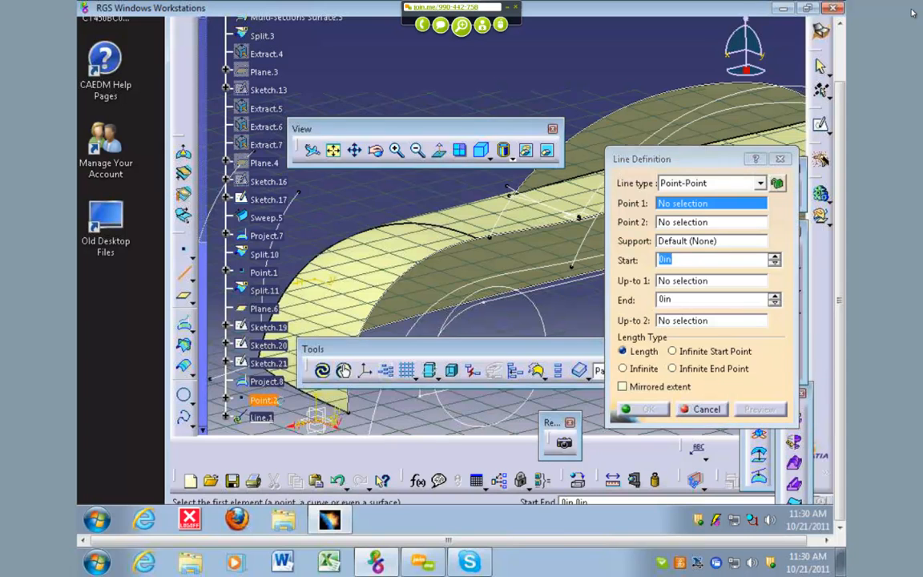
left_click(264, 399)
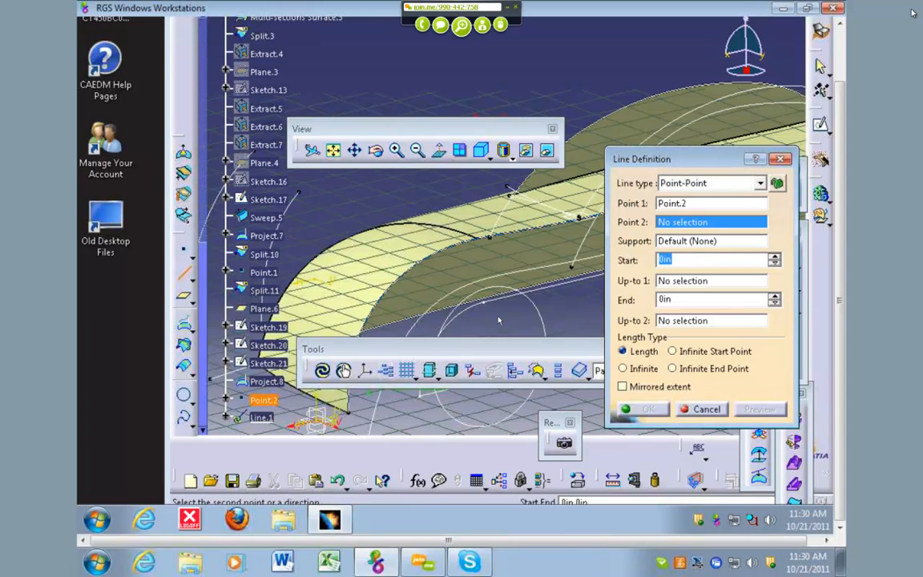
left_click(578, 271)
left_click(582, 293)
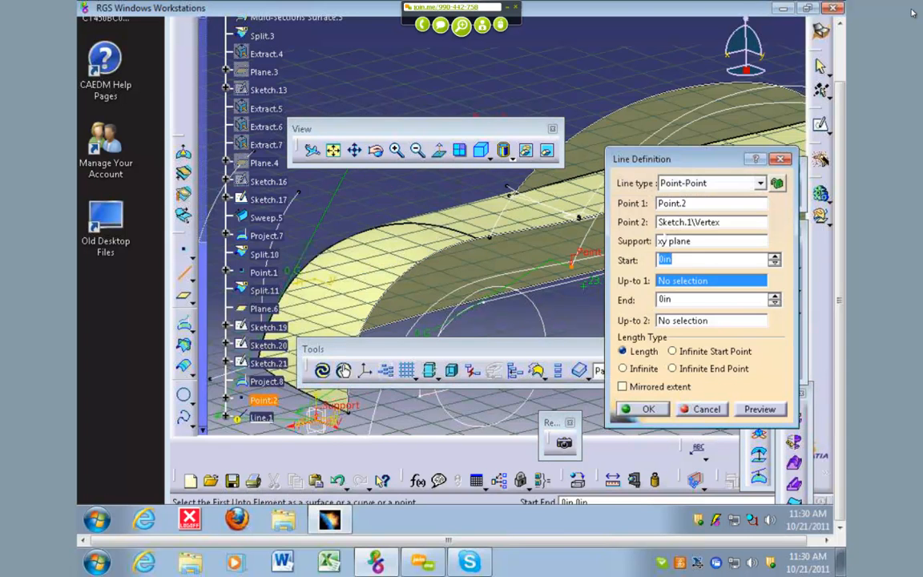
left_click(696, 204)
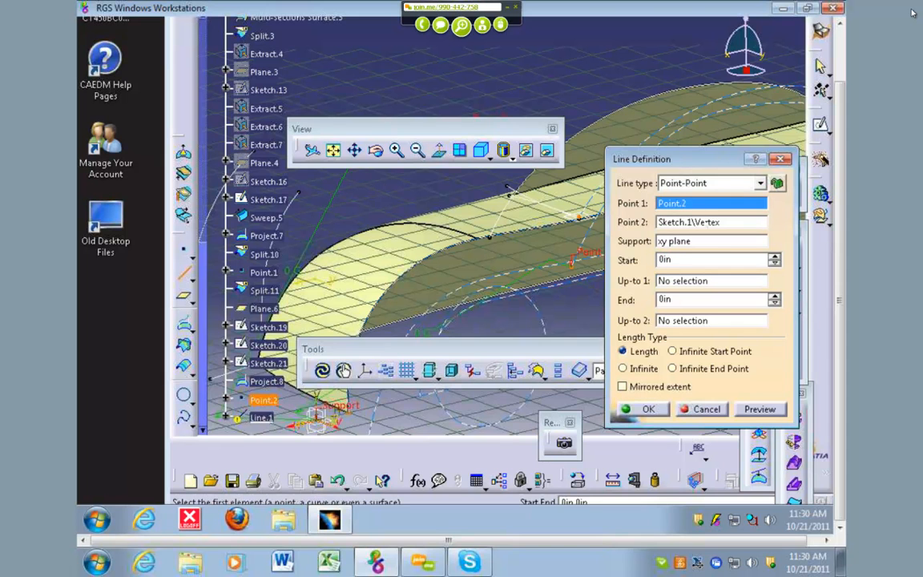
left_click(703, 222)
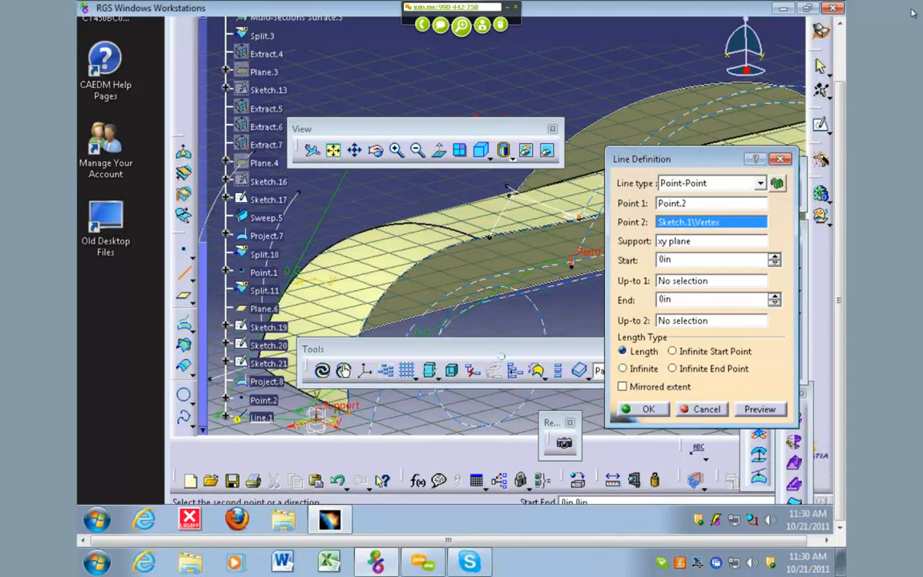
left_click(709, 409)
Create a point on the xy plane beside the Sketch.1 vertex, at about H -25.543 in and V -12.686 in.
left_click(184, 251)
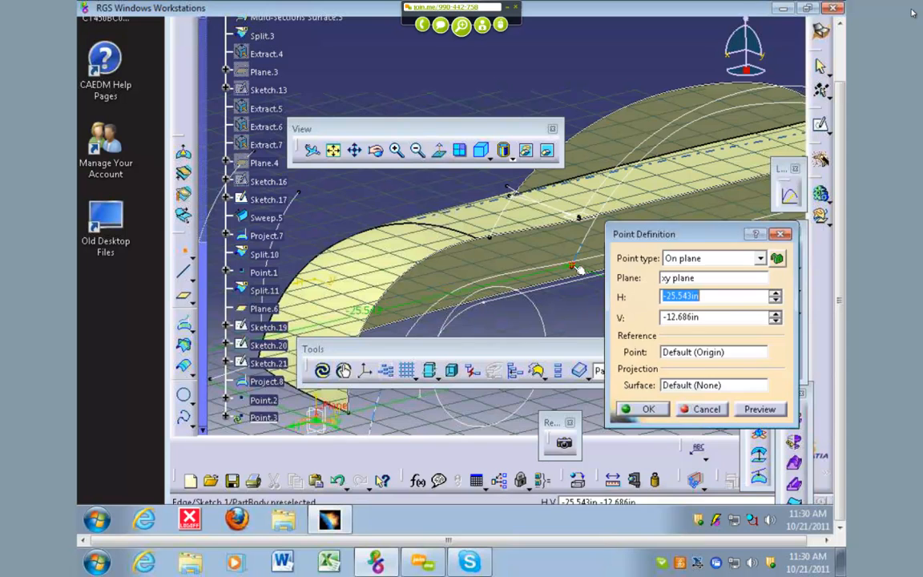
left_click(573, 265)
left_click(643, 410)
Try to define a point-point line between Point.2 and Point.3 with the xy plane as support, and abandon the definition.
left_click(184, 272)
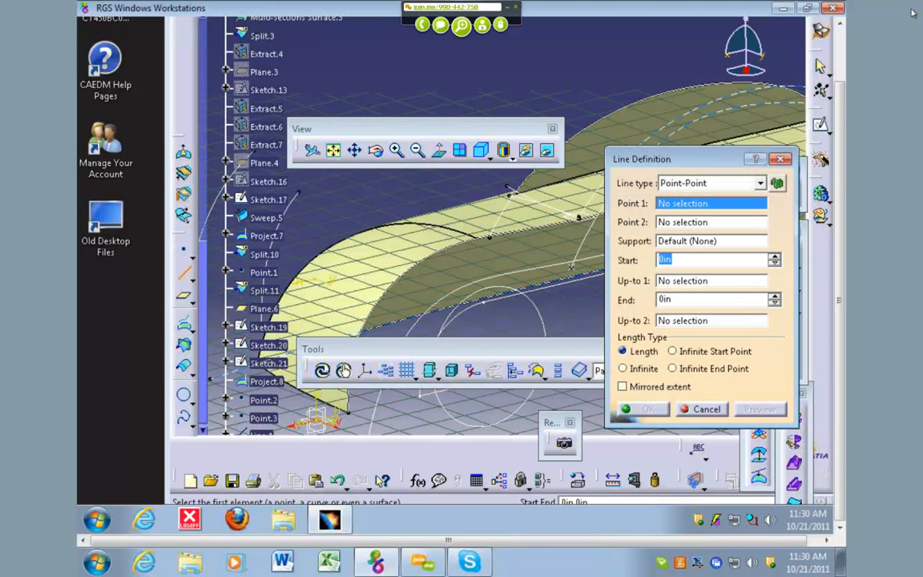
left_click(265, 400)
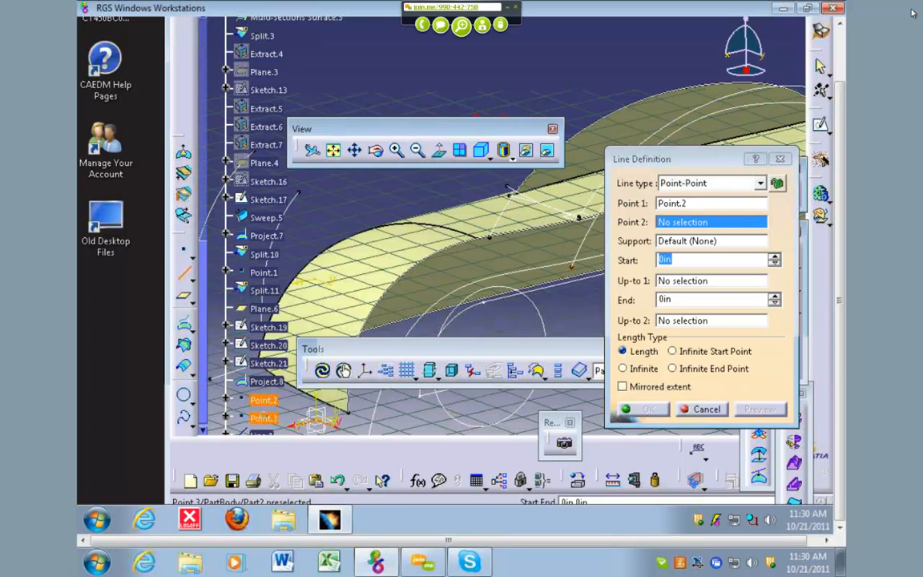
left_click(264, 418)
middle_click_drag(459, 296, 485, 293)
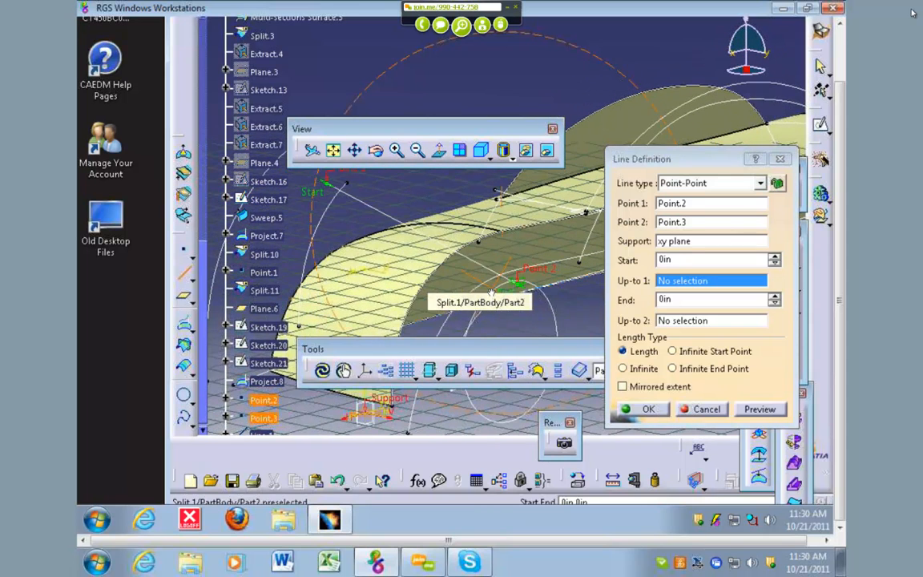
scroll(301, 391, "down", 2)
scroll(302, 391, "up", 1)
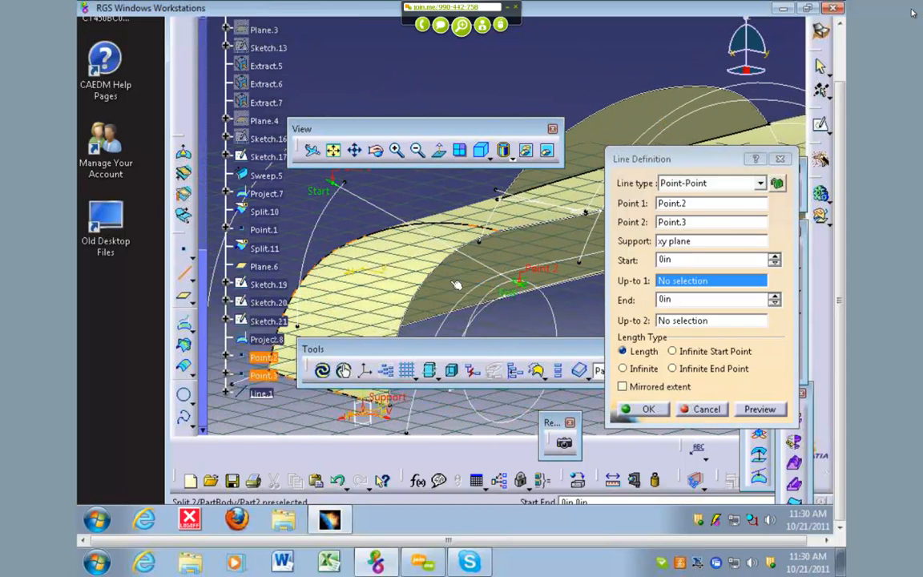
middle_click_drag(468, 273, 557, 278)
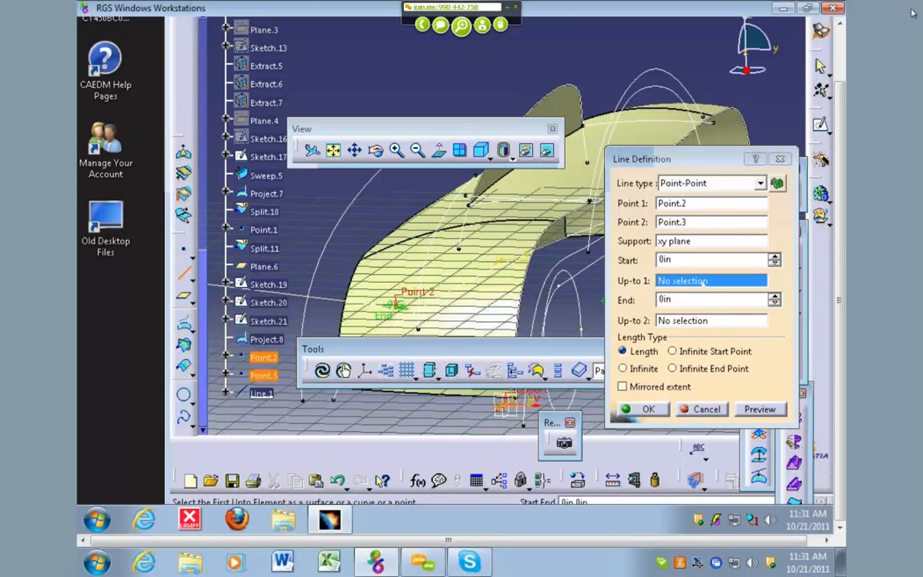
right_click(702, 285)
left_click(692, 114)
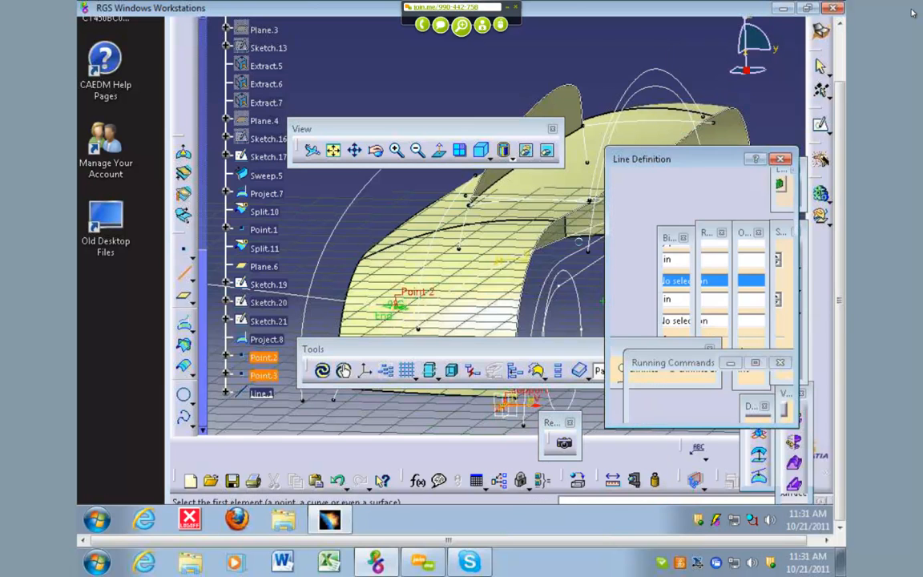
left_click(703, 412)
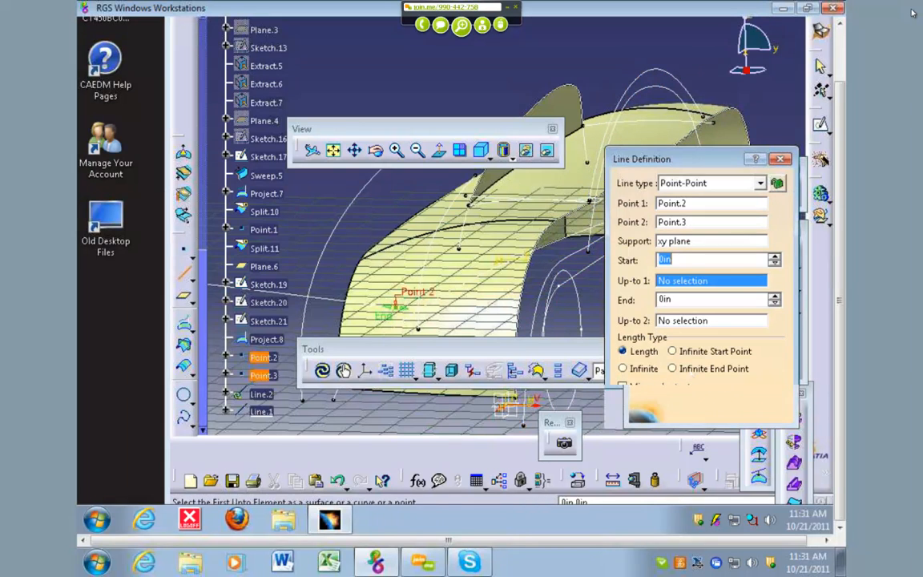
left_click(702, 410)
Try to connect Project.7's lower vertex directly to the nearby Sketch.1 vertex with a point-point line supported by the xy plane.
mouse_move(541, 306)
middle_mouse_down()
mouse_move(569, 301)
mouse_move(538, 299)
middle_mouse_up()
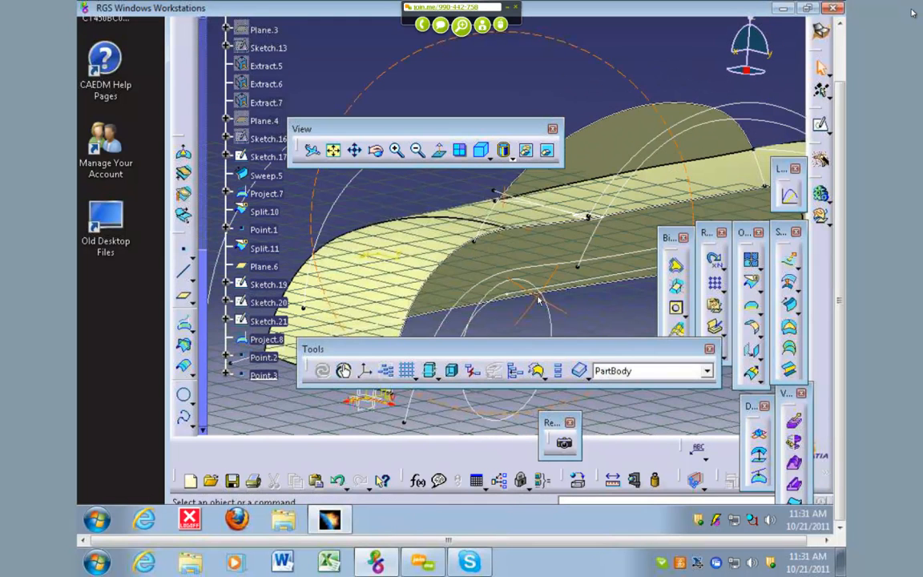
left_click(183, 272)
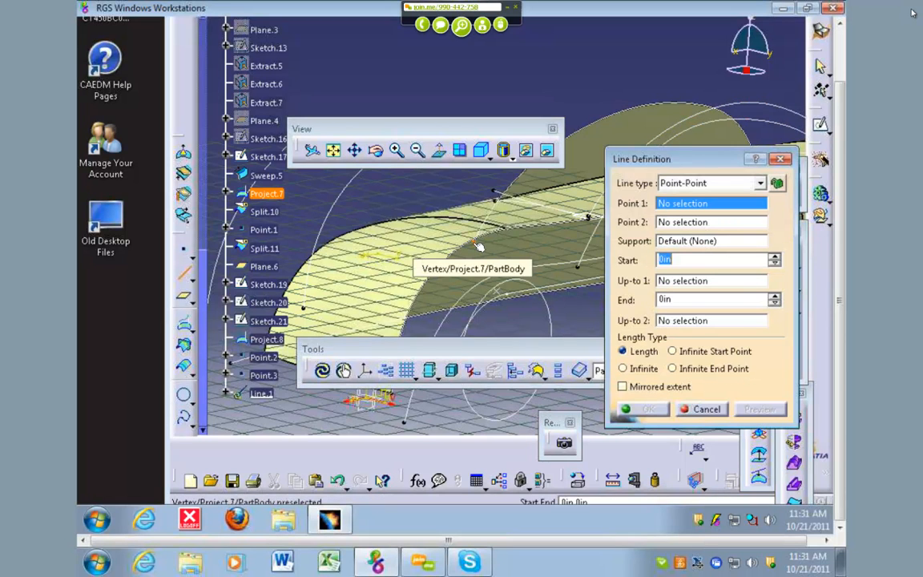
left_click(473, 241)
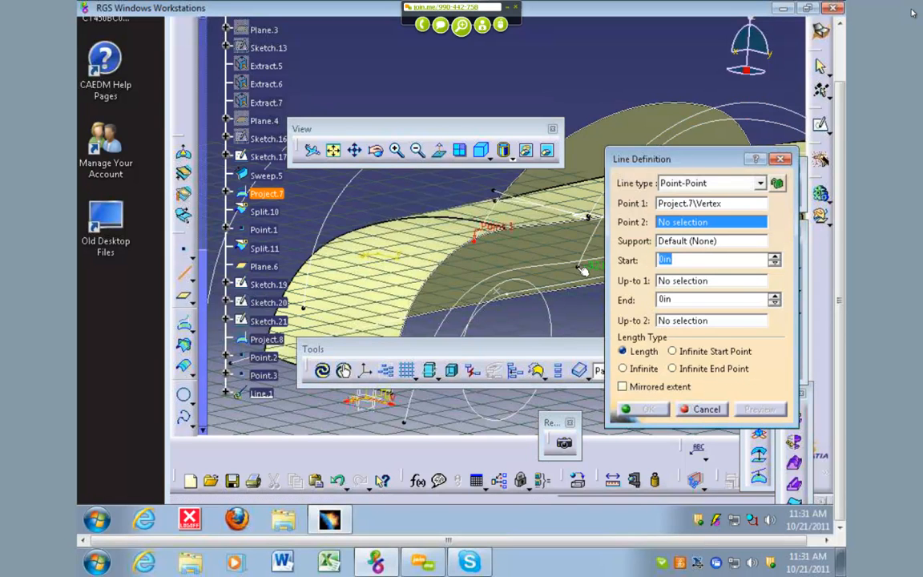
left_click(586, 297)
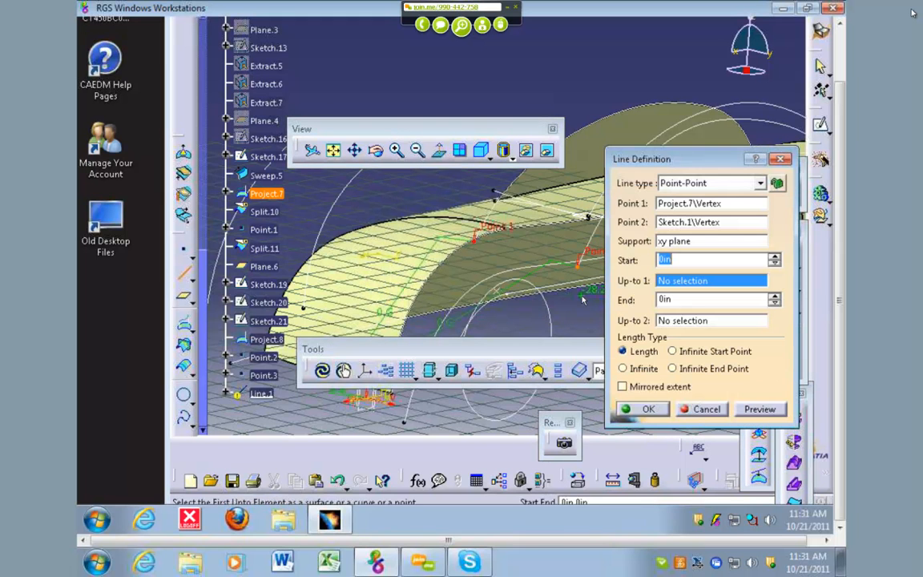
left_click(694, 414)
Try to define a point-point line from Project.7's other end vertex to the adjacent Sketch.1 vertex on the xy plane.
middle_click_drag(528, 307, 690, 181)
middle_click(710, 165)
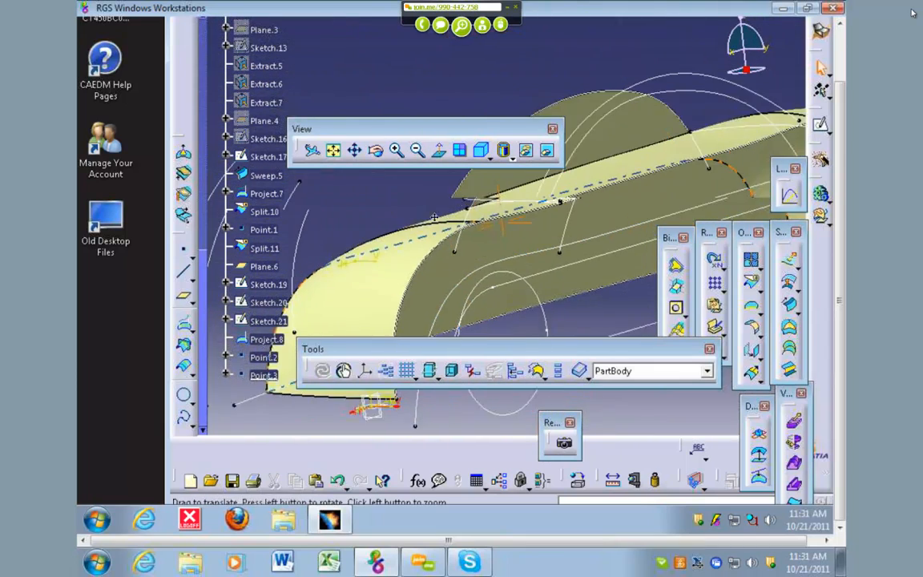
left_click(183, 273)
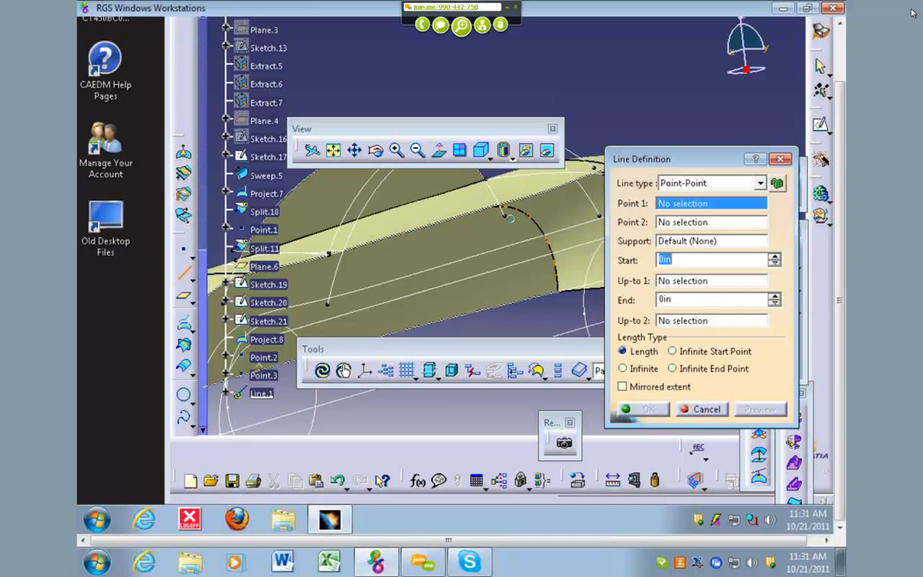
left_click(504, 215)
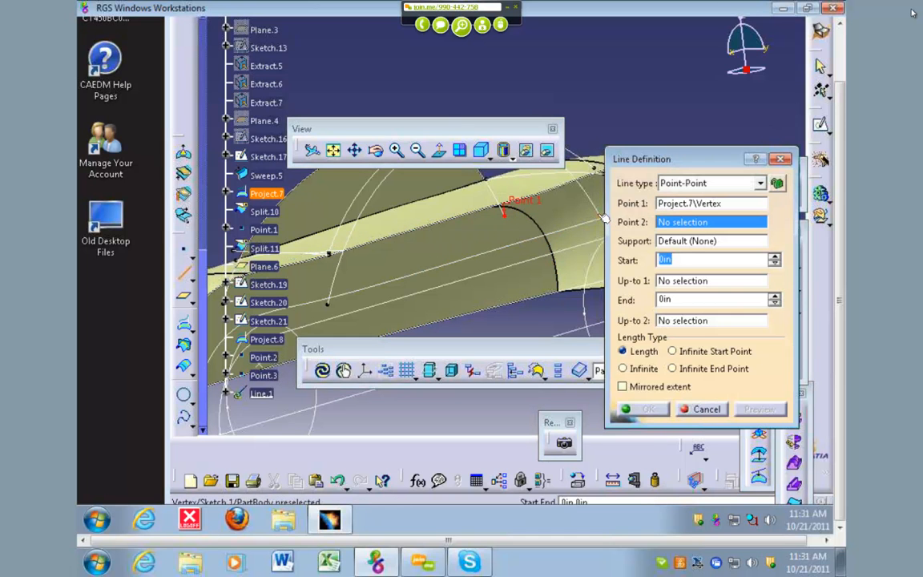
left_click(602, 216)
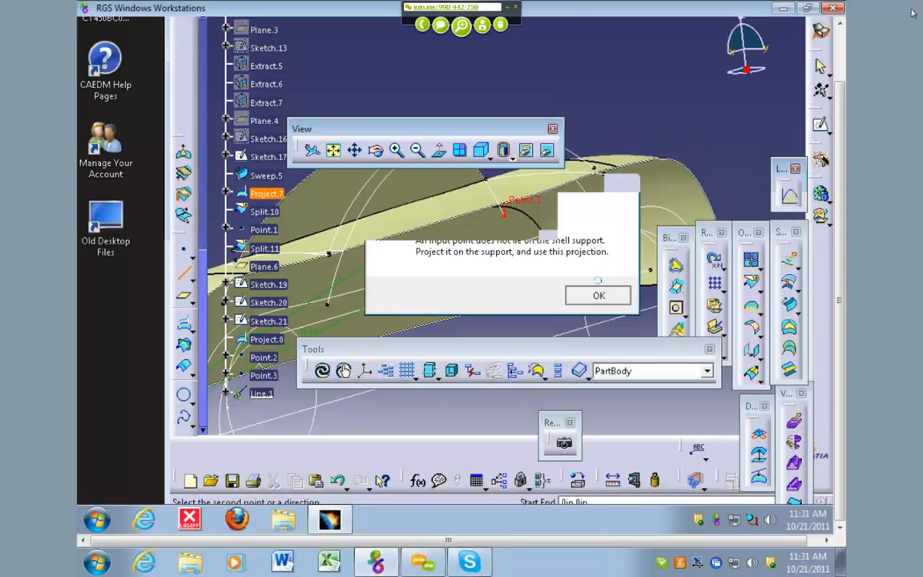
left_click(597, 293)
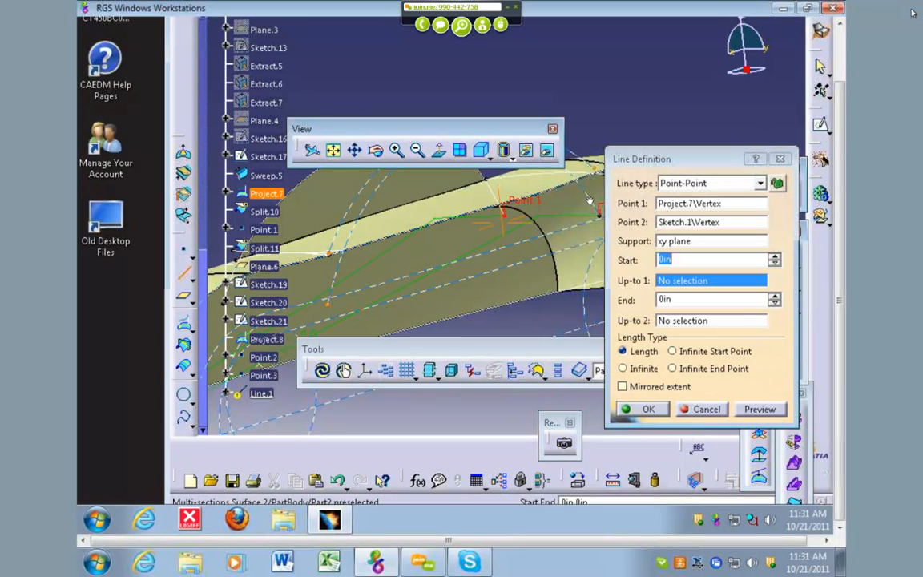
middle_click_drag(590, 201, 572, 255)
left_click(702, 409)
Retry the line from Project.7's other end vertex, using the higher Sketch.1 vertex near the body edge as second point.
left_click(184, 274)
left_click(553, 106)
middle_click_drag(557, 108, 575, 218)
left_click(566, 215)
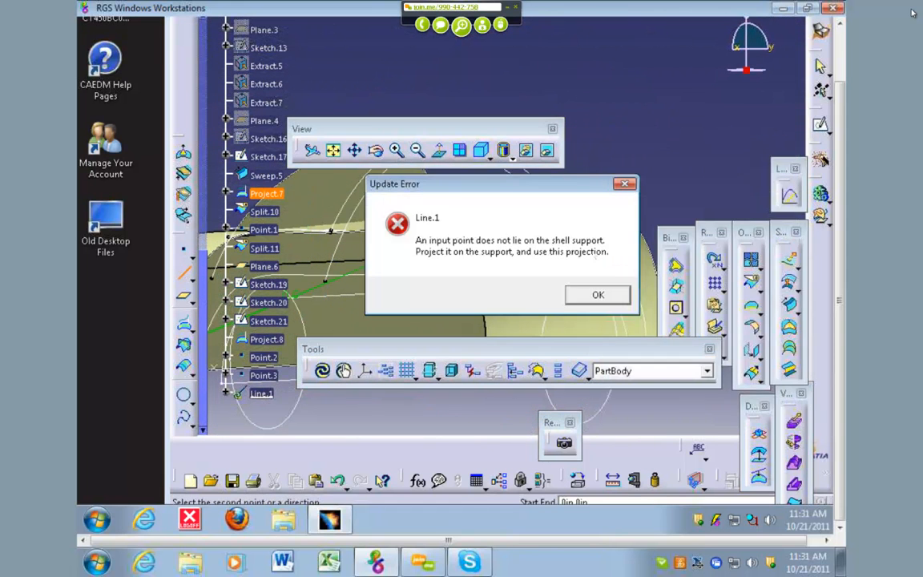
left_click(598, 295)
left_click(700, 415)
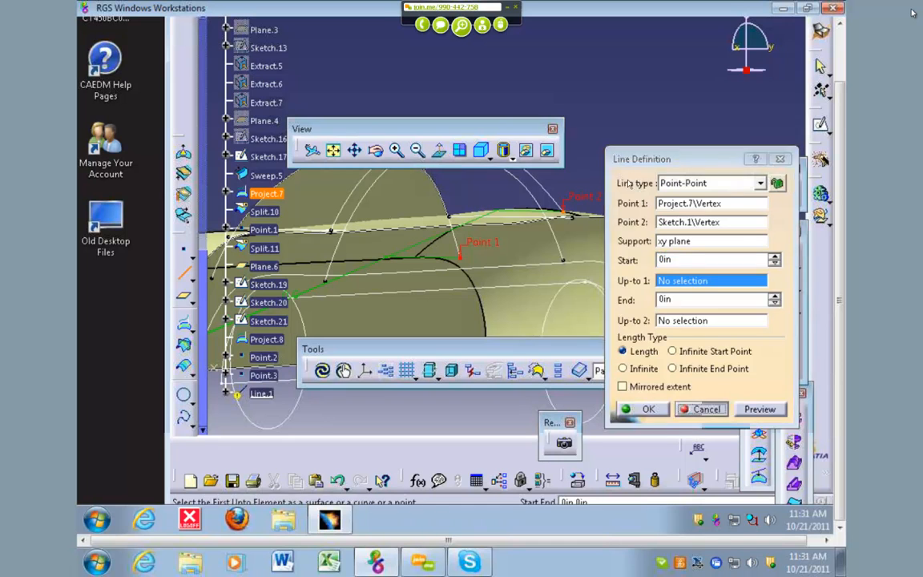
Delete the projected curve Project.8, the sketches Sketch.19 and Sketch.20, and Plane.6.
middle_click_drag(601, 161, 513, 268)
middle_click_drag(362, 277, 503, 313)
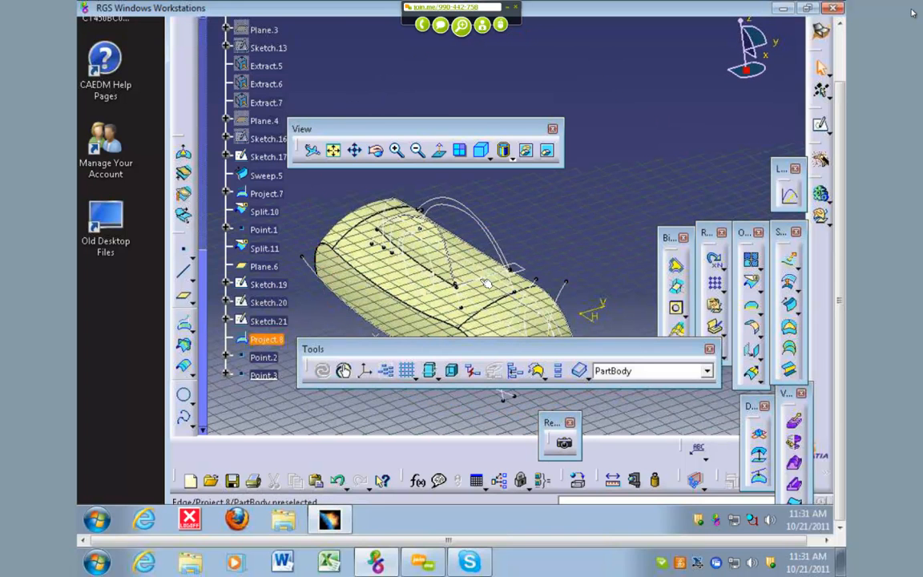
key("Delete")
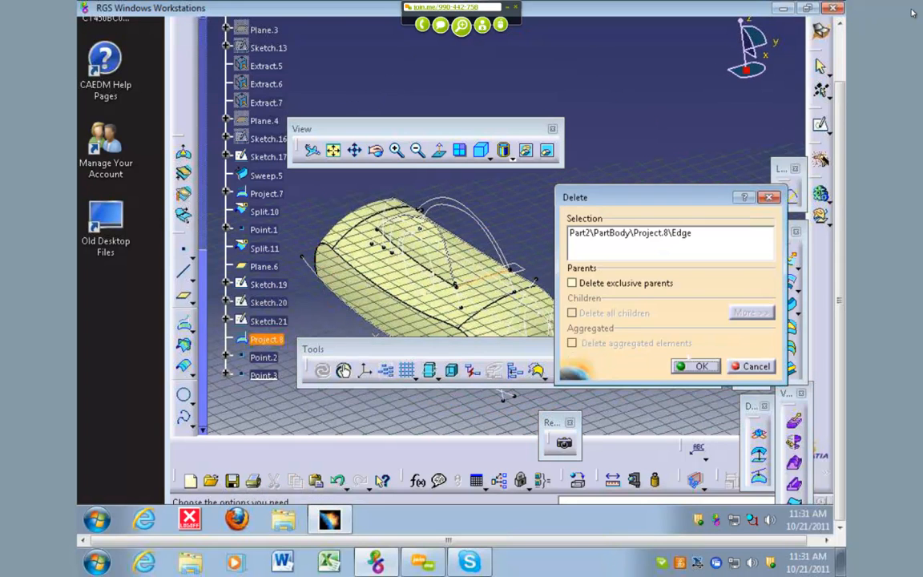
key("Return")
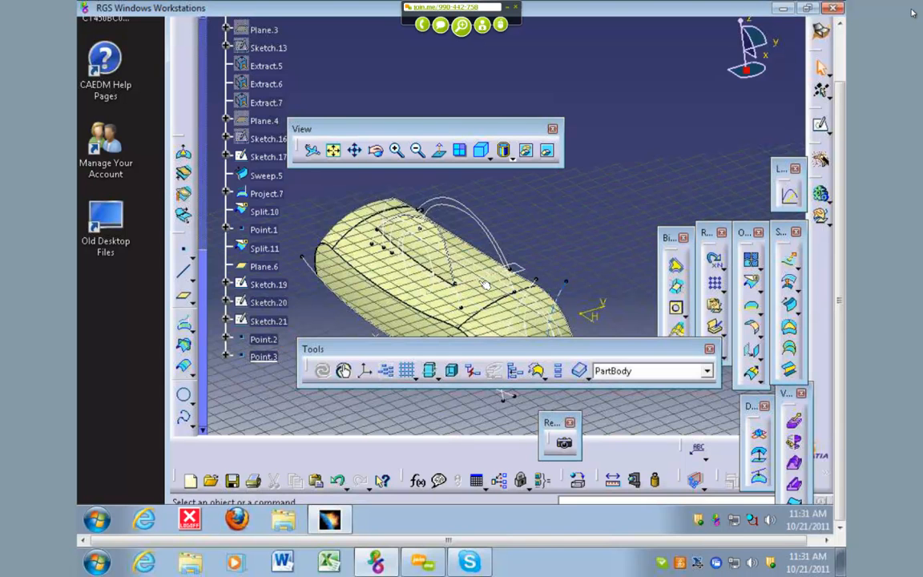
key("Delete")
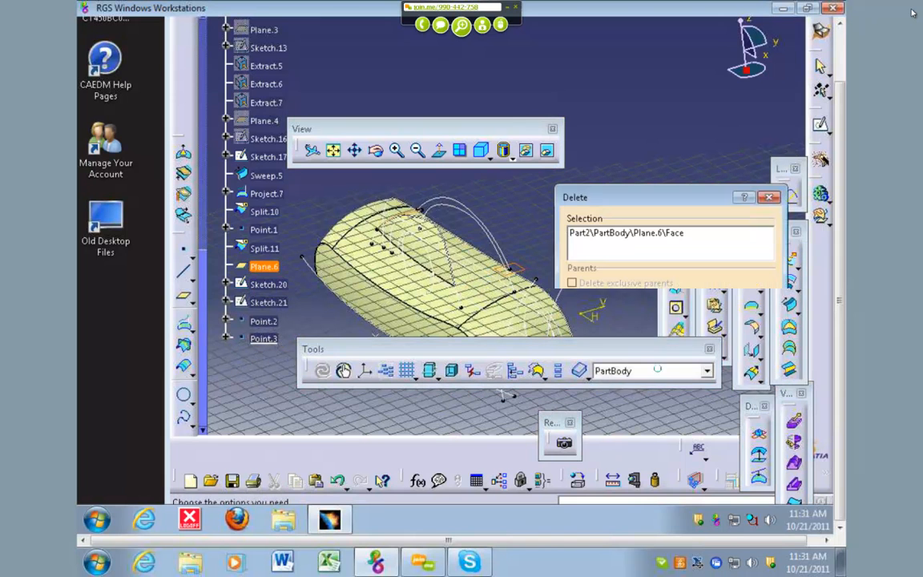
key("Return")
Try to define a point-point line from a Sketch.1 vertex to Project.7's end vertex, supported by the xy plane.
middle_click_drag(621, 261, 575, 260)
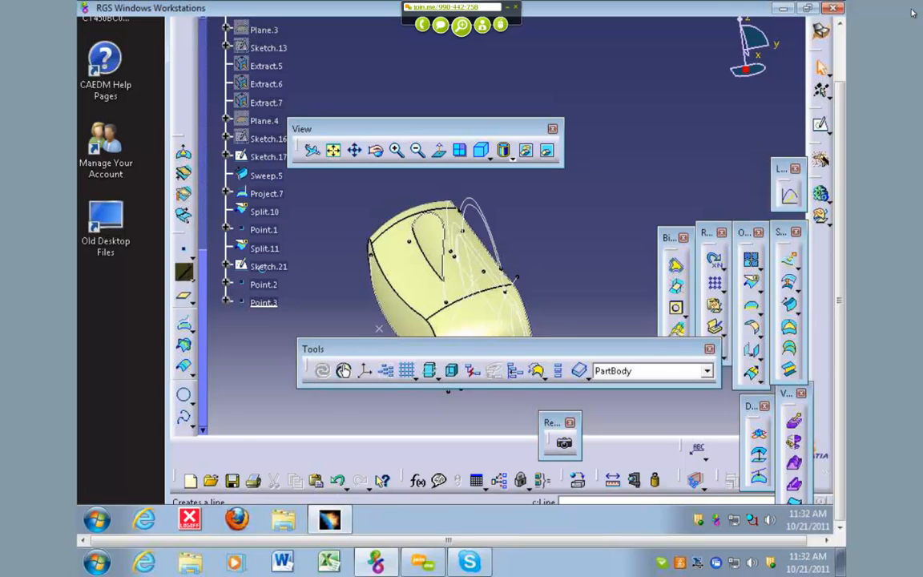
left_click(184, 273)
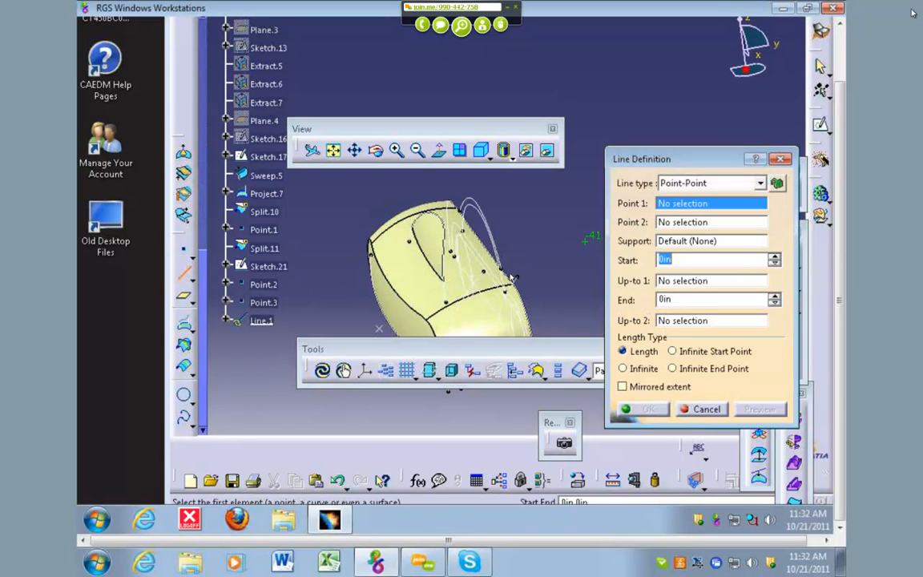
middle_click_drag(549, 271, 500, 279)
left_click(488, 270)
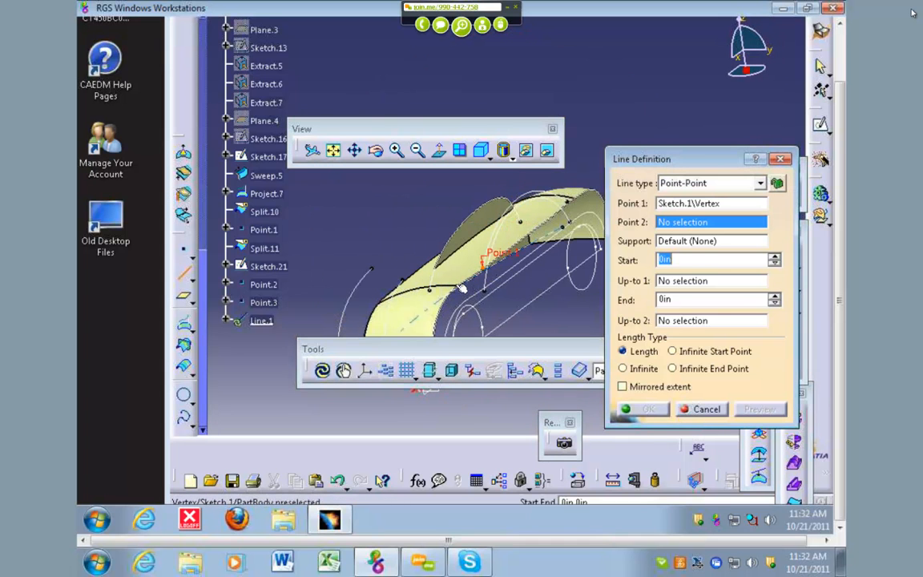
left_click(432, 295)
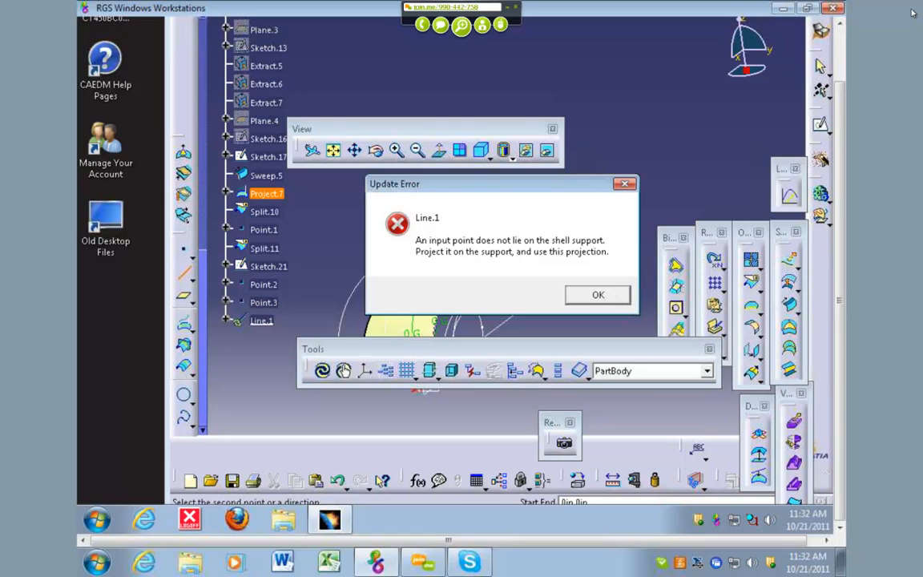
left_click(538, 271)
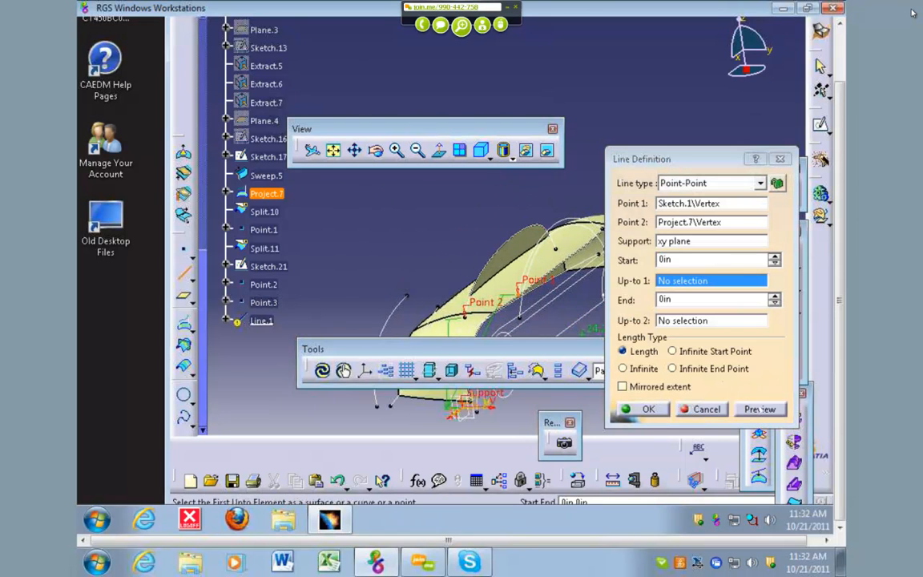
left_click(645, 409)
left_click(598, 295)
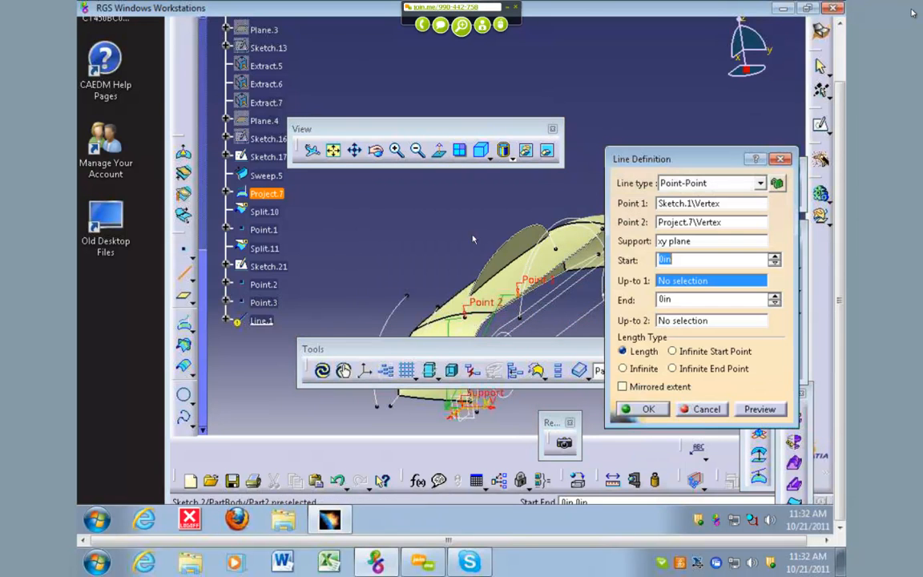
Replace the line's first point with the lower Sketch.1 vertex near the body edge.
middle_click_drag(561, 265, 710, 361)
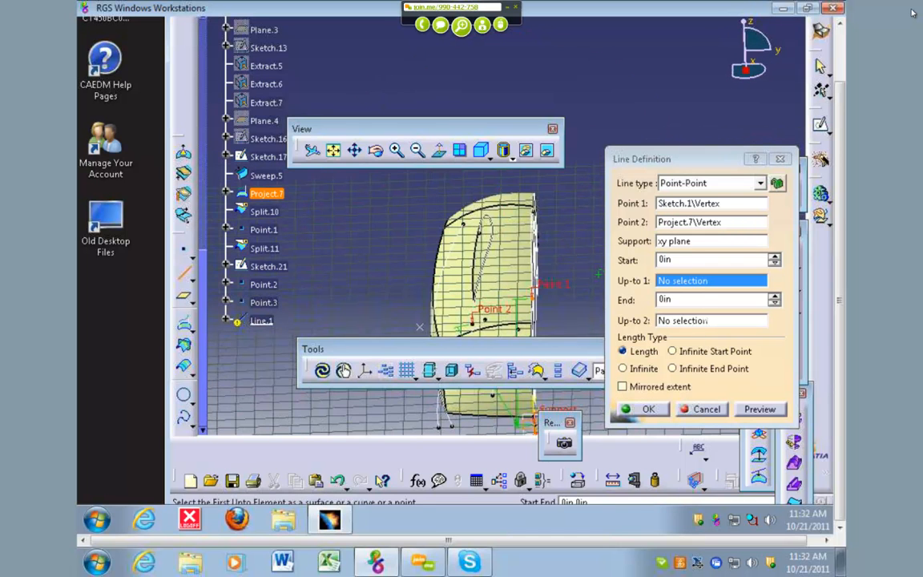
middle_click_drag(561, 293, 503, 267)
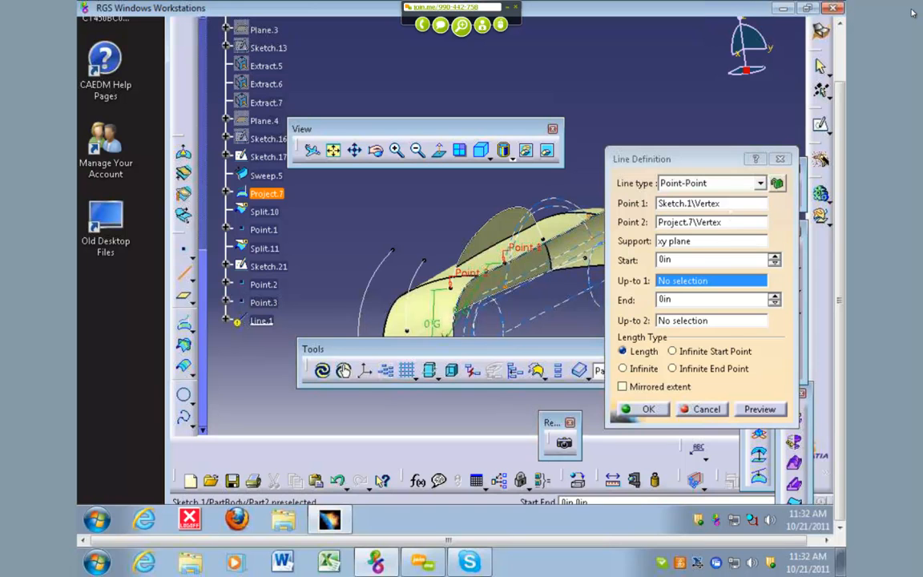
left_click(724, 205)
left_click(512, 289)
left_click(598, 295)
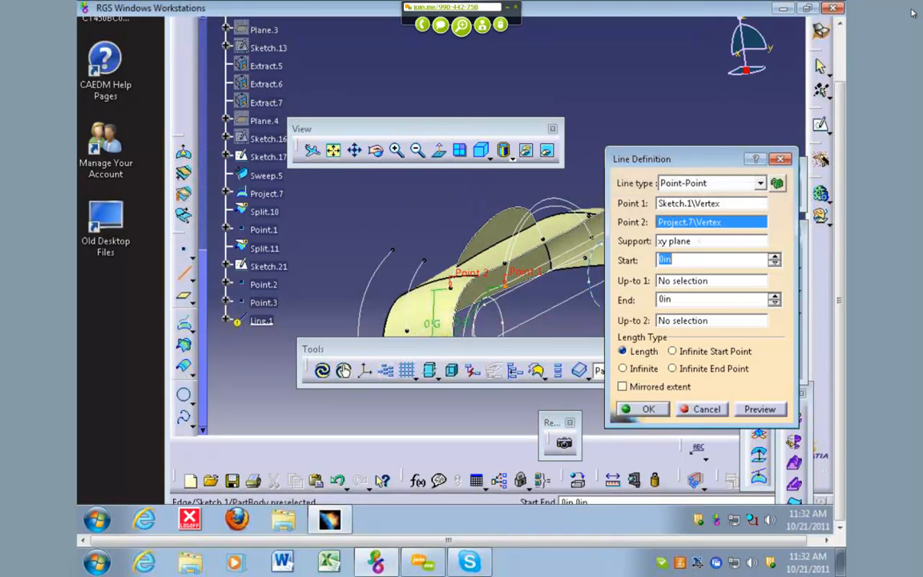
Try Split.3 and the xy plane as the line's support, and abandon the line.
left_click(689, 242)
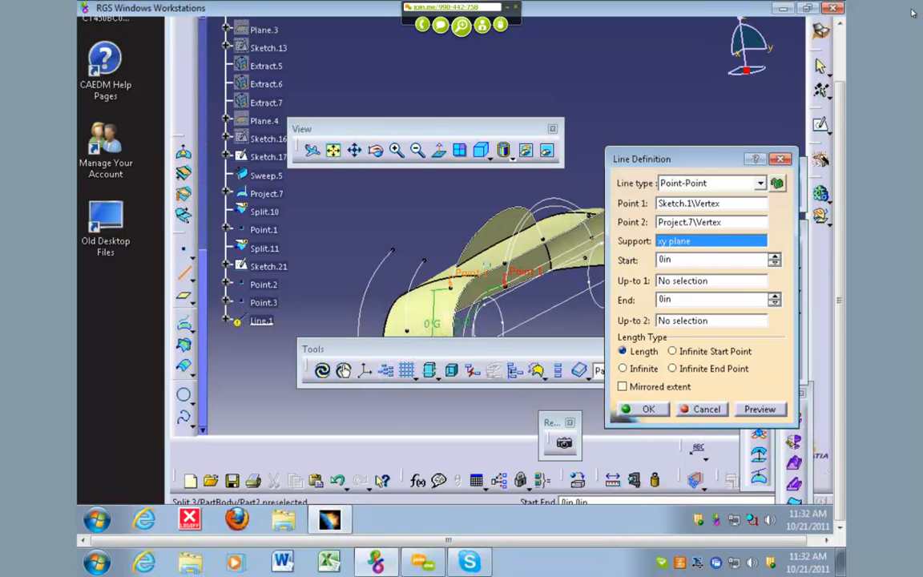
left_click(486, 265)
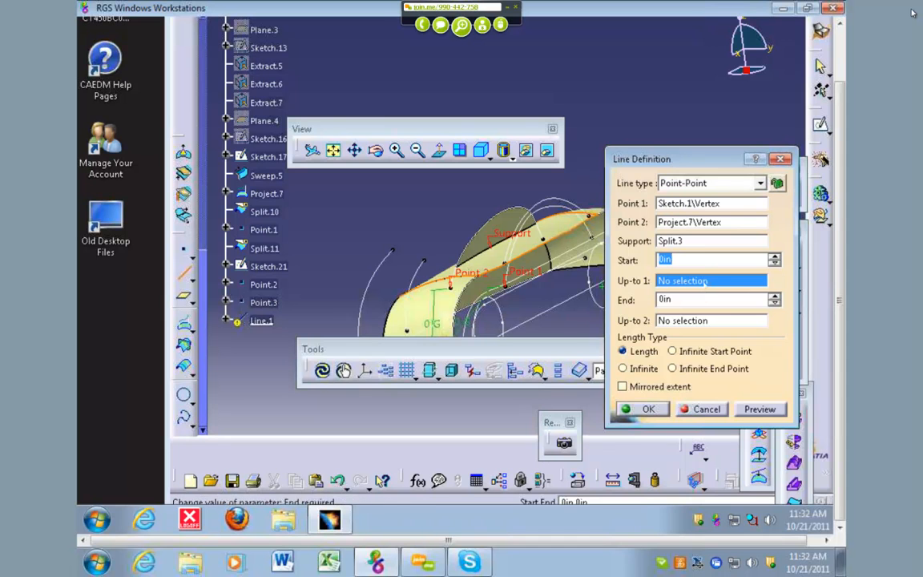
right_click(686, 280)
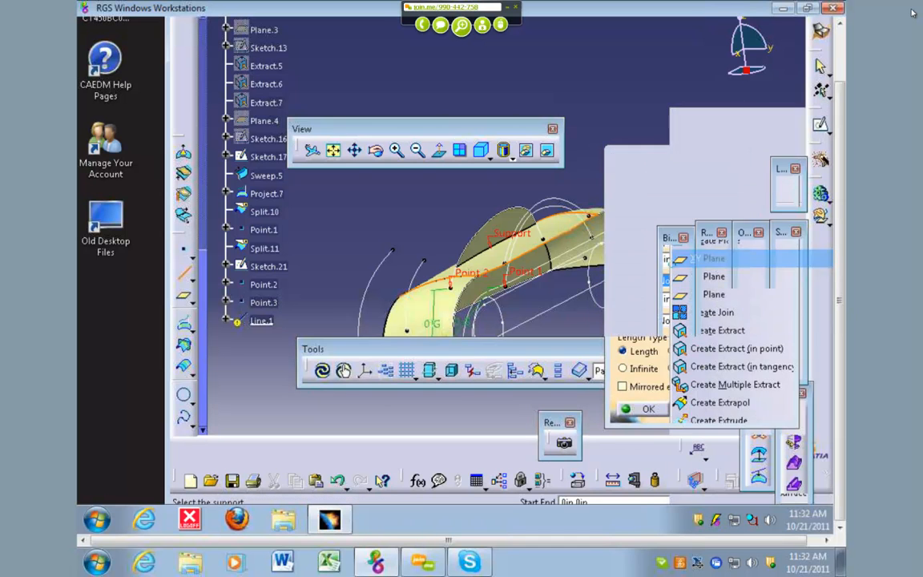
left_click(711, 257)
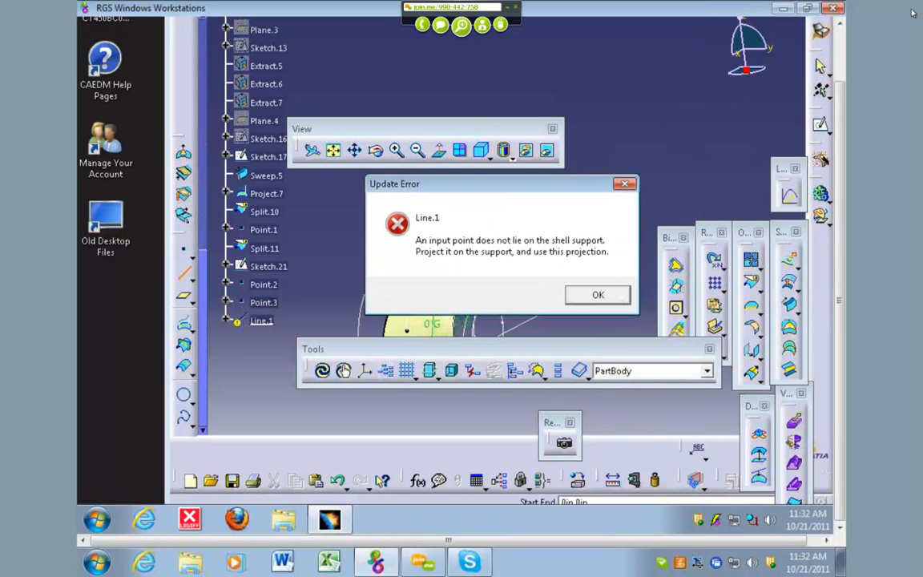
key("Return")
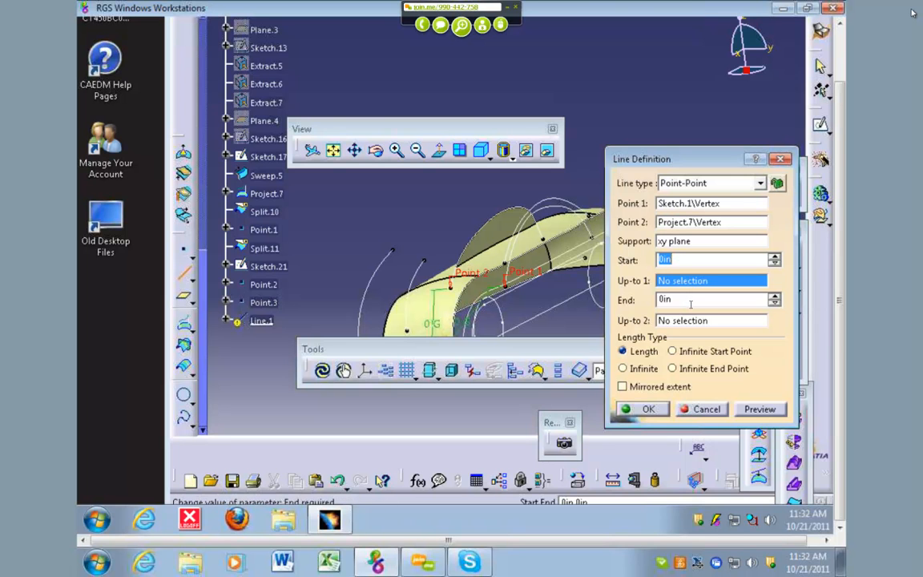
middle_click_drag(571, 316, 450, 393)
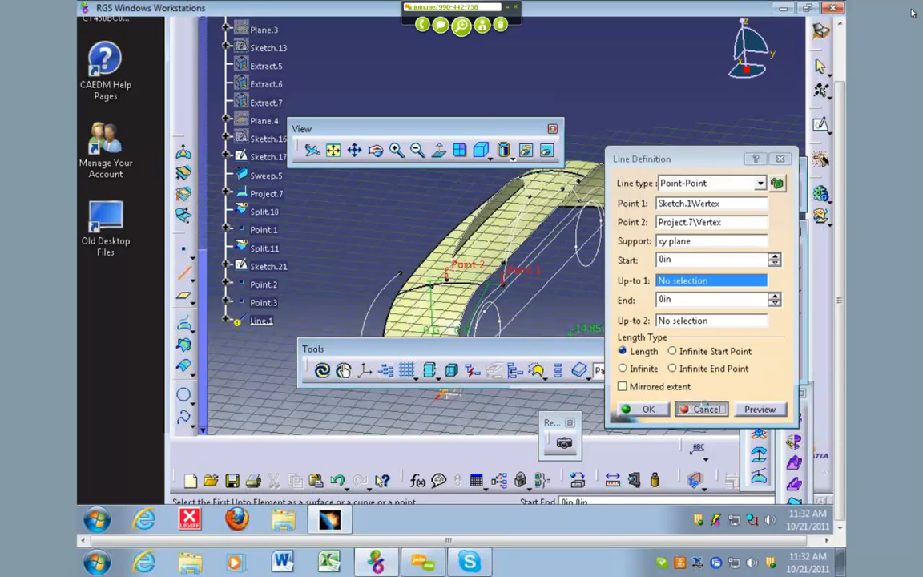
left_click(706, 409)
middle_click_drag(607, 313, 567, 202)
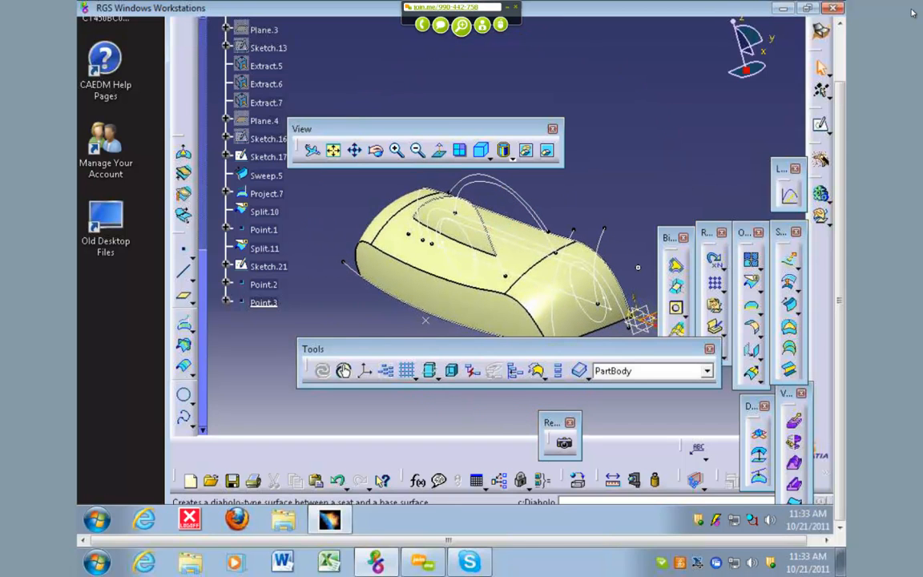
middle_click_drag(638, 268, 574, 234)
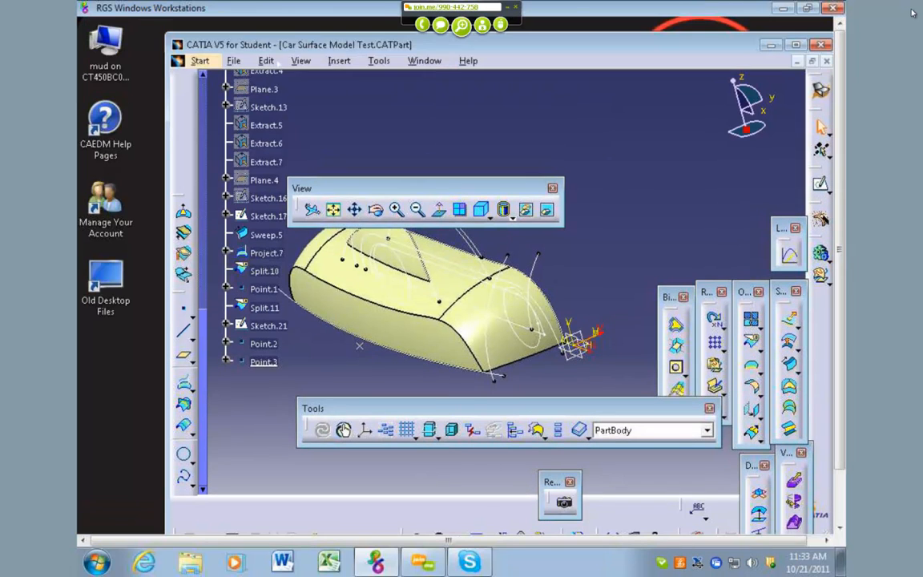
left_click(266, 61)
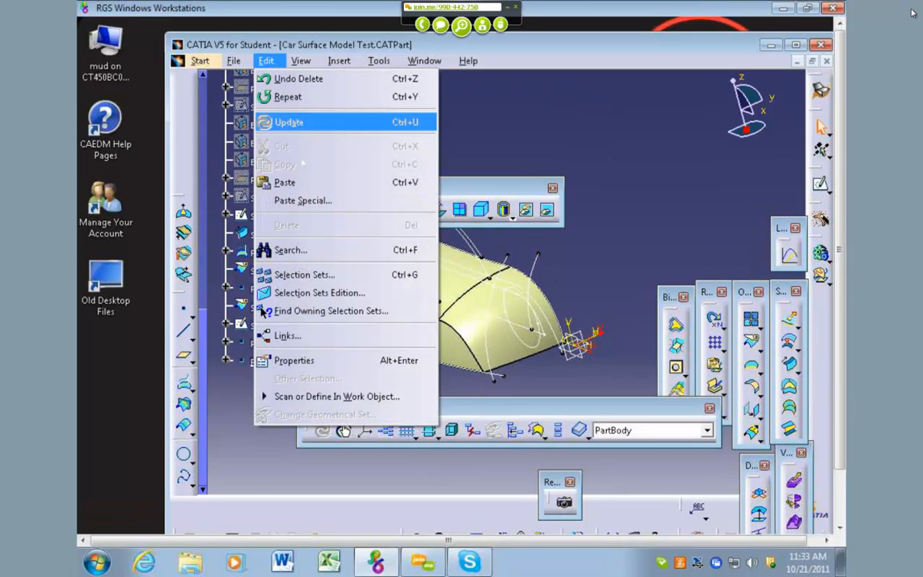
left_click(525, 129)
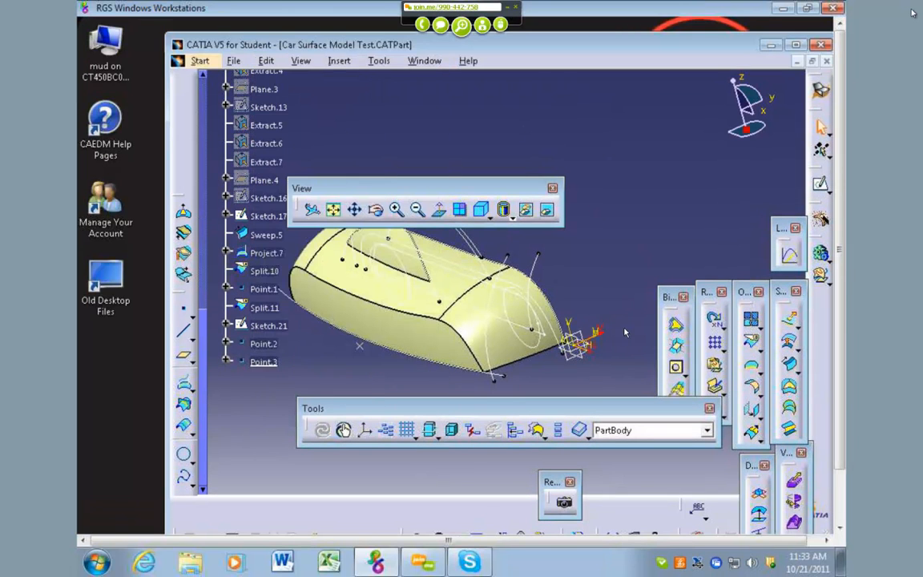
Dock the floating View and Tools toolbars beside the standard toolbar and move the small camera toolbar closer to the model.
scroll(626, 334, "down", 3)
left_click_drag(839, 354, 839, 305)
left_click_drag(475, 189, 456, 487)
left_click_drag(490, 408, 629, 515)
left_click_drag(551, 482, 496, 417)
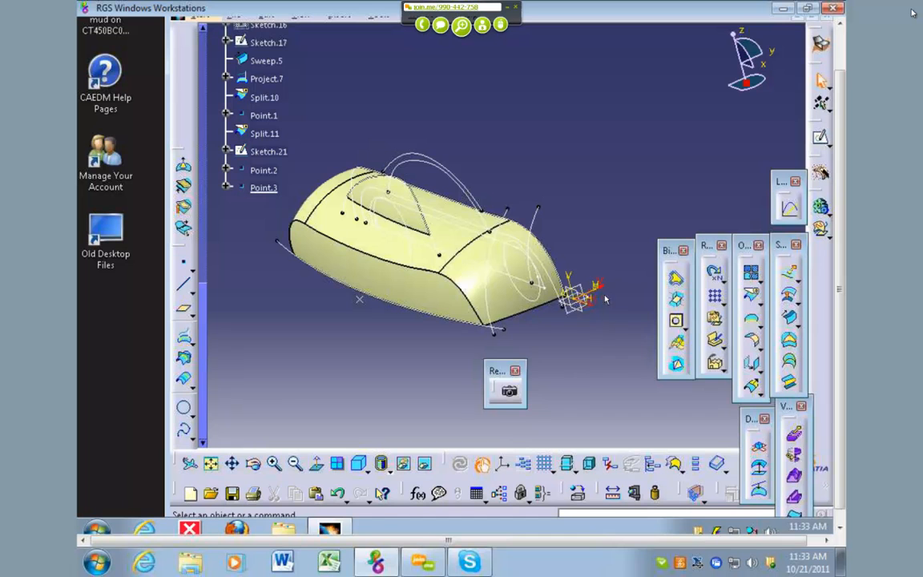
Inspect the Work On Support definition of Working support.1 at the origin and leave it without changes.
left_click(573, 298)
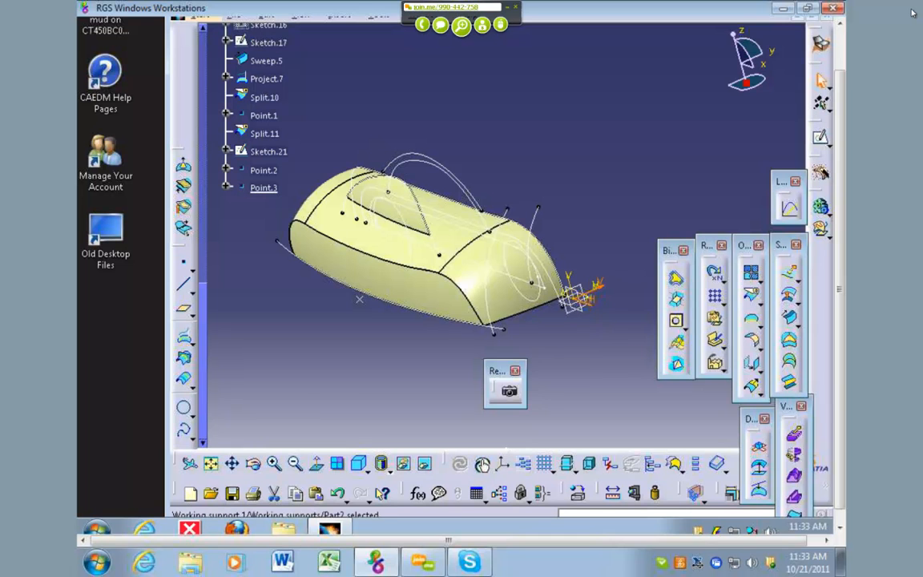
left_click(606, 339)
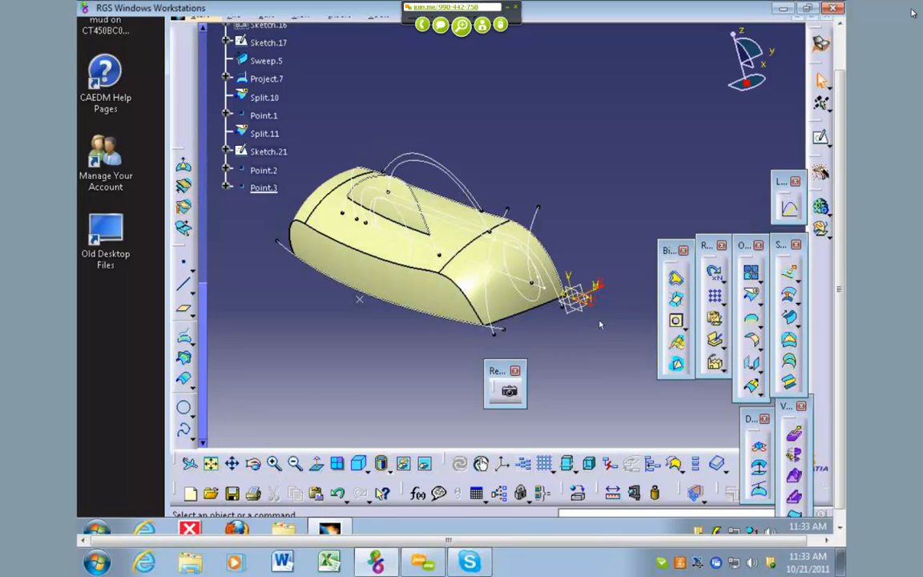
left_click(613, 290)
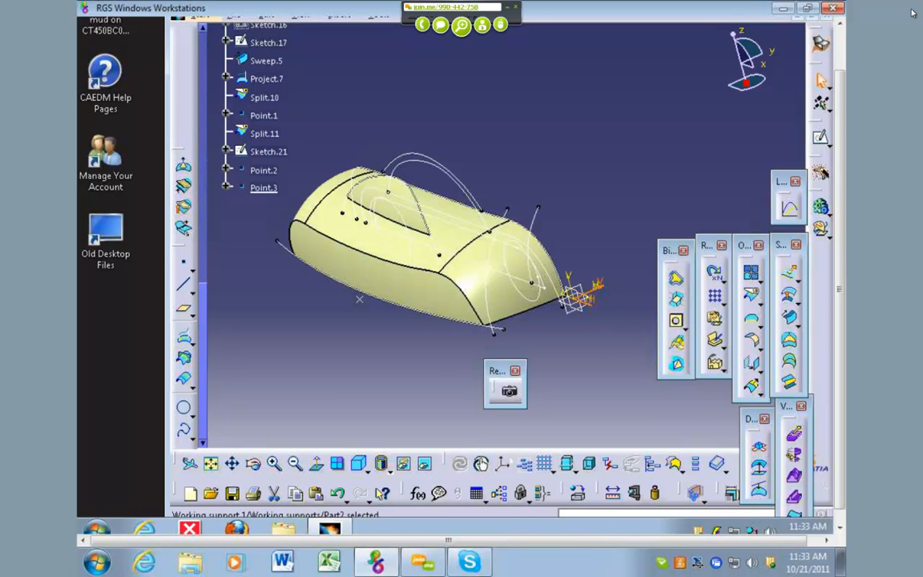
right_click(600, 291)
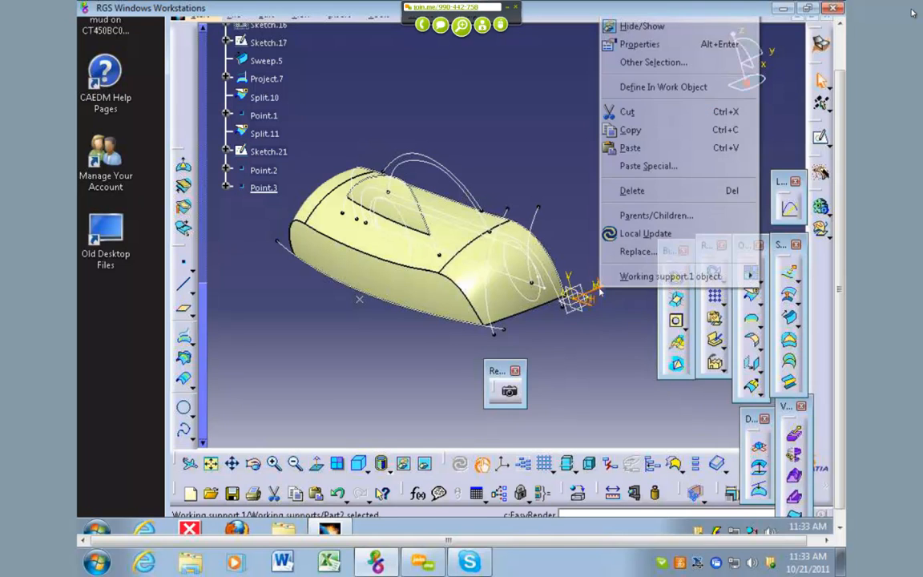
left_click(613, 305)
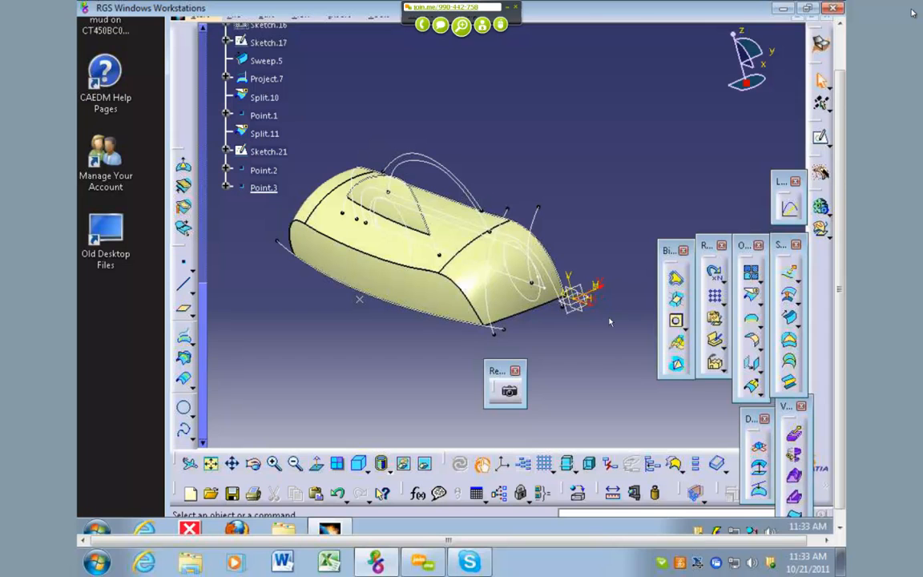
double_click(605, 291)
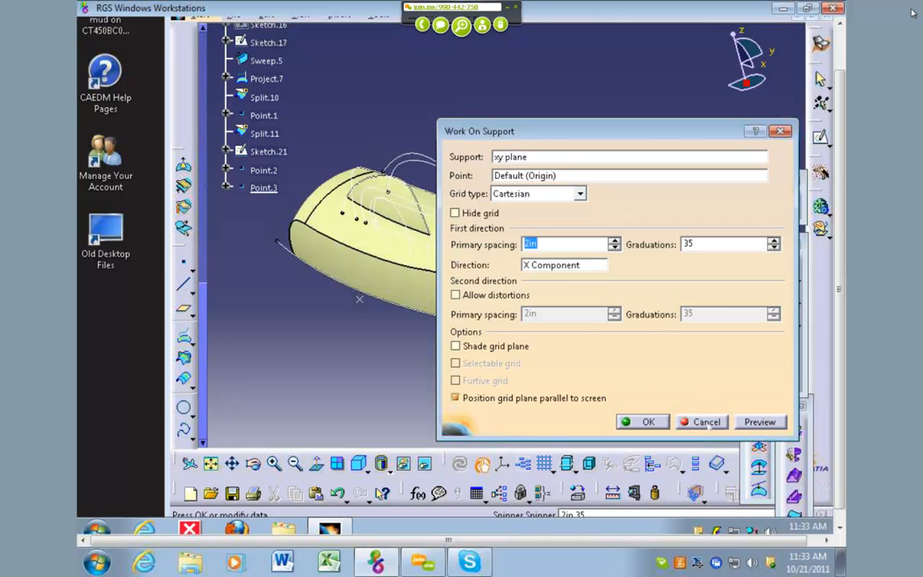
key("Escape")
Close the current part and open the stored Car Surface Model Test file from the SurfaceModel folder.
scroll(618, 257, "up", 3)
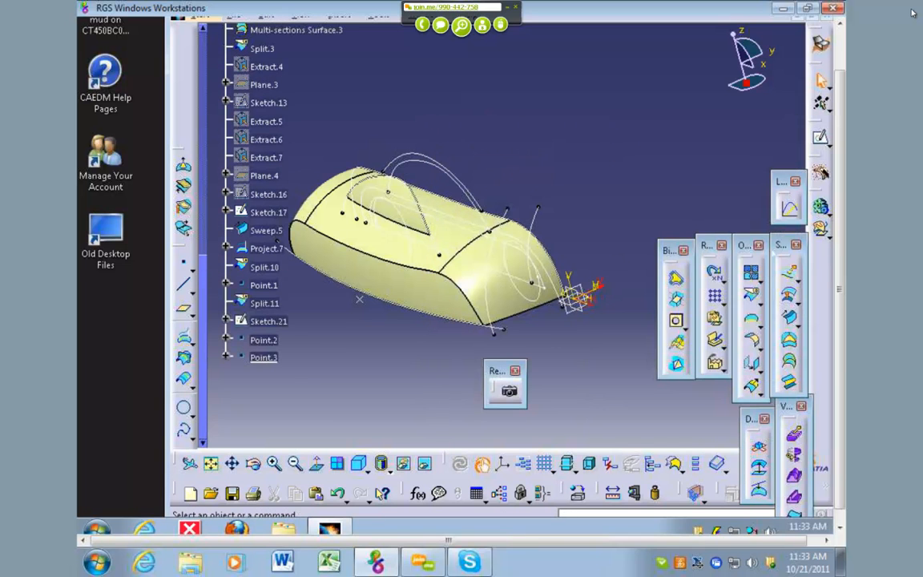
left_click_drag(840, 213, 840, 167)
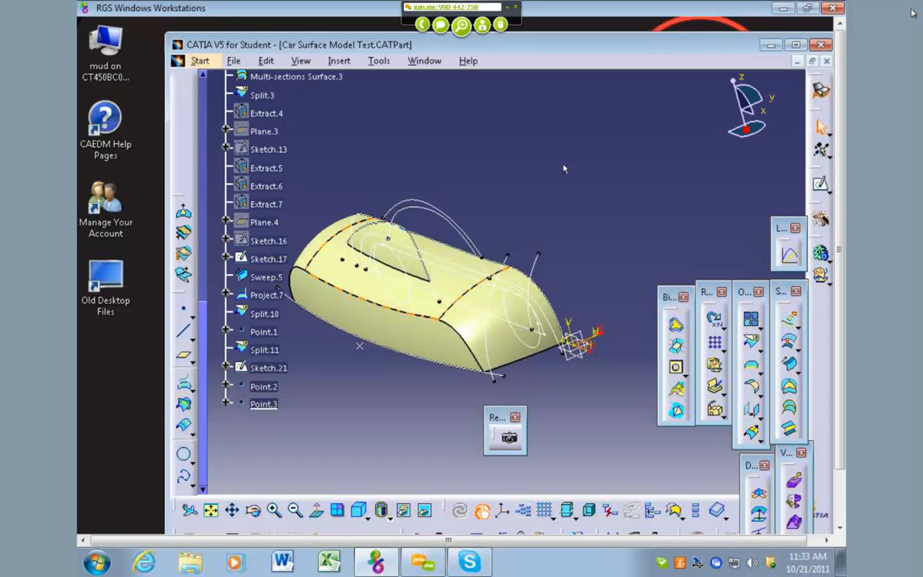
left_click(233, 61)
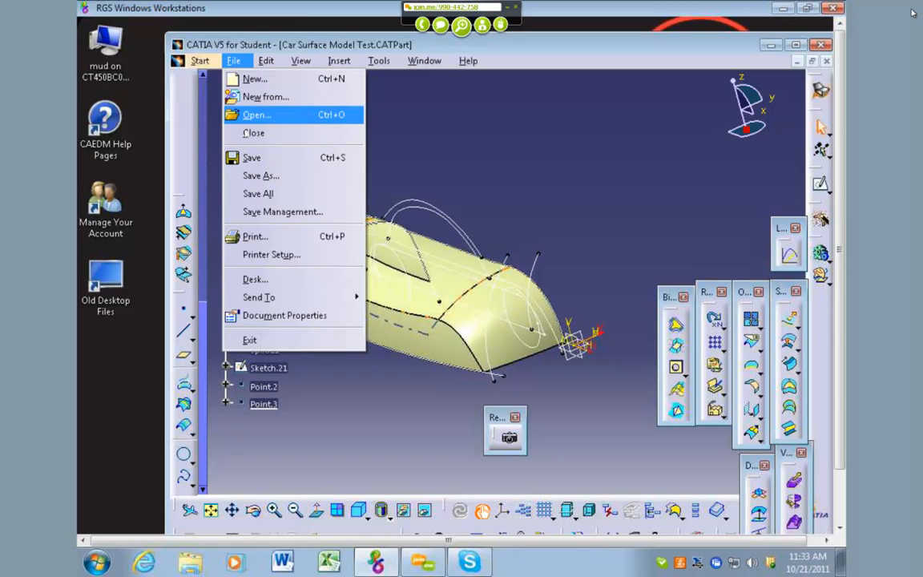
left_click(240, 133)
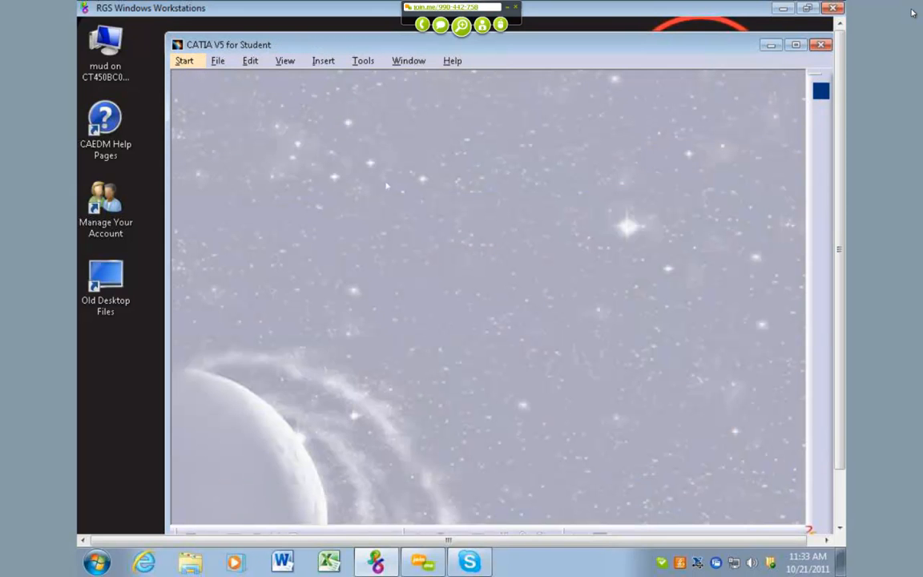
left_click(217, 62)
left_click(241, 115)
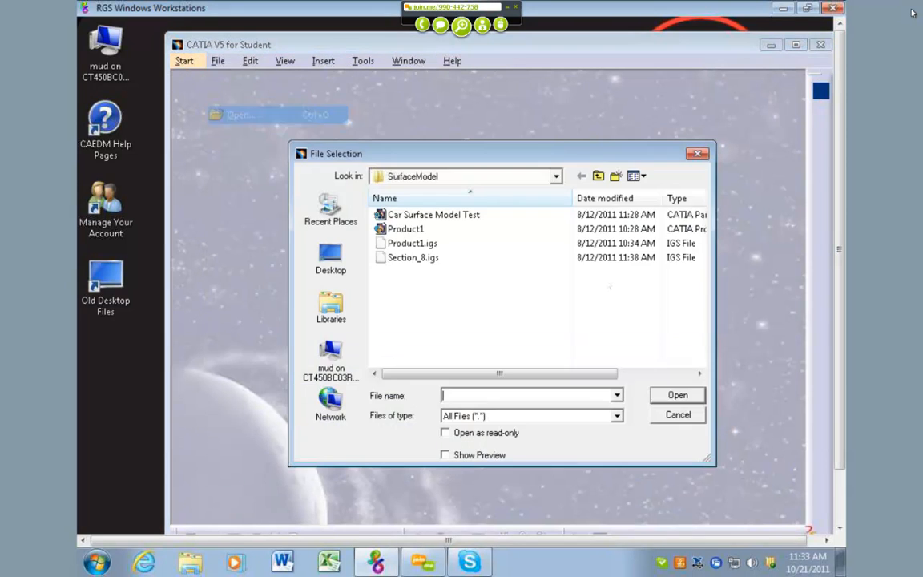
double_click(448, 218)
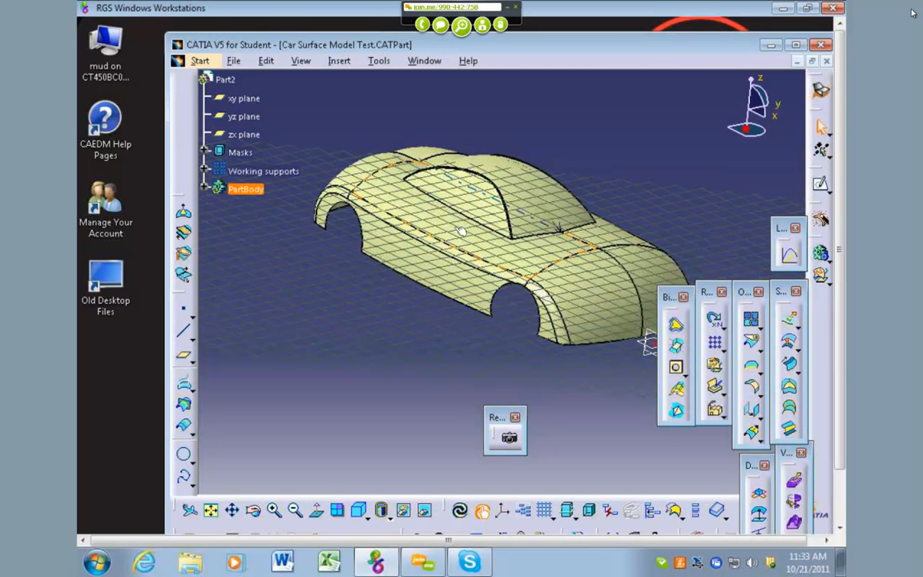
Expand PartBody in the specification tree and examine the feature list and the full car body.
middle_click_drag(312, 243, 215, 198)
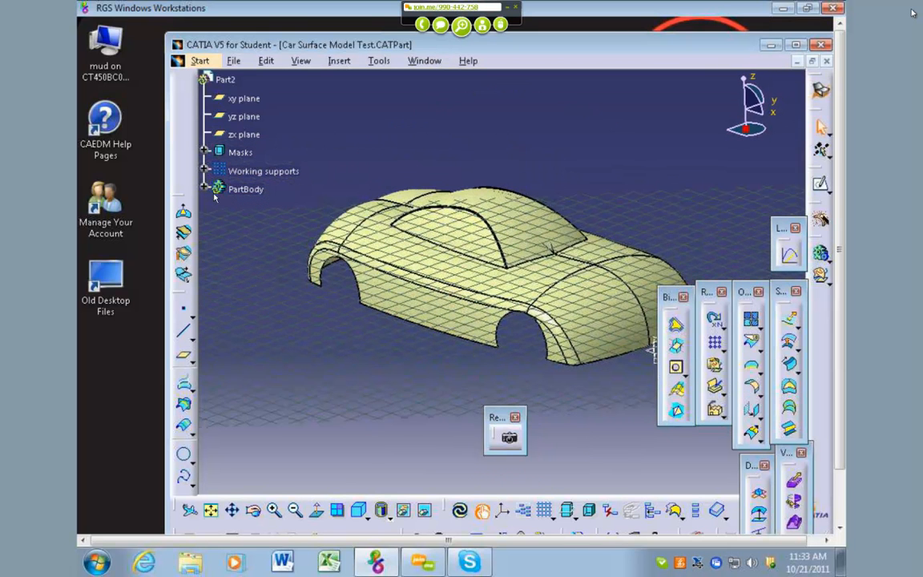
left_click(205, 189)
scroll(351, 343, "down", 3)
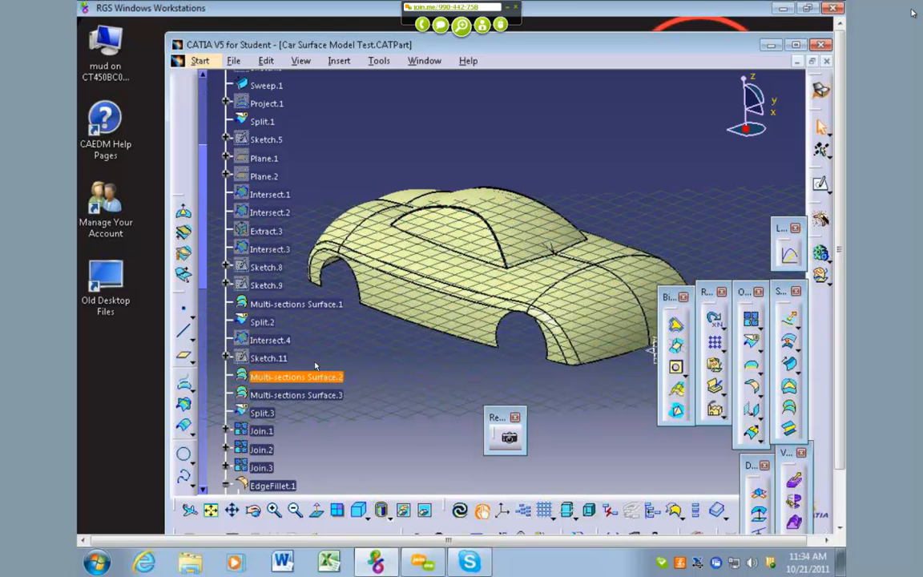
scroll(337, 362, "down", 3)
middle_click_drag(428, 345, 455, 257)
scroll(258, 146, "up", 5)
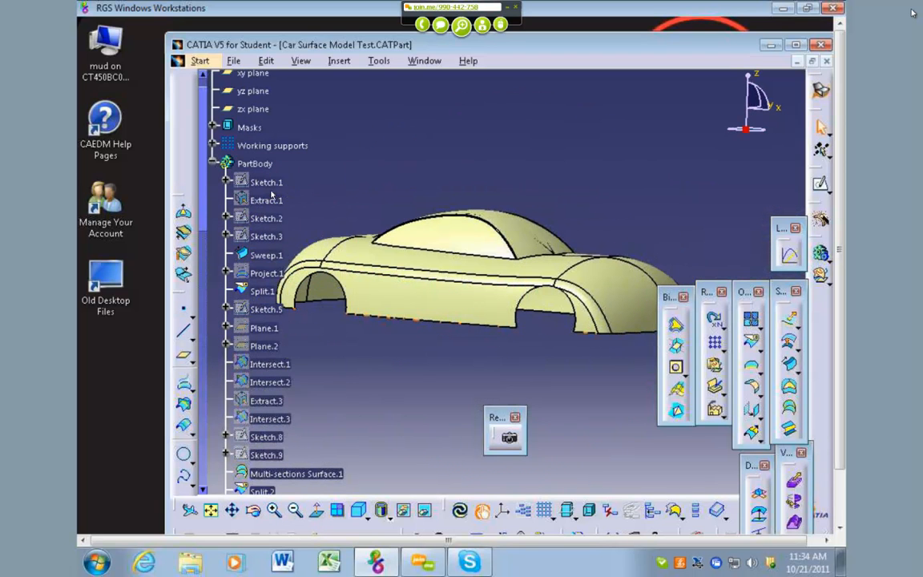
Show the hidden Sketch.1 from PartBody together with the car body surfaces.
right_click(264, 181)
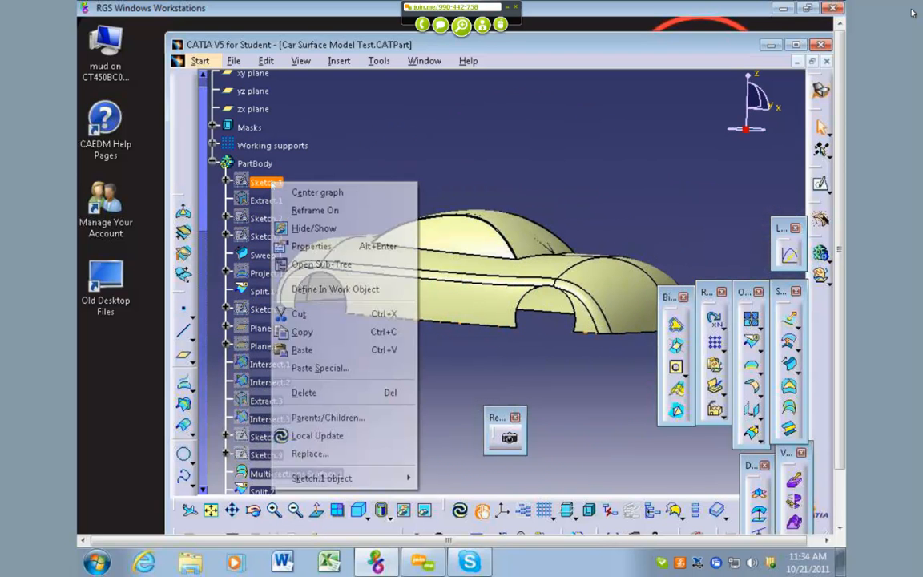
left_click(315, 209)
middle_click_drag(529, 375, 585, 377)
left_click(605, 363)
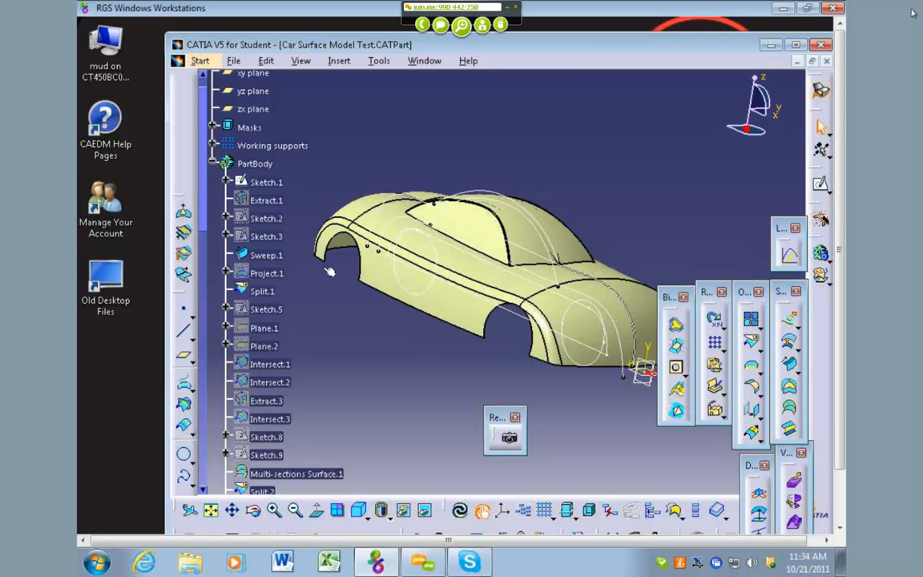
Examine the PartBody feature list through Join.10 and compare the car body with the Sketch.1 curves from several angles.
scroll(341, 326, "down", 3)
scroll(291, 328, "down", 15)
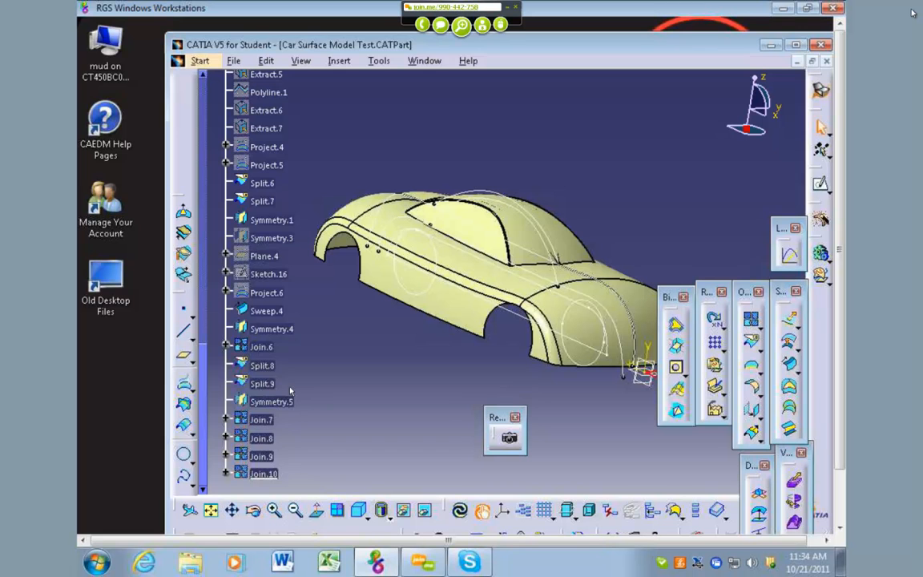
scroll(313, 323, "up", 3)
middle_click_drag(394, 315, 561, 372)
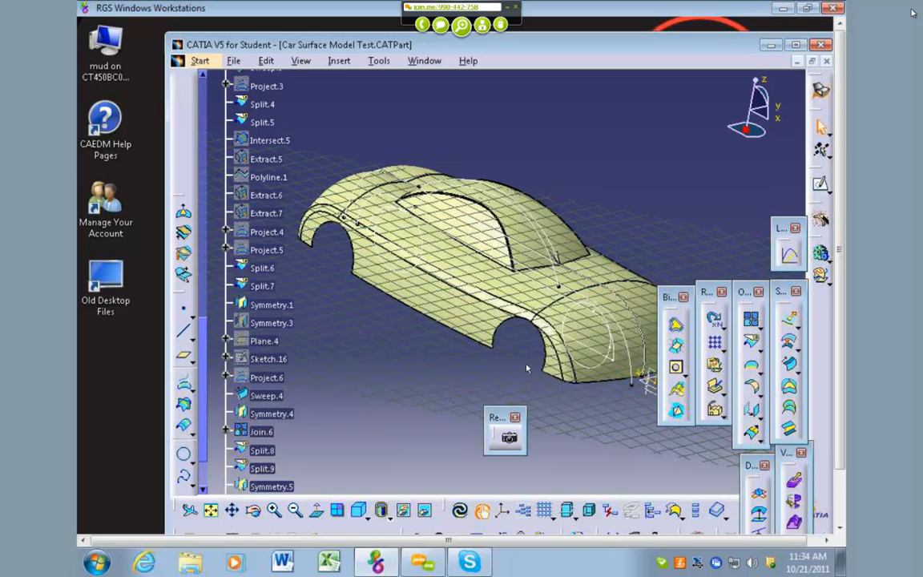
middle_click_drag(527, 369, 575, 369)
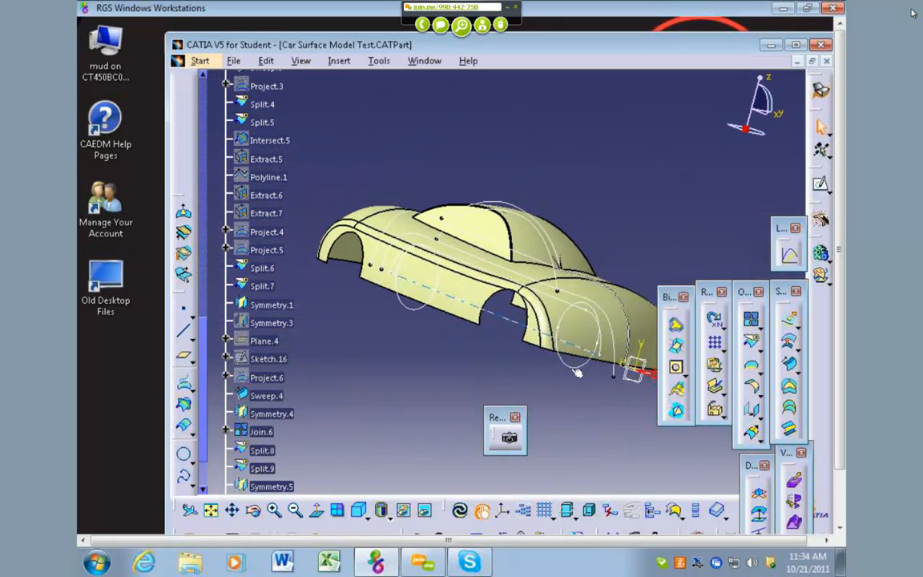
middle_click_drag(470, 276, 457, 245)
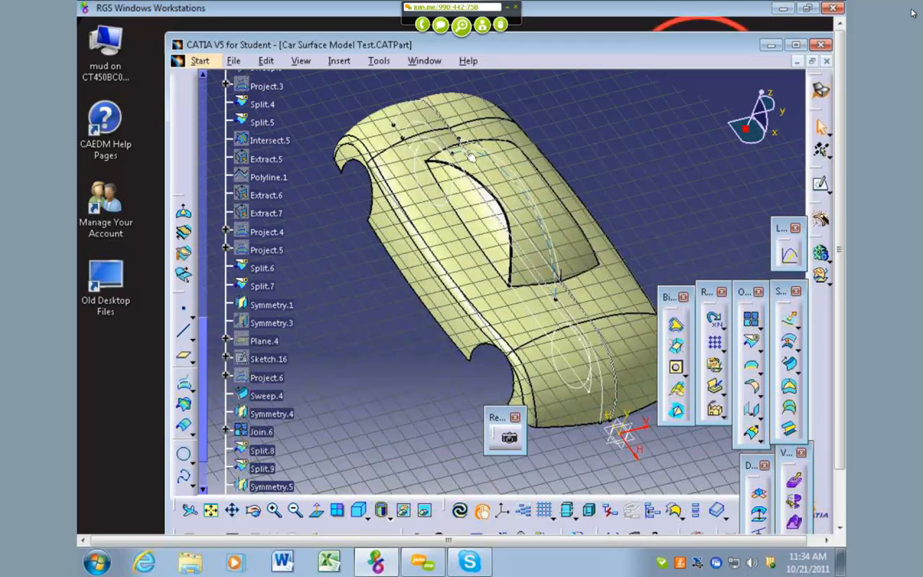
middle_click_drag(364, 373, 585, 369)
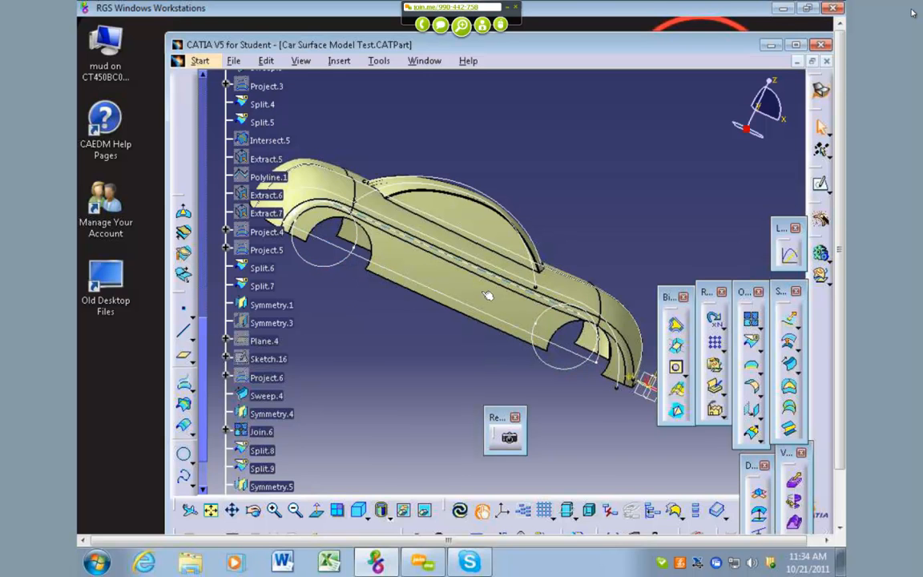
middle_click_drag(482, 292, 468, 308)
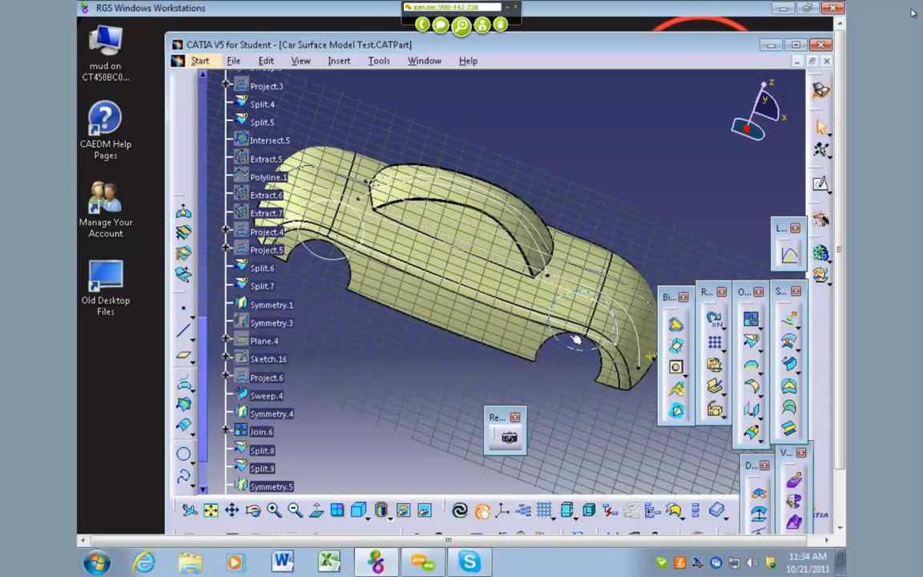
middle_click_drag(567, 420, 509, 356)
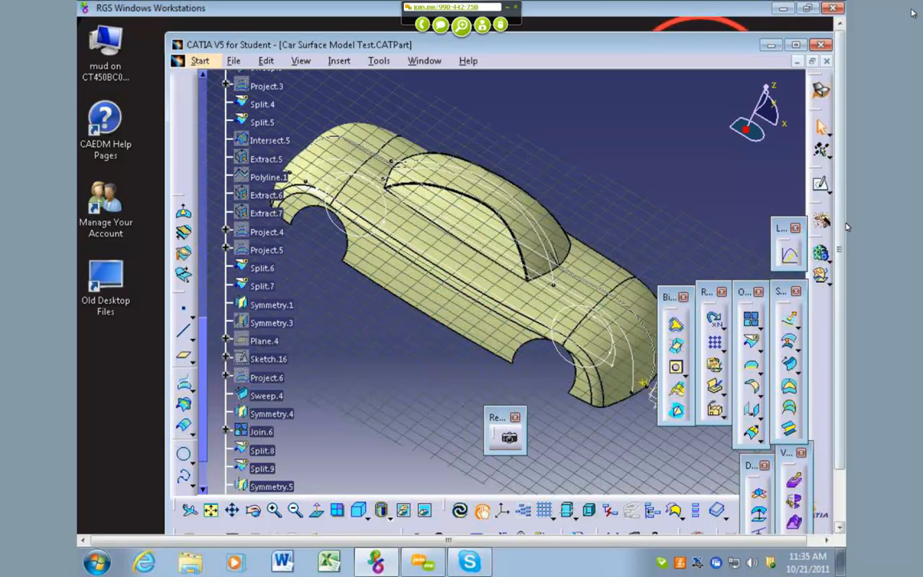
mouse_move(840, 228)
left_mouse_down()
mouse_move(840, 249)
mouse_move(840, 230)
left_mouse_up()
middle_click_drag(440, 311, 396, 285)
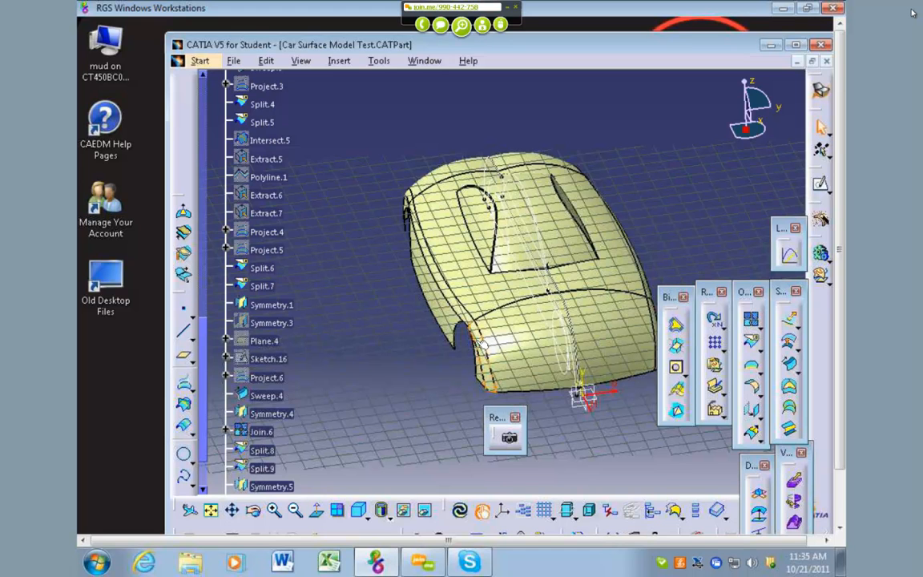
scroll(293, 269, "up", 10)
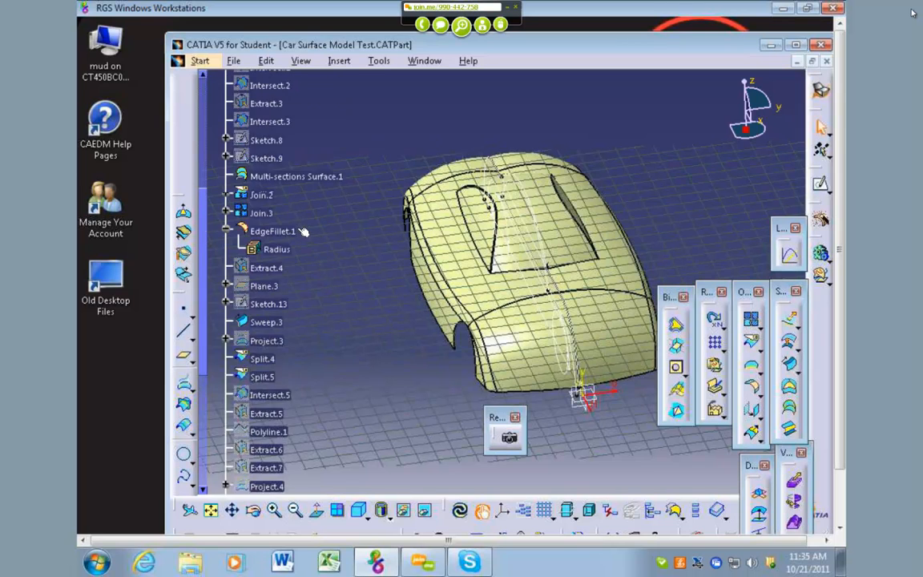
scroll(278, 203, "up", 3)
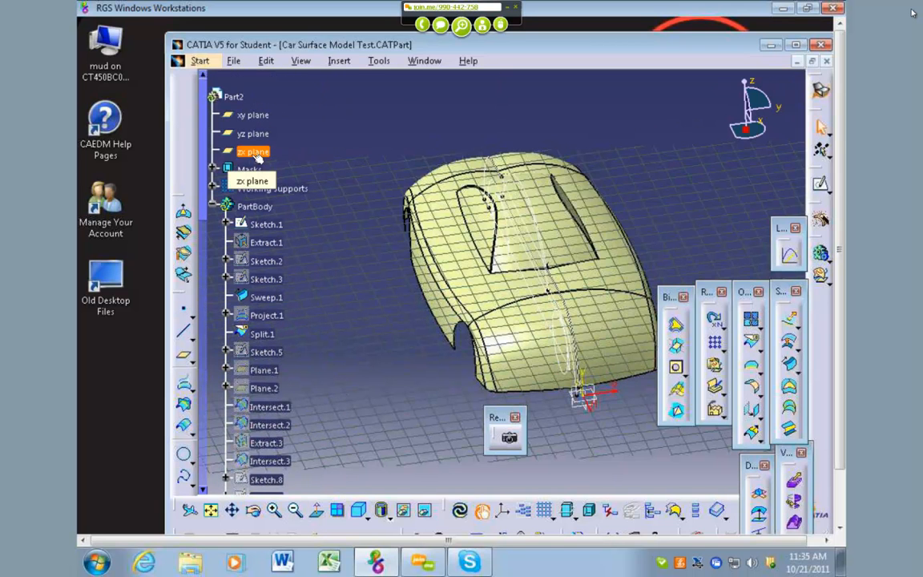
middle_click_drag(316, 292, 595, 218)
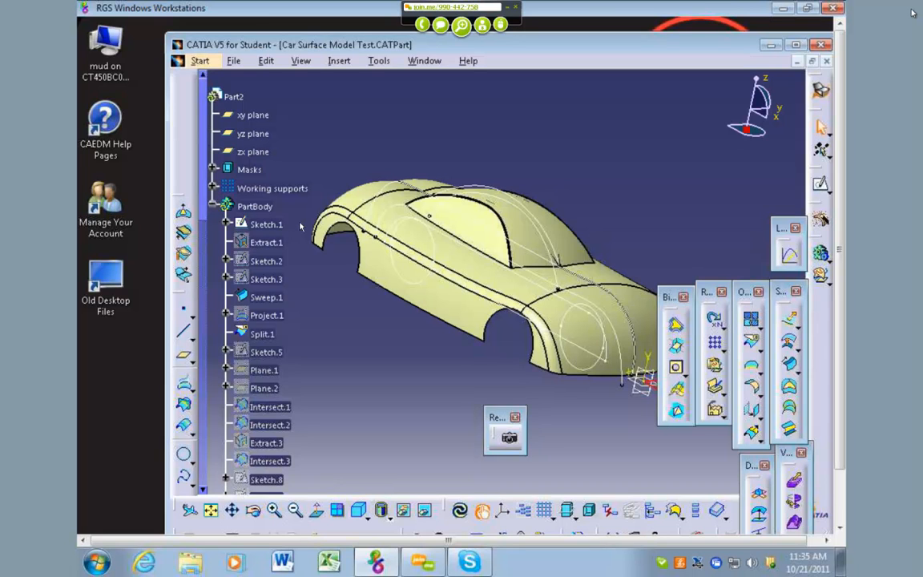
Launch NX 6.0 from the UGS NX 6.0 folder of the remote computer's CAD Programs.
left_click_drag(840, 188, 842, 254)
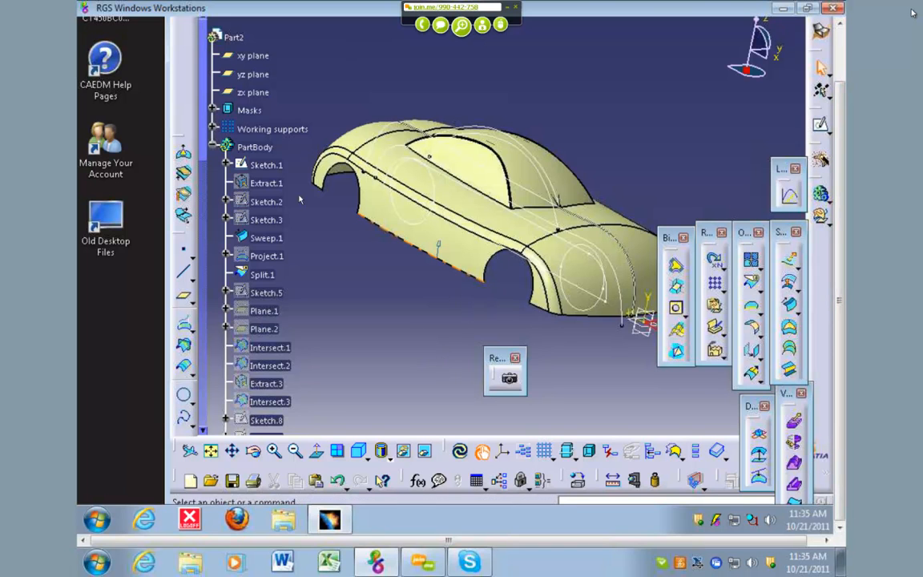
key("super")
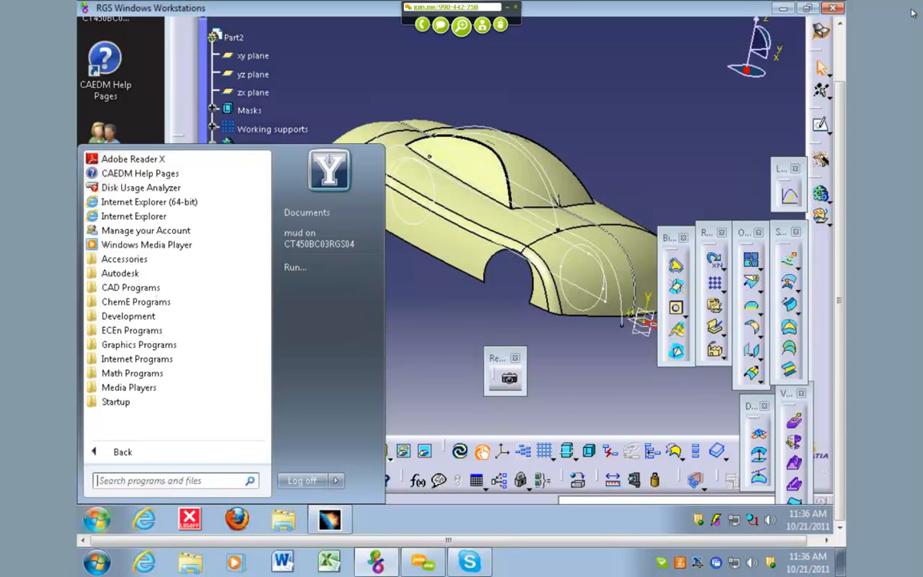
left_click(131, 287)
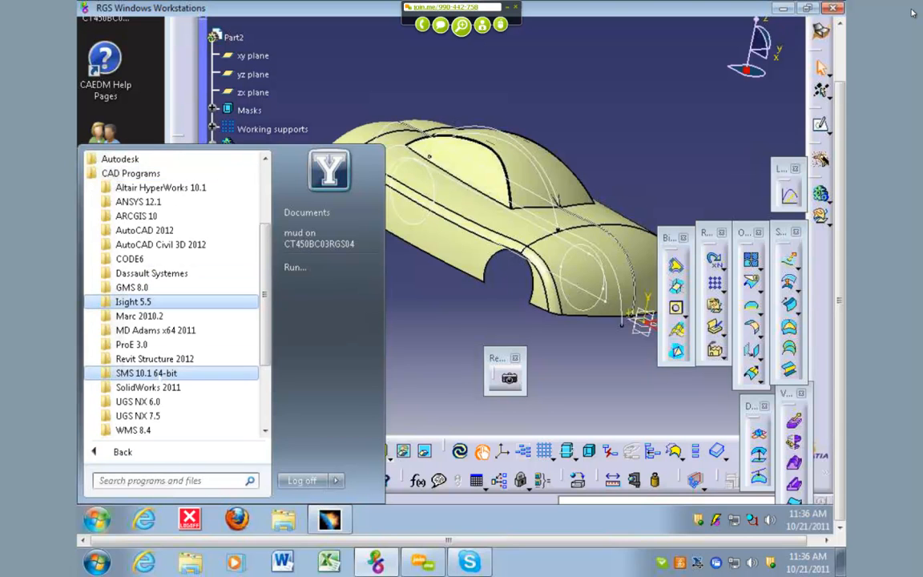
scroll(160, 372, "down", 1)
left_click(161, 360)
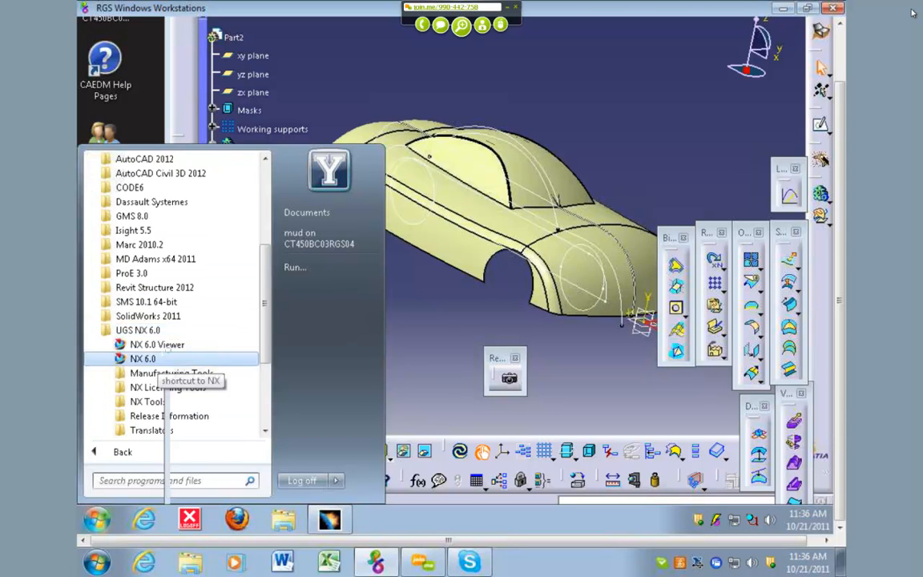
left_click(160, 358)
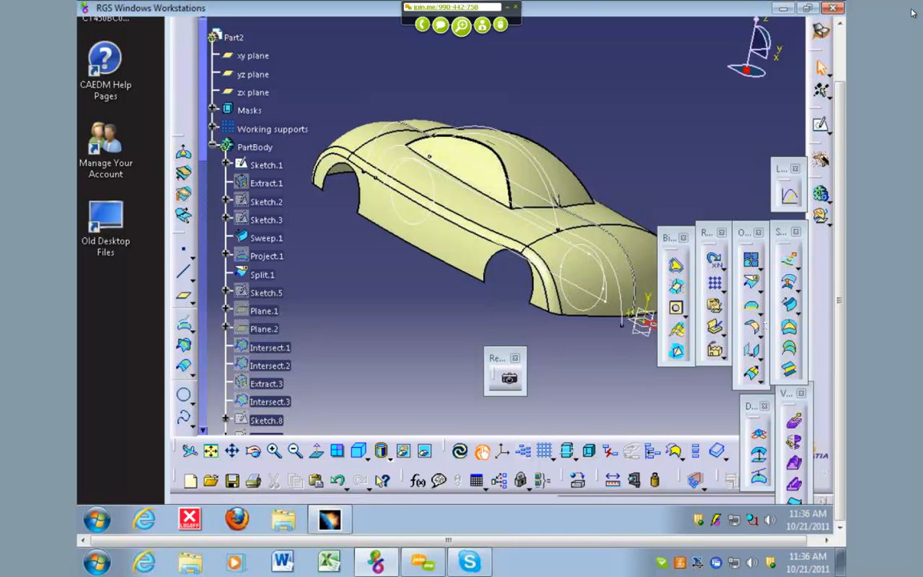
left_click_drag(840, 305, 847, 265)
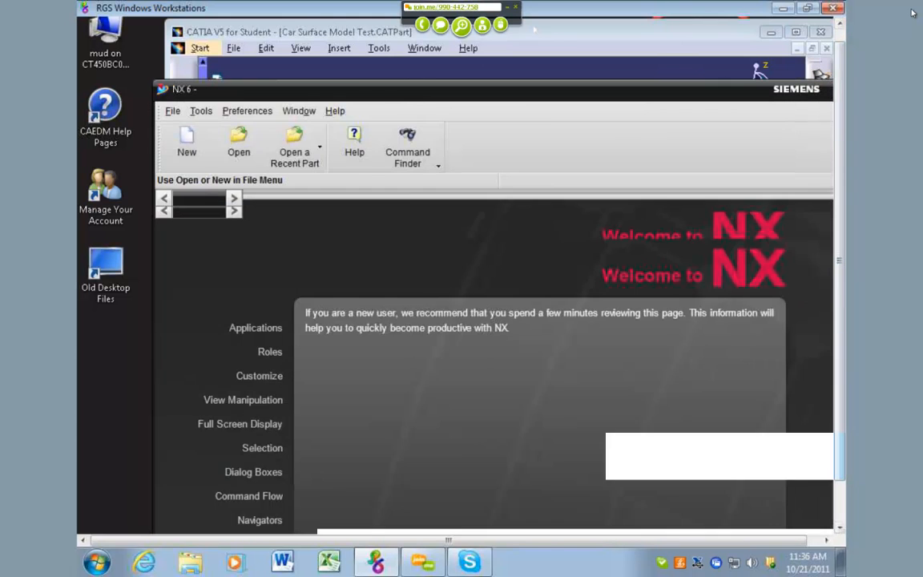
Switch back to CATIA V5 and examine the car body with its Sketch.1 curves from above and the side.
left_click(537, 29)
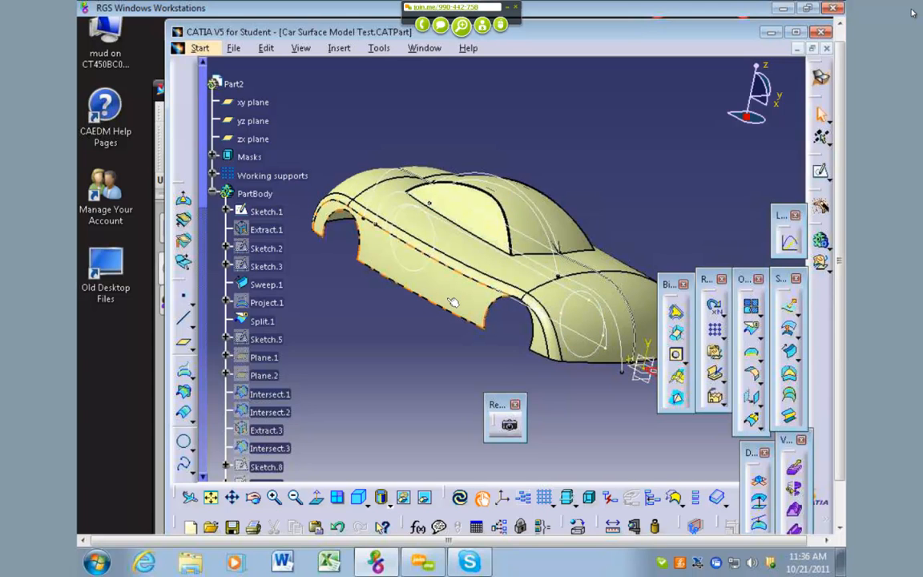
middle_click_drag(432, 287, 397, 366)
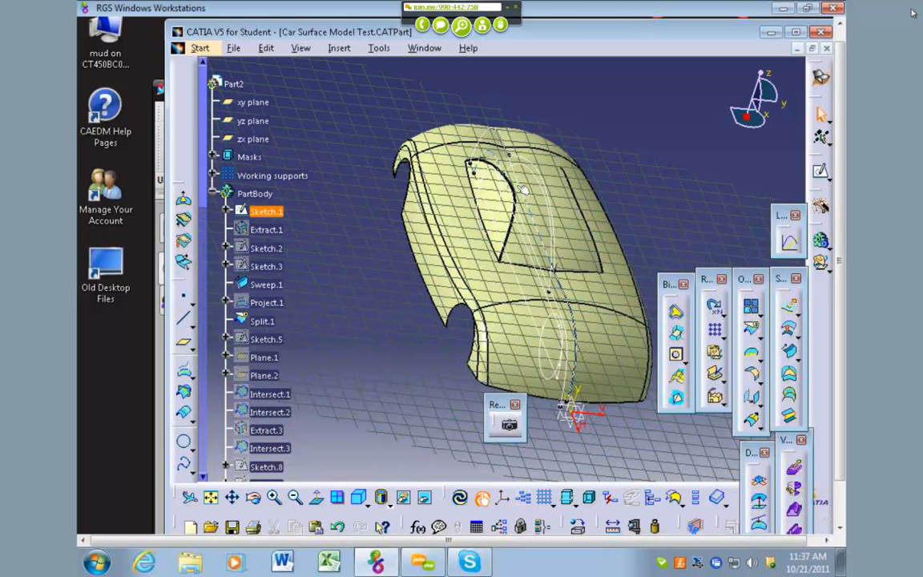
middle_click_drag(436, 324, 601, 372)
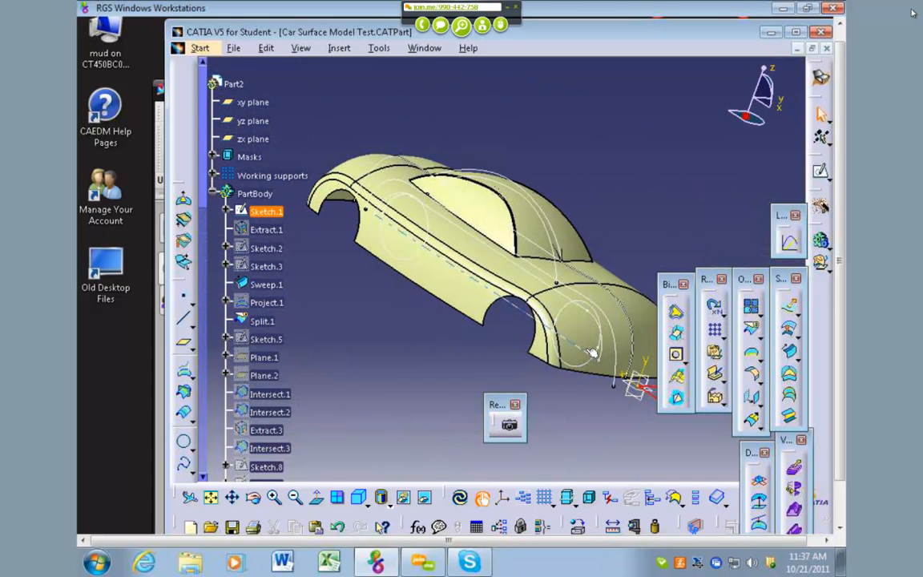